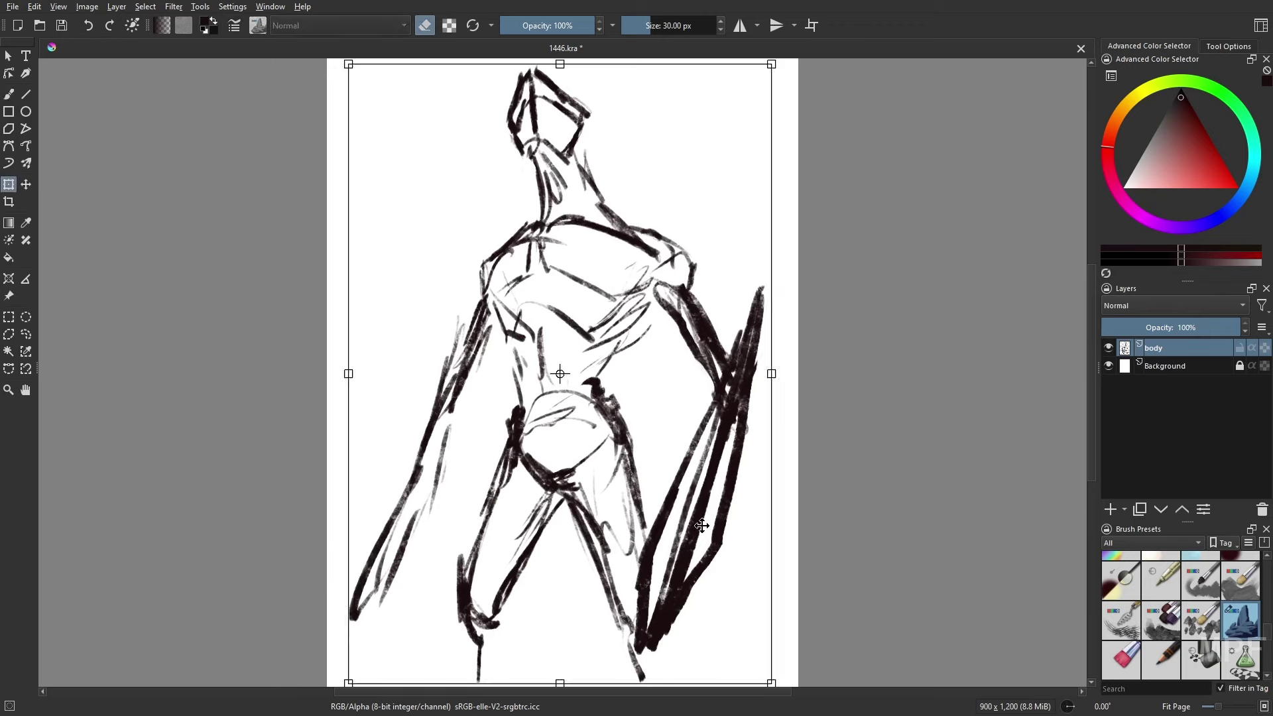
- Erase part of the forearm on the canvas's left side and redraw it longer, tapering to a point near the canvas edge
key("b")
left_click_drag(402, 509, 359, 587)
key("e")
mouse_move(434, 411)
left_mouse_down()
mouse_move(351, 574)
mouse_move(333, 650)
left_mouse_up()
mouse_move(360, 607)
left_mouse_down()
mouse_move(480, 378)
mouse_move(468, 398)
left_mouse_up()
- Redraw the abdomen lines and the rounded shoulder contour above the extended arm, erasing excess strokes at the shoulder
mouse_move(528, 305)
left_mouse_down()
mouse_move(511, 337)
mouse_move(524, 403)
left_mouse_up()
mouse_move(523, 388)
left_mouse_down()
mouse_move(533, 413)
mouse_move(568, 380)
left_mouse_up()
left_click_drag(569, 370, 567, 326)
left_click_drag(533, 226, 477, 268)
left_click_drag(453, 354, 511, 232)
key("e")
left_click_drag(529, 239, 496, 267)
- Draw bolder neck lines from the jaw down to the opposite shoulder
key("e")
mouse_move(530, 141)
left_mouse_down()
mouse_move(567, 161)
mouse_move(527, 156)
left_mouse_up()
mouse_move(541, 128)
left_mouse_down()
mouse_move(588, 163)
mouse_move(623, 228)
left_mouse_up()
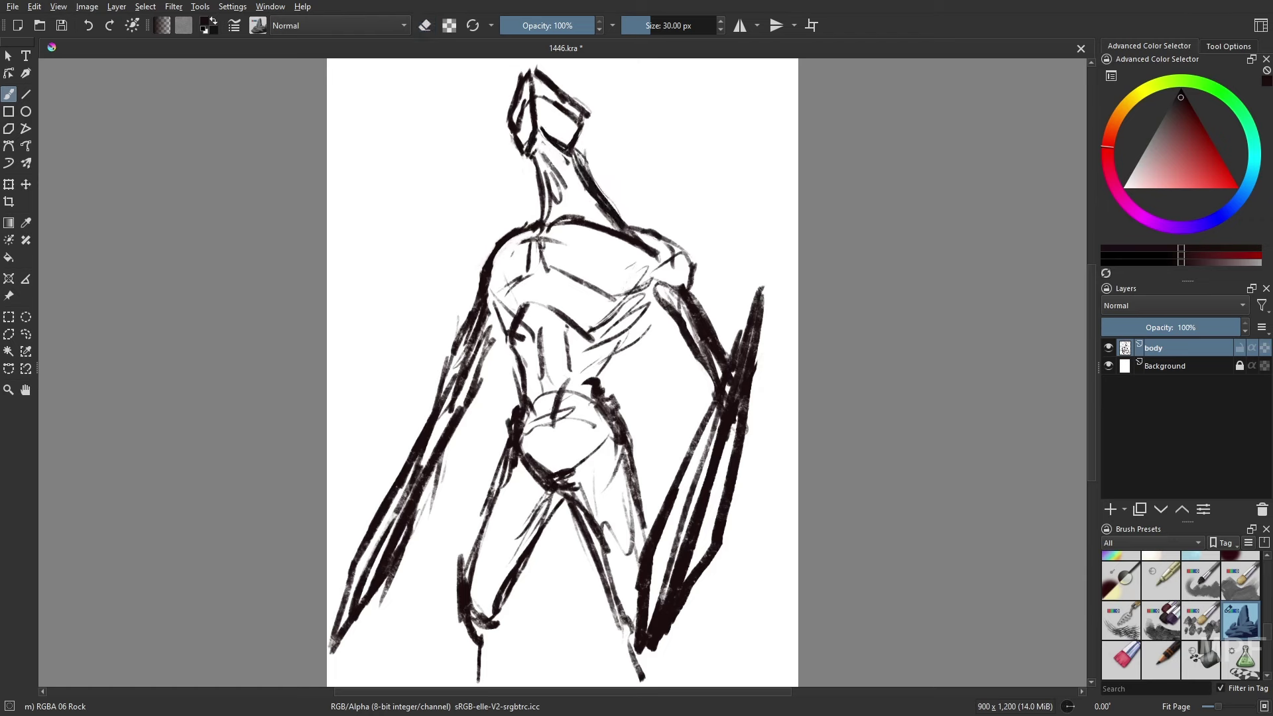
- Sketch both lower legs running off the canvas's lower edge, erasing excess strokes inside the left one
left_click_drag(645, 648, 660, 677)
mouse_move(508, 594)
left_mouse_down()
mouse_move(517, 649)
mouse_move(503, 686)
left_mouse_up()
key("e")
left_click_drag(527, 620, 506, 686)
key("e")
left_click_drag(467, 623, 492, 685)
left_click_drag(643, 648, 662, 686)
mouse_move(624, 619)
left_mouse_down()
mouse_move(642, 671)
mouse_move(666, 682)
left_mouse_up()
- Thicken the inner and outer contours of both thighs with bold dark strokes
left_click_drag(630, 449, 650, 544)
mouse_move(572, 499)
left_mouse_down()
mouse_move(541, 468)
mouse_move(460, 581)
left_mouse_up()
left_click_drag(514, 423, 470, 537)
mouse_move(565, 494)
left_mouse_down()
mouse_move(496, 622)
mouse_move(512, 686)
left_mouse_up()
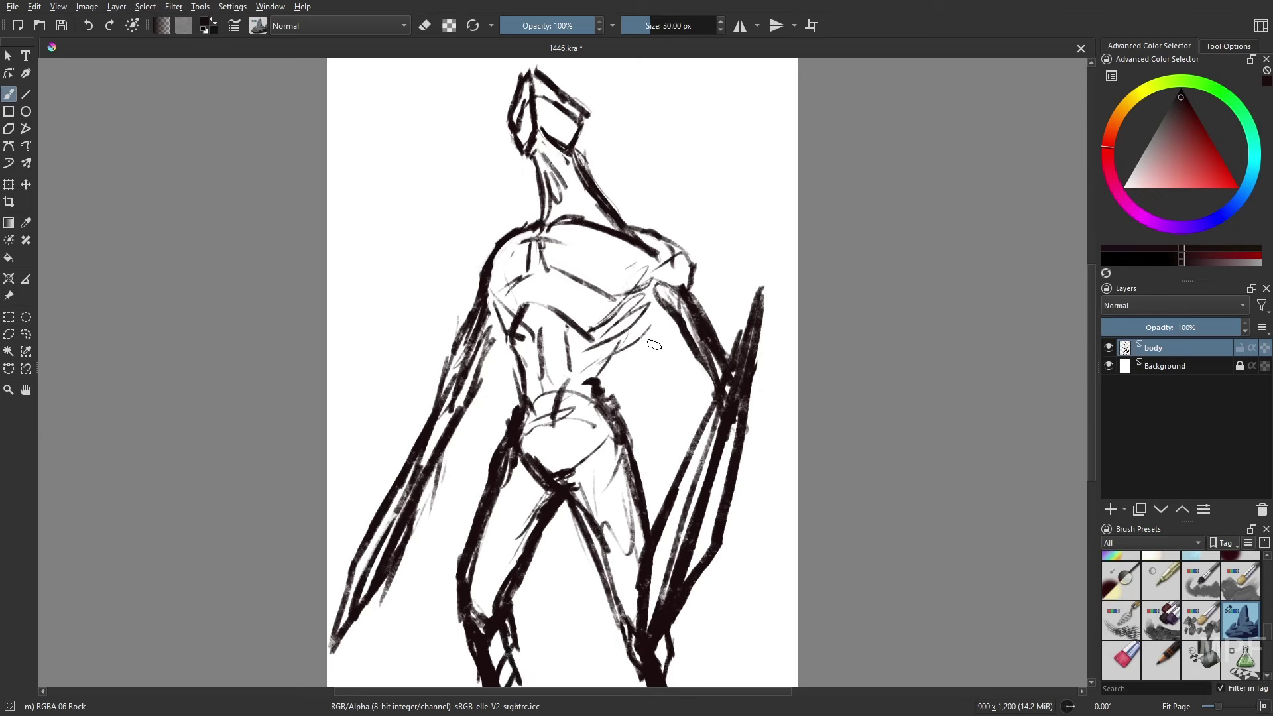
- Strengthen the waist contour and the shoulder outline on the side of the bent arm
left_click_drag(669, 304, 616, 390)
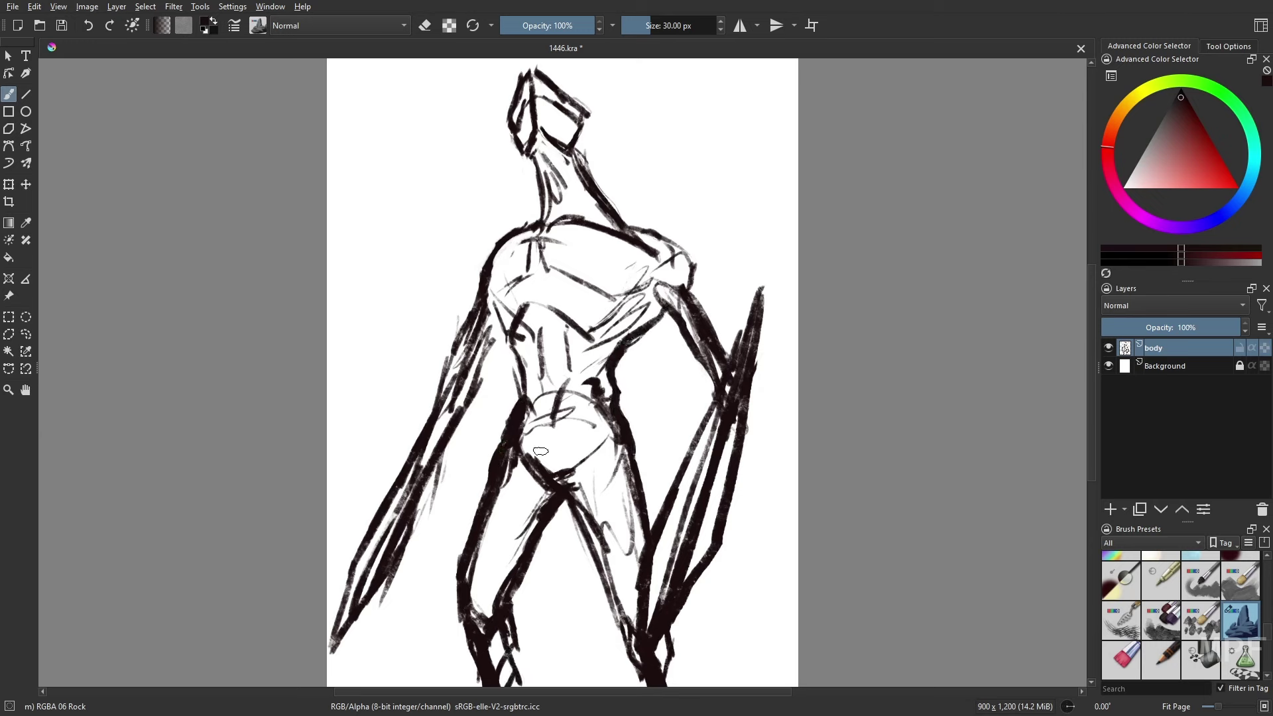
left_click_drag(673, 250, 702, 315)
left_click_drag(623, 231, 683, 260)
- Mirror the canvas view and darken the neck, collar and shoulder contours above the bent arm
key("m")
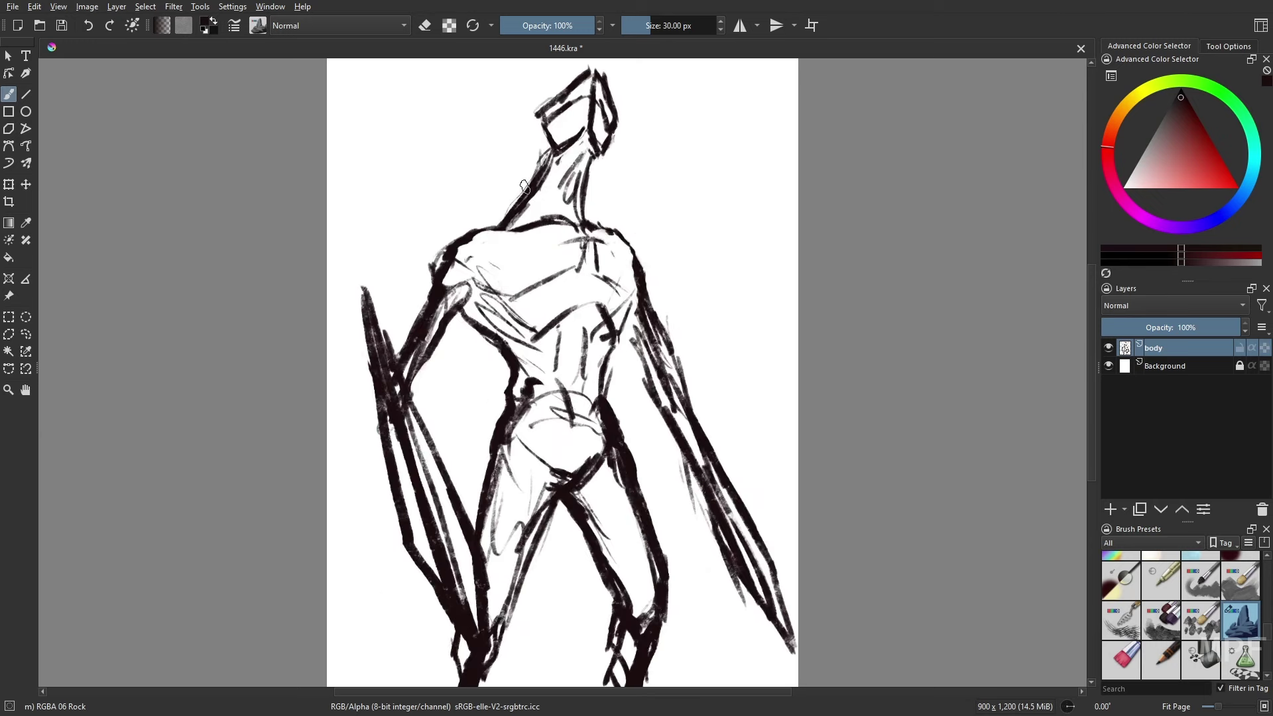
left_click_drag(551, 136, 508, 219)
left_click_drag(477, 228, 563, 216)
mouse_move(451, 279)
left_mouse_down()
mouse_move(484, 308)
mouse_move(516, 229)
left_mouse_up()
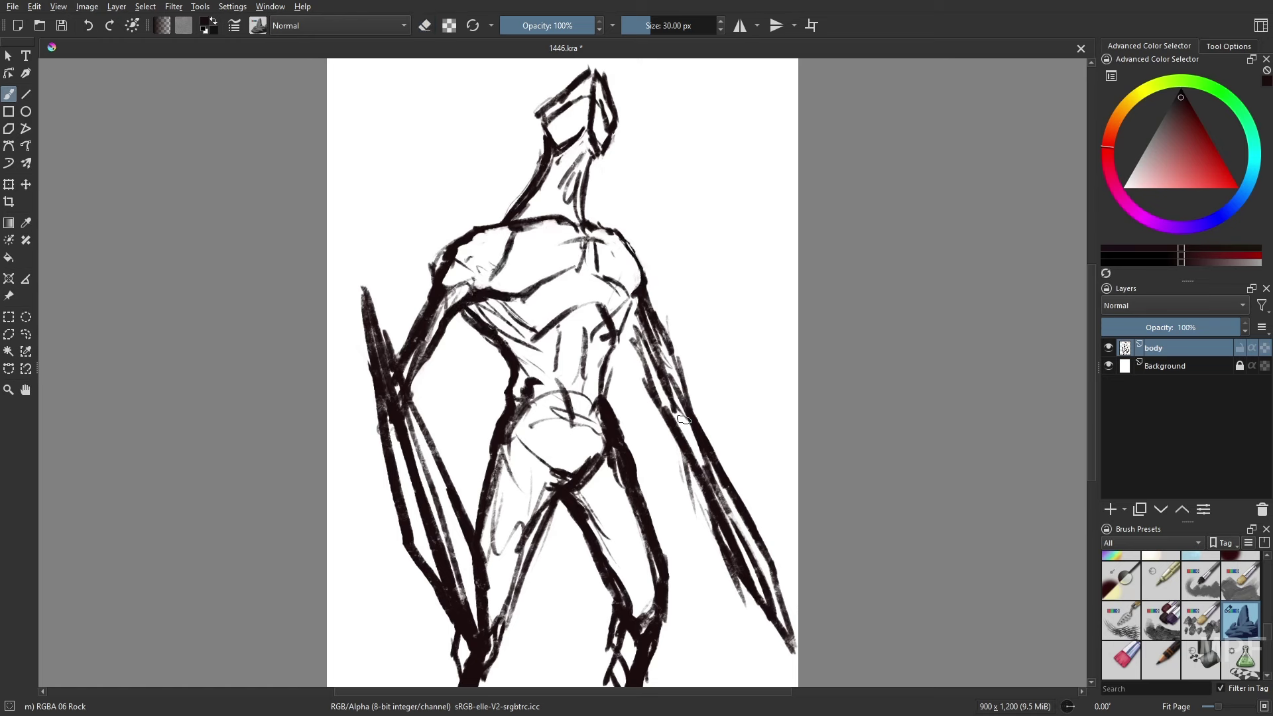
- Shade the upper head with dark strokes and redefine the neck tendons below the jaw
left_click_drag(591, 75, 571, 101)
mouse_move(599, 78)
left_mouse_down()
mouse_move(611, 128)
mouse_move(558, 125)
mouse_move(575, 188)
mouse_move(563, 199)
left_mouse_up()
key("e")
key("e")
left_click_drag(554, 156, 568, 218)
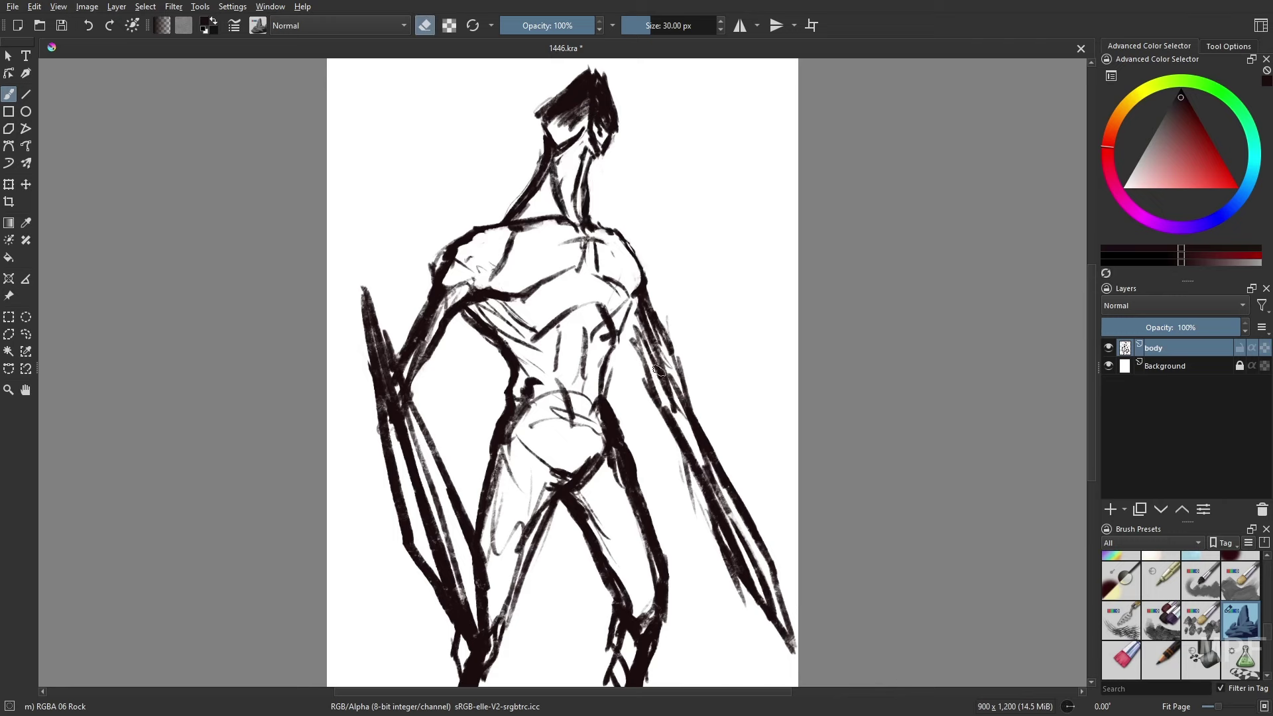
- Thicken both arms with dense dark strokes, checking the figure in mirrored and normal view
key("m")
mouse_move(357, 607)
left_mouse_down()
mouse_move(496, 362)
mouse_move(495, 292)
left_mouse_up()
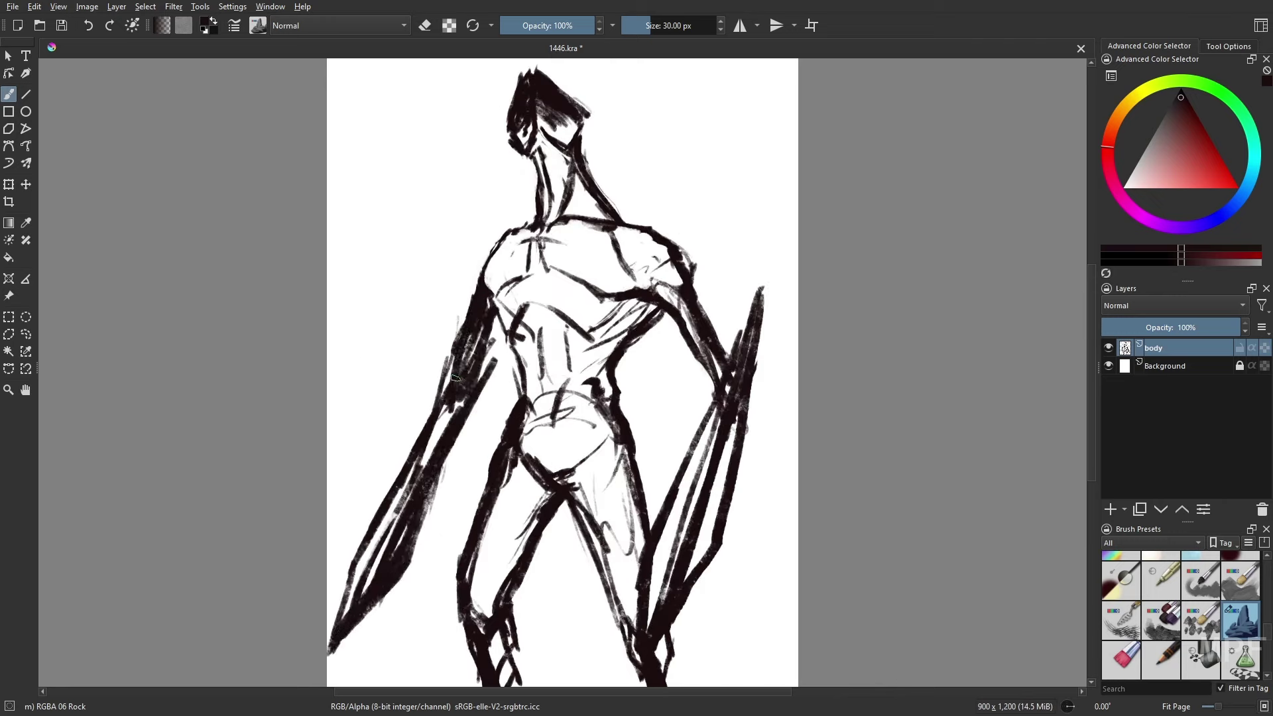
key("m")
left_click_drag(494, 246, 406, 419)
left_click_drag(461, 315, 413, 411)
- Draw a V-shaped crease on the lower abdomen and darken the inner thigh
mouse_move(649, 335)
left_mouse_down()
mouse_move(630, 383)
mouse_move(577, 439)
left_mouse_up()
left_click_drag(550, 410, 595, 444)
mouse_move(572, 494)
left_mouse_down()
mouse_move(631, 551)
mouse_move(505, 592)
left_mouse_up()
- Add a paint layer directly above the Background layer and rename it "body"
left_click(1166, 366)
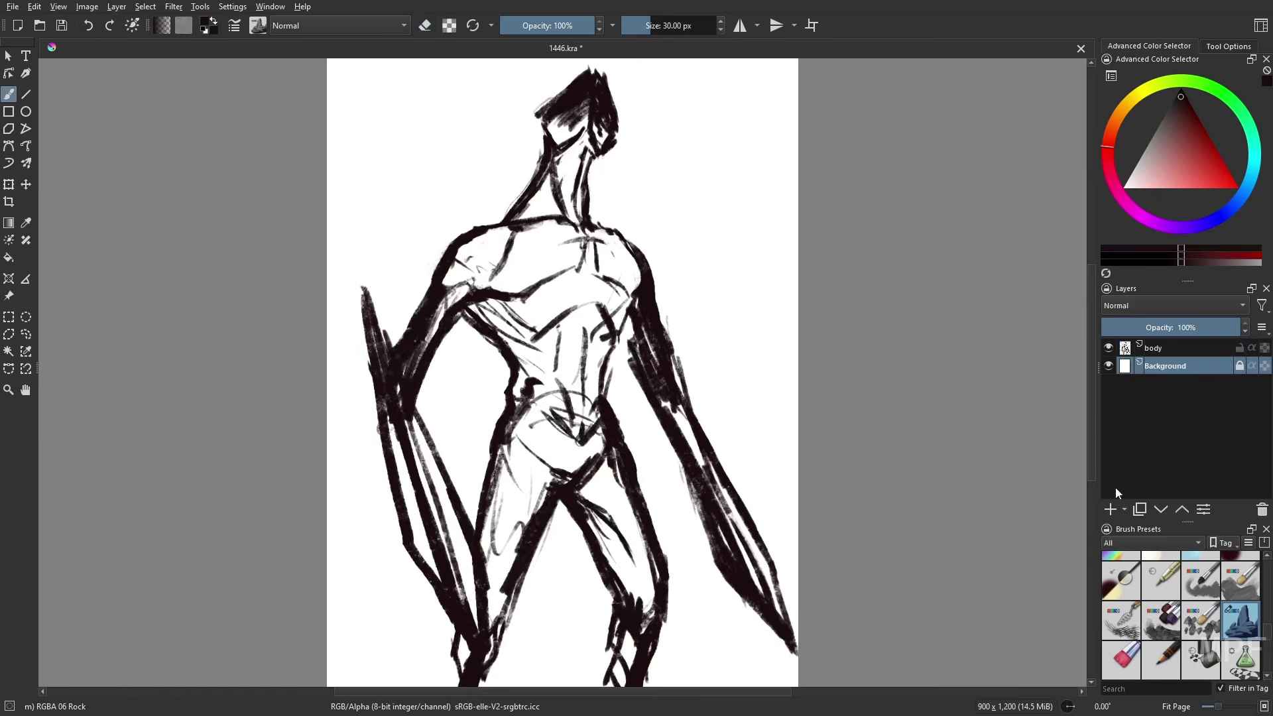
left_click(1111, 509)
double_click(1167, 367)
type("body")
key("Return")
- Fill the figure's head, torso and legs with a muted brown base colour on the new layer beneath the line art
left_click(1169, 128)
right_click(835, 217)
left_click(834, 137)
mouse_move(397, 402)
left_mouse_down()
mouse_move(437, 323)
mouse_move(528, 211)
mouse_move(586, 78)
mouse_move(636, 292)
mouse_move(600, 411)
mouse_move(442, 327)
left_mouse_up()
left_click_drag(514, 422, 528, 323)
mouse_move(520, 342)
left_mouse_down()
mouse_move(577, 368)
mouse_move(667, 454)
mouse_move(611, 282)
left_mouse_up()
key("f")
left_click(564, 259)
left_click_drag(577, 331, 563, 433)
left_click(8, 94)
mouse_move(670, 401)
left_mouse_down()
mouse_move(748, 577)
mouse_move(740, 501)
left_mouse_up()
key("ctrl+z")
- Erase both forearms below the elbows on the upper body layer, then return to the RGBA 06 Rock brush
left_click(1167, 348)
key("slash")
left_click_drag(730, 173, 771, 173, "shift")
mouse_move(693, 444)
left_mouse_down()
mouse_move(699, 404)
mouse_move(781, 623)
left_mouse_up()
mouse_move(445, 464)
left_mouse_down()
mouse_move(380, 523)
mouse_move(385, 448)
left_mouse_up()
mouse_move(445, 537)
left_mouse_down()
mouse_move(481, 595)
mouse_move(467, 634)
left_mouse_up()
right_click(514, 551)
left_click(434, 566)
left_click(1168, 366)
right_click(770, 467)
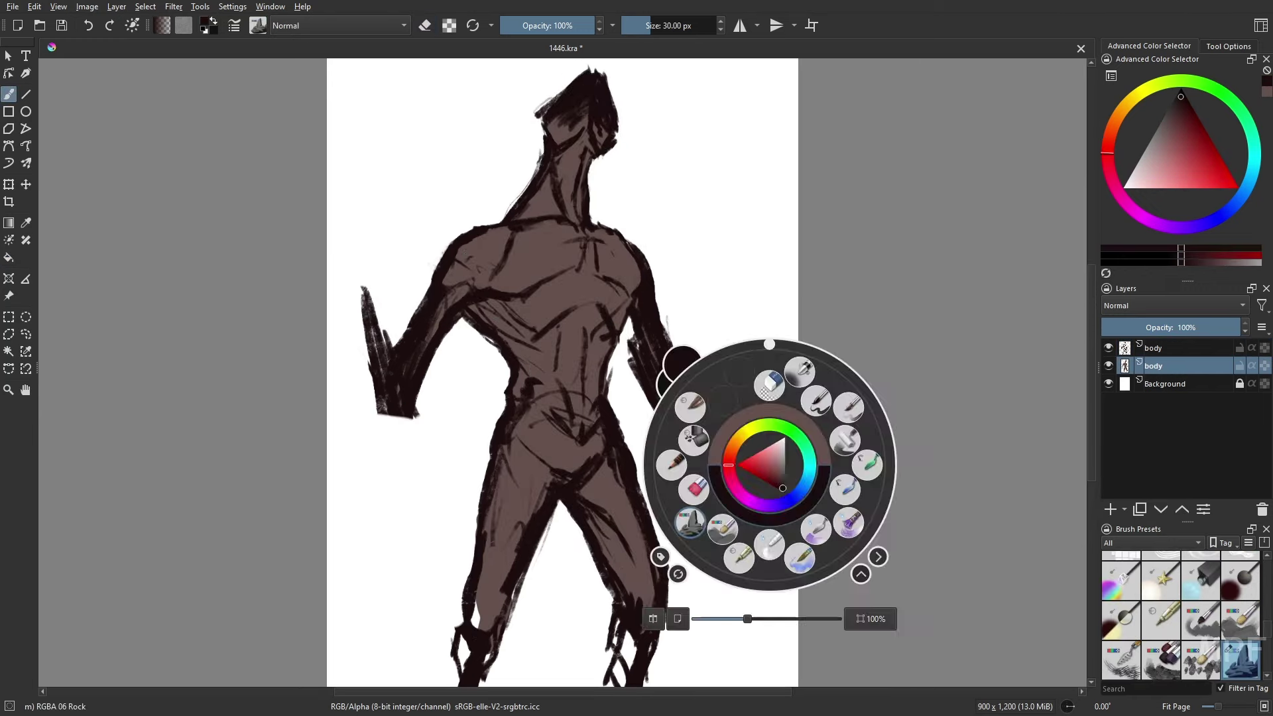
right_click(731, 487)
left_click(778, 423)
right_click(770, 543)
left_click(690, 566)
left_click(1168, 348)
left_click_drag(400, 417, 465, 624)
left_click_drag(670, 410, 799, 640)
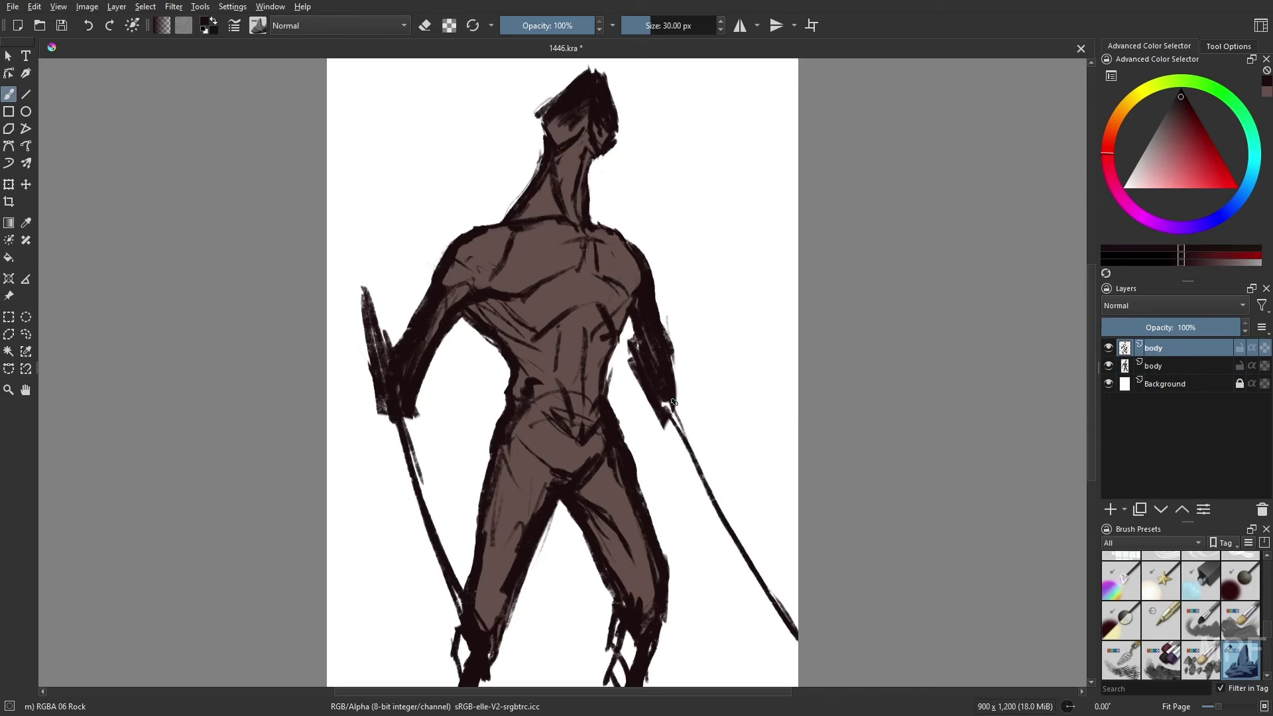
key("ctrl+z")
key("ctrl+z")
- Paint a long dark blade-like forearm on the canvas's left side and erase the old spike beside the elbow
left_click(662, 25)
left_click_drag(388, 412, 409, 657)
mouse_move(411, 656)
left_mouse_down()
mouse_move(388, 405)
mouse_move(399, 261)
left_mouse_up()
key("e")
left_click_drag(364, 295, 365, 428)
key("e")
- Redraw the right-hand forearm as a long tapering spike with a brush size of 21.90 px, adding edge strokes along its inner side
mouse_move(665, 409)
left_mouse_down()
mouse_move(775, 649)
mouse_move(741, 598)
left_mouse_up()
key("ctrl+z")
left_click_drag(711, 483, 684, 483, "shift")
left_click_drag(742, 597, 782, 678)
left_click_drag(665, 398, 687, 451)
left_click_drag(631, 371, 718, 544)
left_click_drag(629, 401, 673, 492)
mouse_move(627, 382)
left_mouse_down()
mouse_move(624, 333)
mouse_move(631, 340)
left_mouse_up()
- Bulk up the left-hand blade arm with dark strokes along its upper spike, outer edge and inner edge
mouse_move(403, 231)
left_mouse_down()
mouse_move(369, 366)
mouse_move(387, 521)
left_mouse_up()
left_click_drag(380, 325, 369, 436)
left_click_drag(416, 426, 422, 485)
mouse_move(422, 555)
left_mouse_down()
mouse_move(426, 476)
mouse_move(424, 608)
left_mouse_up()
left_click_drag(382, 387, 398, 495)
mouse_move(441, 235)
left_mouse_down()
mouse_move(425, 272)
mouse_move(437, 324)
left_mouse_up()
- Thicken the right-hand arm from shoulder to forearm and sharpen its spike to a fine tip
mouse_move(659, 245)
left_mouse_down()
mouse_move(648, 296)
mouse_move(642, 272)
left_mouse_up()
left_click_drag(674, 266, 714, 420)
left_click_drag(693, 349, 735, 478)
left_click_drag(706, 368, 750, 497)
key("e")
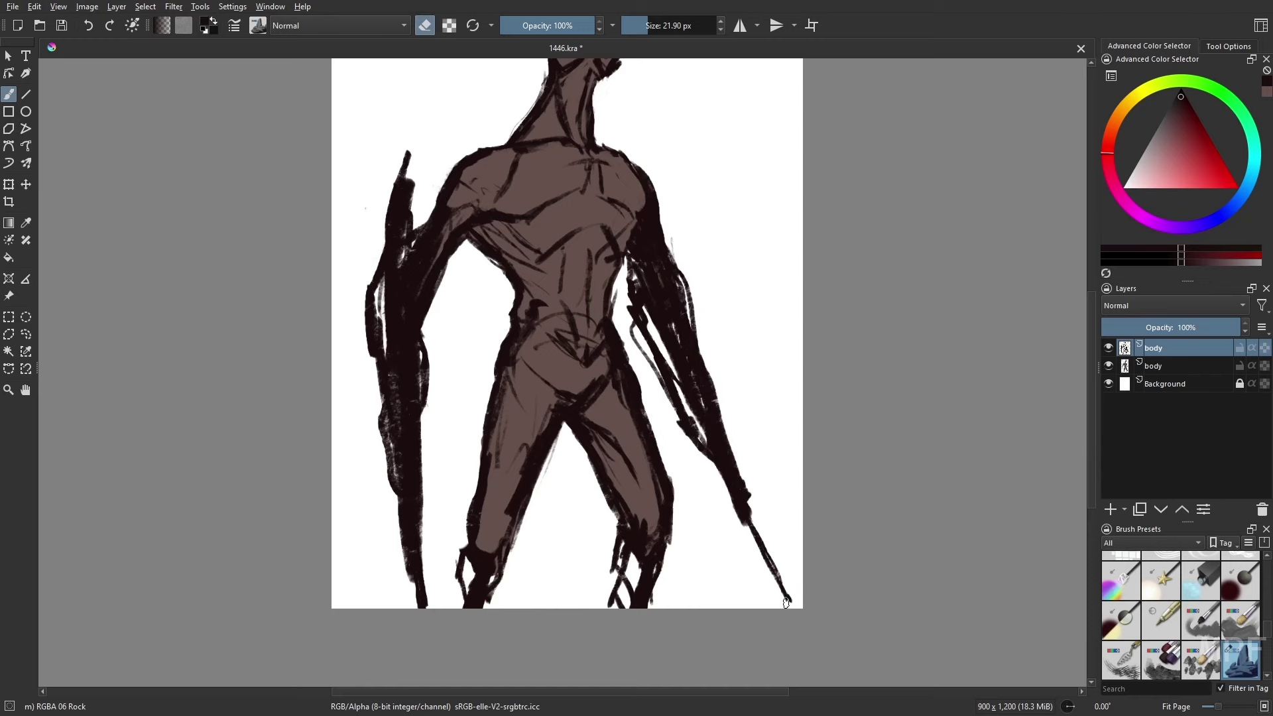
key("e")
mouse_move(780, 584)
left_mouse_down()
mouse_move(753, 532)
mouse_move(768, 557)
left_mouse_up()
left_click_drag(673, 332, 679, 354)
- Darken the lower leg, inner thigh and waist edge, and rework the shading along the ribcage
left_click_drag(631, 581, 614, 628)
left_click_drag(564, 456, 530, 537)
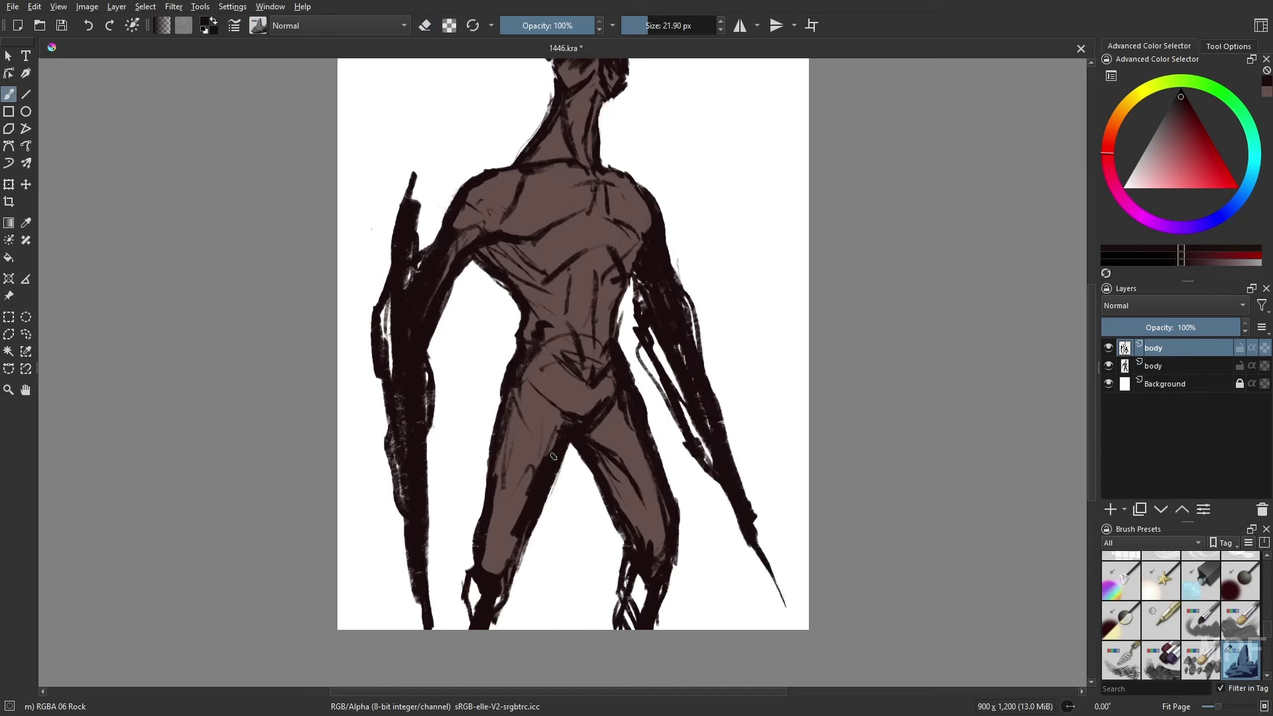
left_click_drag(623, 338, 613, 394)
key("e")
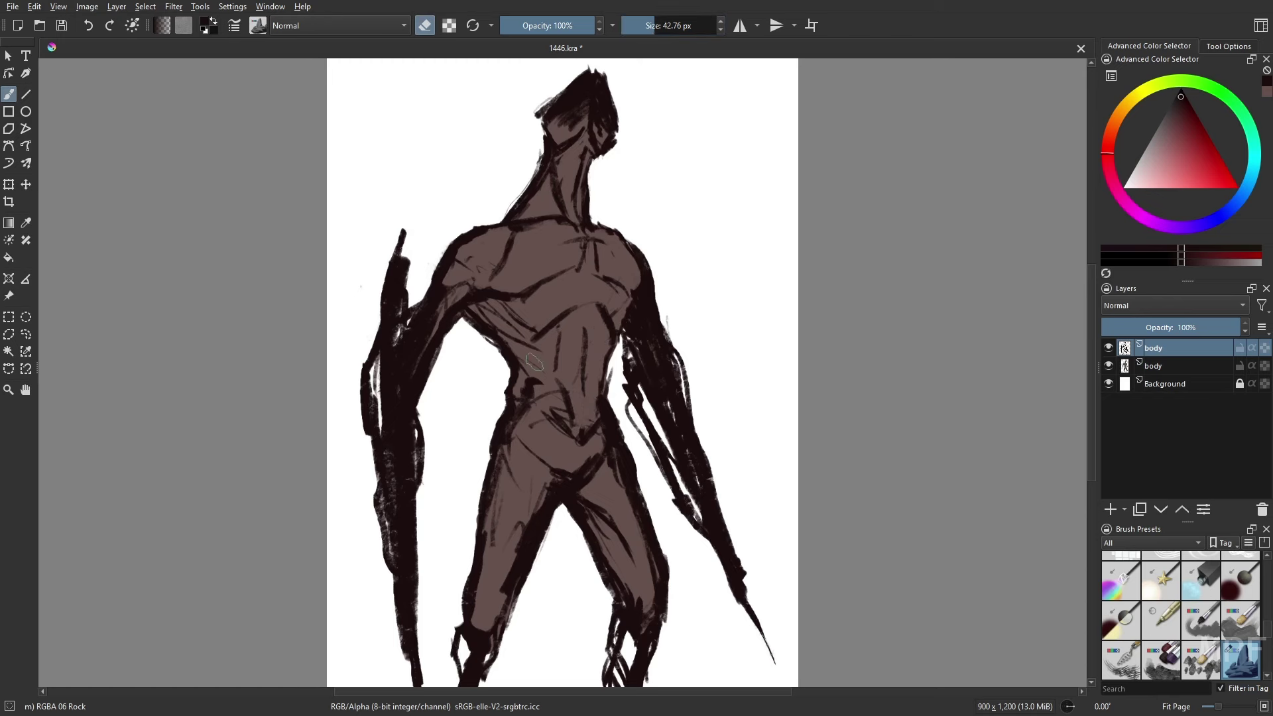
key("e")
left_click_drag(626, 306, 623, 329)
left_click_drag(561, 318, 579, 300)
- Erase excess abdomen lines and redraw the rib marks and diagonal crease from the waist to the groin
key("e")
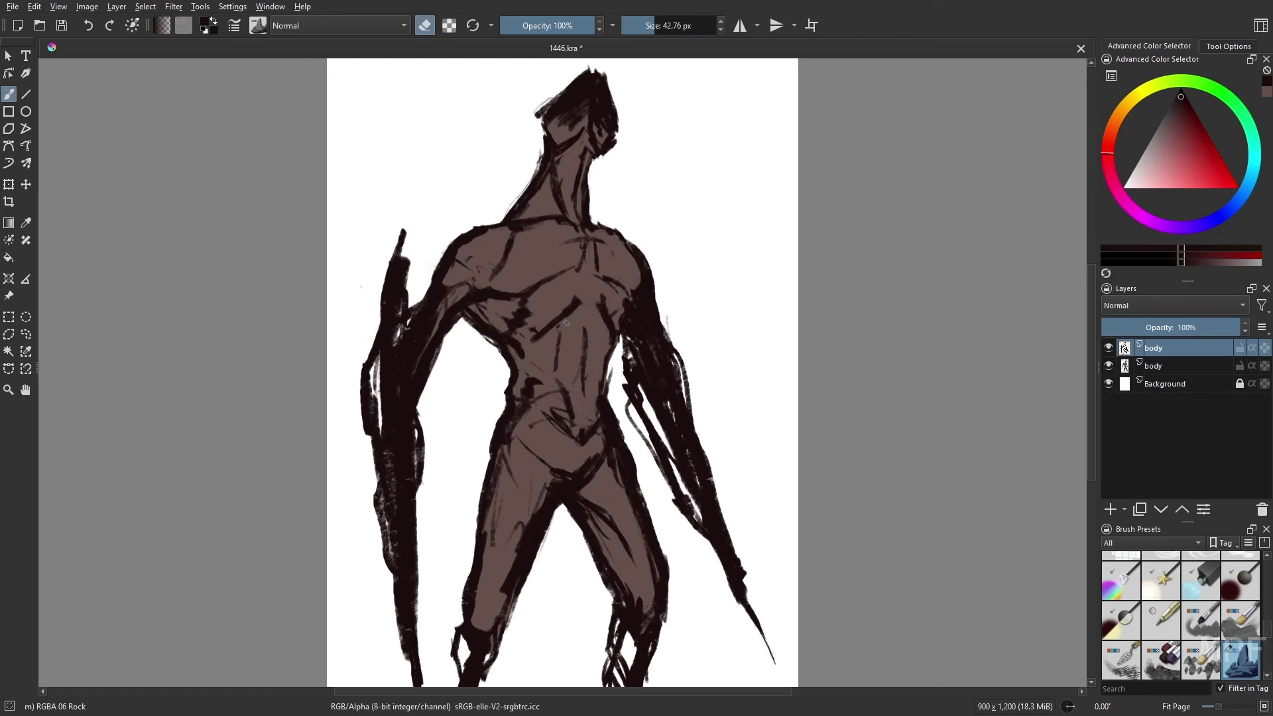
left_click_drag(557, 365, 561, 328)
key("e")
key("e")
left_click_drag(552, 390, 529, 382)
key("e")
left_click_drag(526, 386, 574, 426)
key("e")
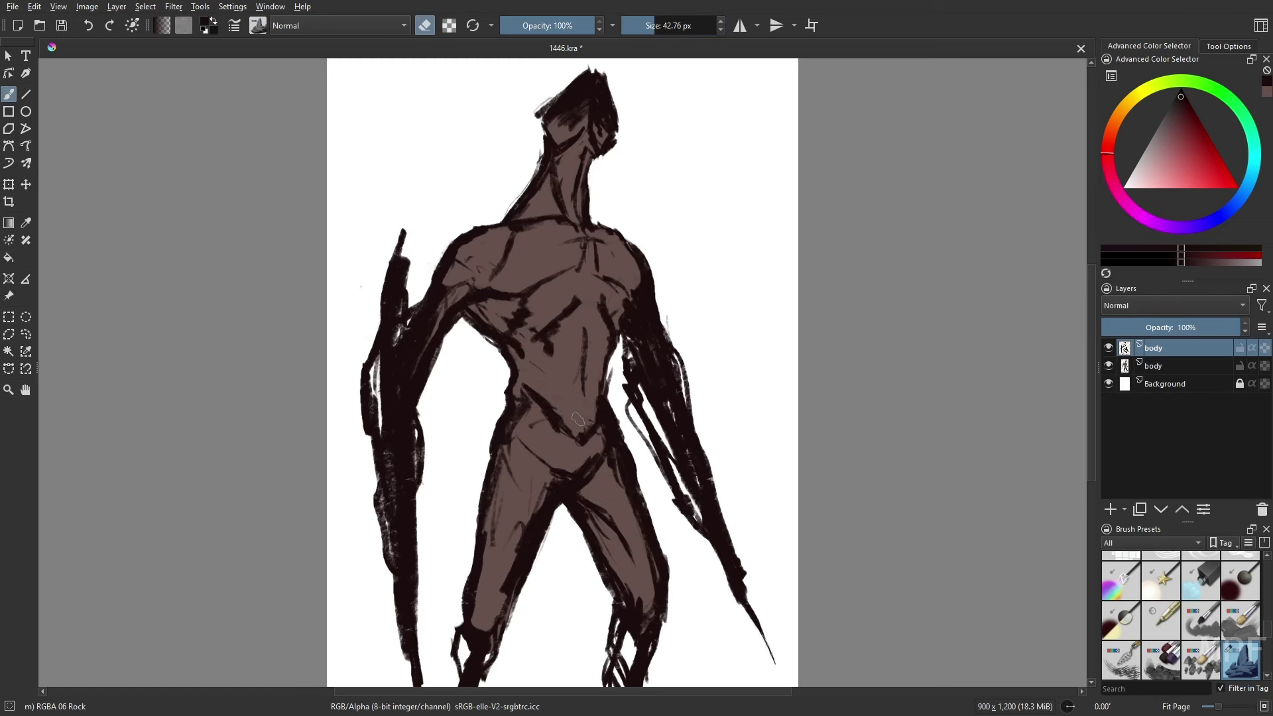
key("e")
- Add dark shading strokes to the inner thighs and hip creases
left_click_drag(558, 496, 520, 545)
left_click_drag(589, 480, 638, 522)
left_click_drag(529, 430, 563, 457)
left_click_drag(620, 428, 600, 447)
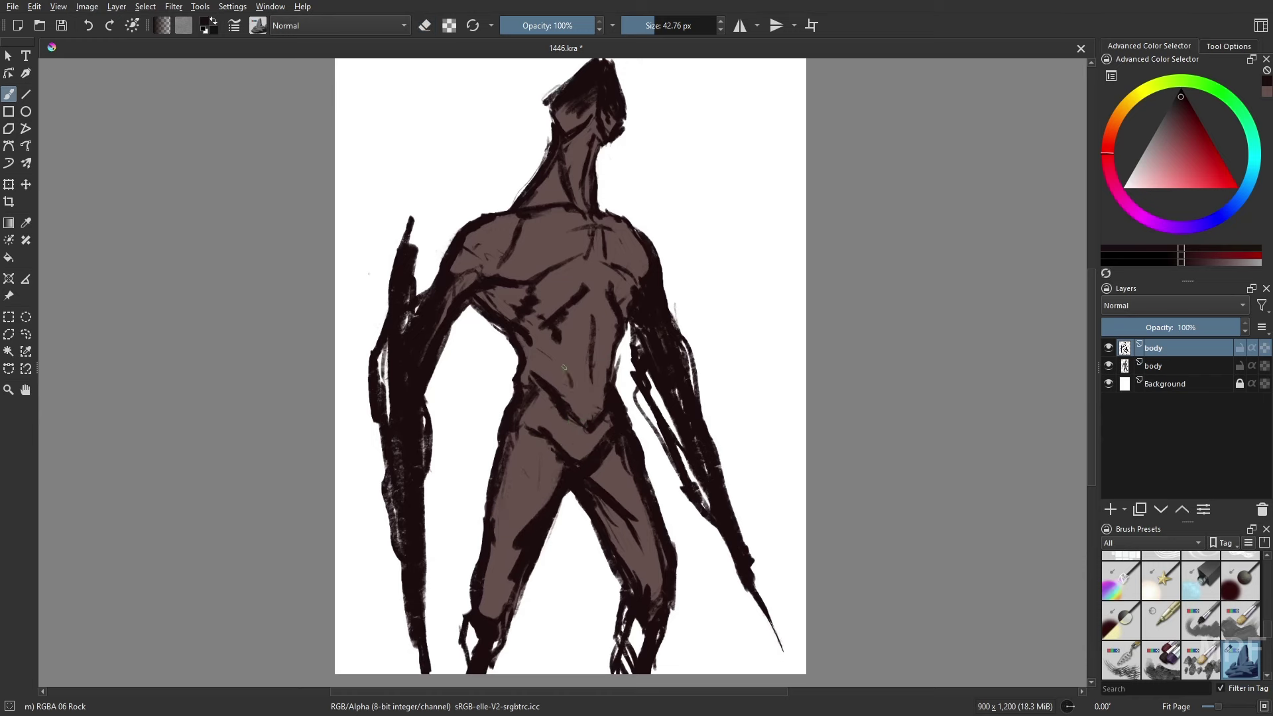
- Paint dark muscle lines on the abdomen and down the centre of the chest
left_click_drag(560, 356, 571, 409)
left_click_drag(595, 261, 591, 292)
left_click_drag(588, 214, 590, 302)
key("e")
key("e")
left_click_drag(602, 240, 616, 294)
- Lock the lower body layer's transparency and darken the lower leg with a sampled dark colour, using the Gamer Knife Maybe brush
left_click(1167, 366)
left_click(1267, 91)
left_click_drag(562, 94, 546, 118)
right_click(808, 482)
left_click(822, 545)
left_click(591, 84, "ctrl")
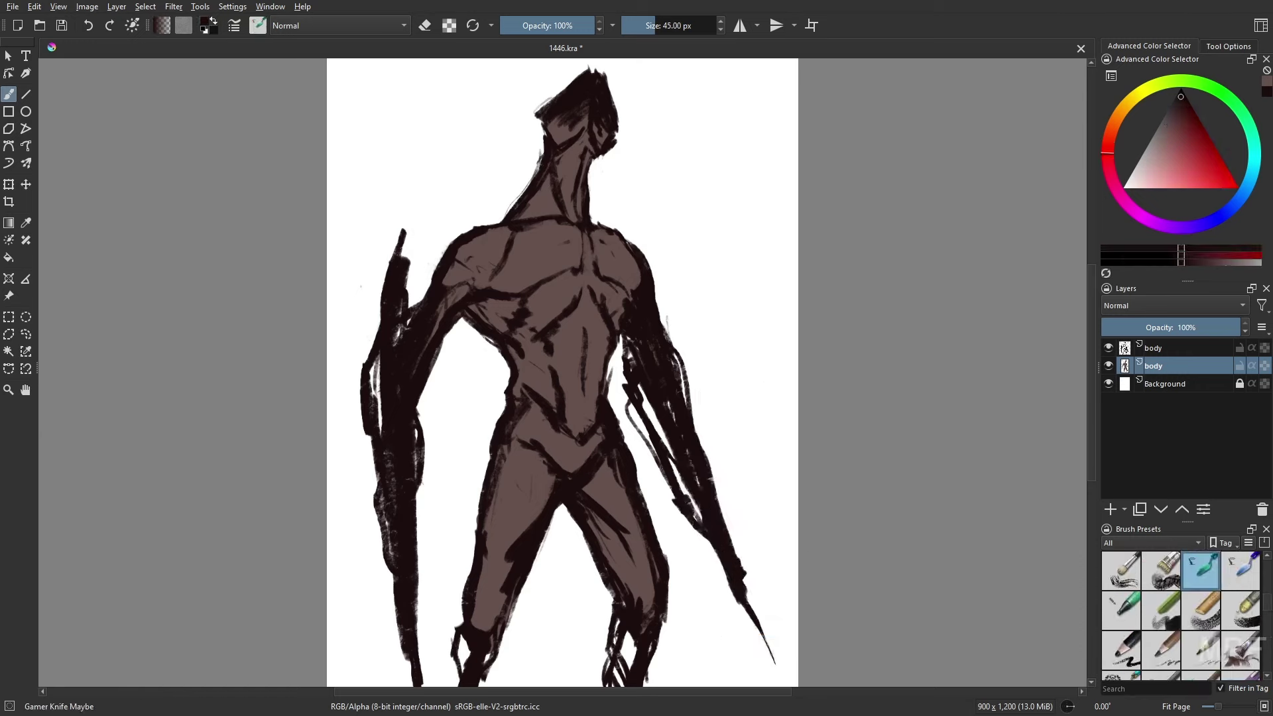
left_click(1265, 366)
left_click(554, 26)
left_click(670, 26)
mouse_move(479, 617)
left_mouse_down()
mouse_move(532, 512)
mouse_move(519, 511)
left_mouse_up()
left_click(529, 25)
left_click(654, 25)
- Shade the pelvis, ribs, chest muscles, neck and shoulder with translucent dark strokes at 31% opacity
left_click_drag(512, 442, 551, 486)
mouse_move(550, 430)
left_mouse_down()
mouse_move(576, 461)
mouse_move(598, 441)
left_mouse_up()
left_click_drag(590, 286, 559, 337)
left_click_drag(557, 267, 508, 288)
left_click_drag(605, 270, 636, 287)
left_click_drag(587, 140, 547, 213)
left_click_drag(511, 234, 484, 282)
- Add translucent dark shading to the waist, thighs, abdomen, shoulder and flank
left_click_drag(603, 395, 576, 429)
left_click_drag(599, 523, 630, 583)
mouse_move(642, 550)
left_mouse_down()
mouse_move(638, 606)
mouse_move(645, 577)
left_mouse_up()
left_click_drag(613, 463, 591, 495)
left_click_drag(602, 315, 592, 373)
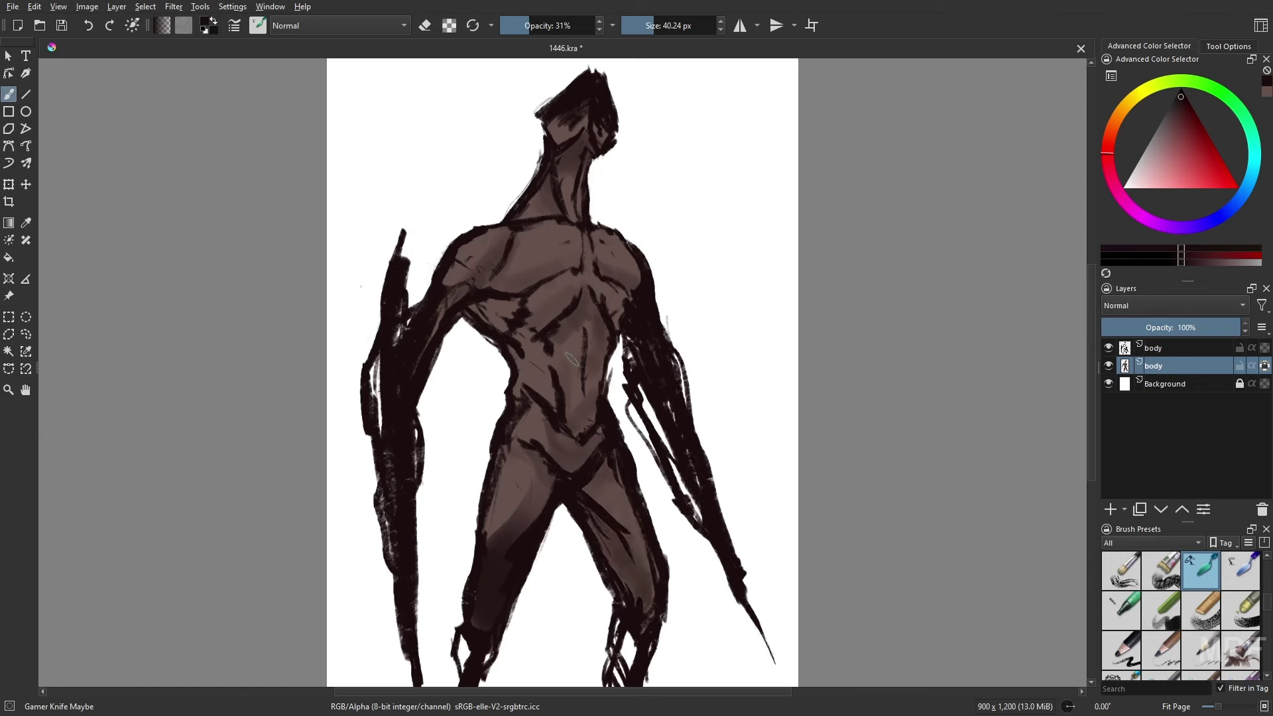
left_click_drag(462, 267, 491, 242)
mouse_move(514, 345)
left_mouse_down()
mouse_move(551, 368)
mouse_move(472, 310)
left_mouse_up()
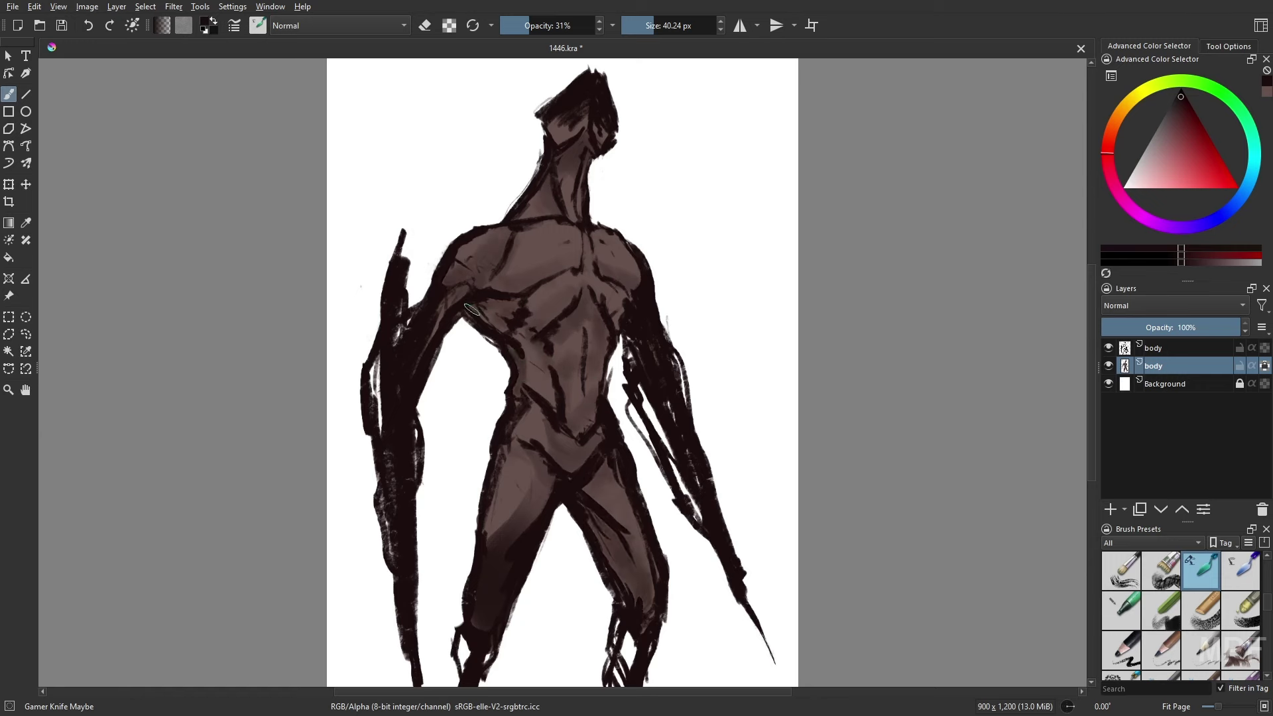
key("m")
left_click_drag(613, 433, 584, 449)
- Merge the upper body layer down and paint both arms and the shoulder edge brown with the paint hopefully brush
left_click(1166, 346)
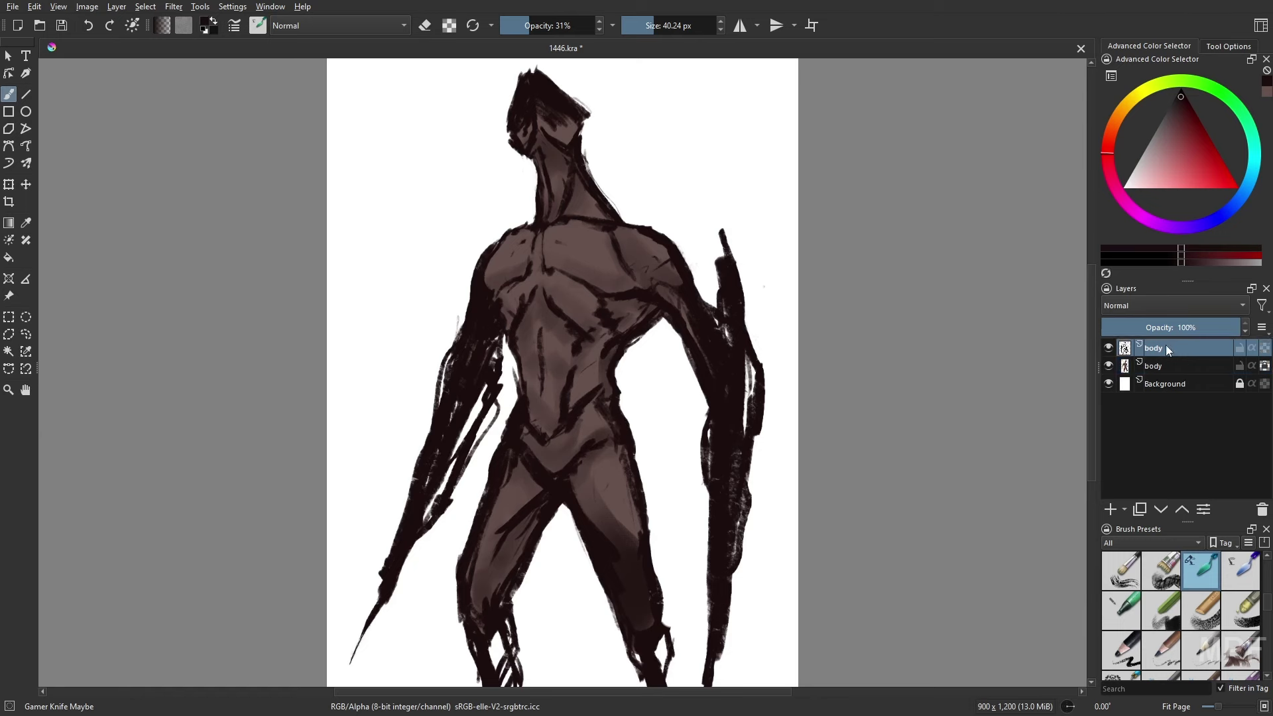
key("ctrl+e")
key("slash")
left_click(509, 257, "ctrl")
left_click_drag(486, 249, 454, 392)
left_click_drag(486, 322, 472, 395)
left_click_drag(688, 310, 718, 398)
left_click_drag(688, 291, 731, 363)
left_click_drag(638, 229, 677, 265)
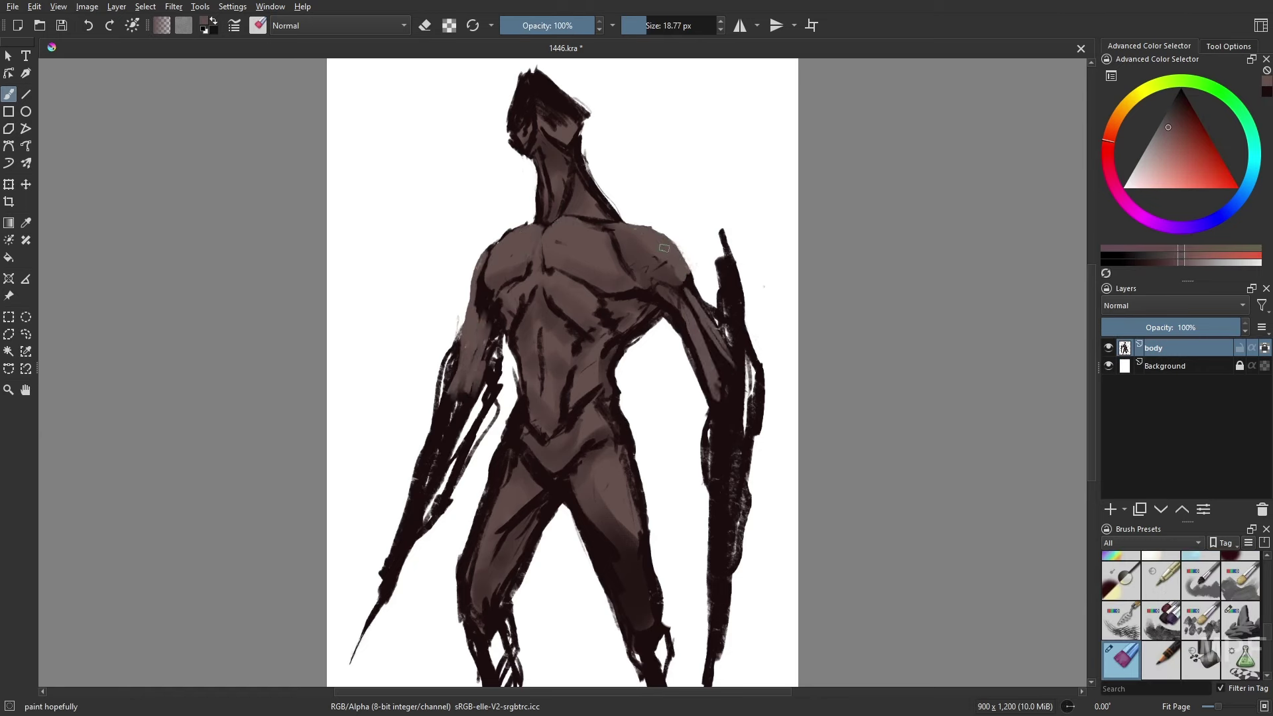
- Cover the neck's dark outline with brown and darken the head at 38% opacity
left_click_drag(585, 151, 620, 212)
right_click(608, 199)
left_click(555, 192)
left_click(536, 28)
mouse_move(539, 131)
left_mouse_down()
mouse_move(561, 147)
mouse_move(549, 167)
left_mouse_up()
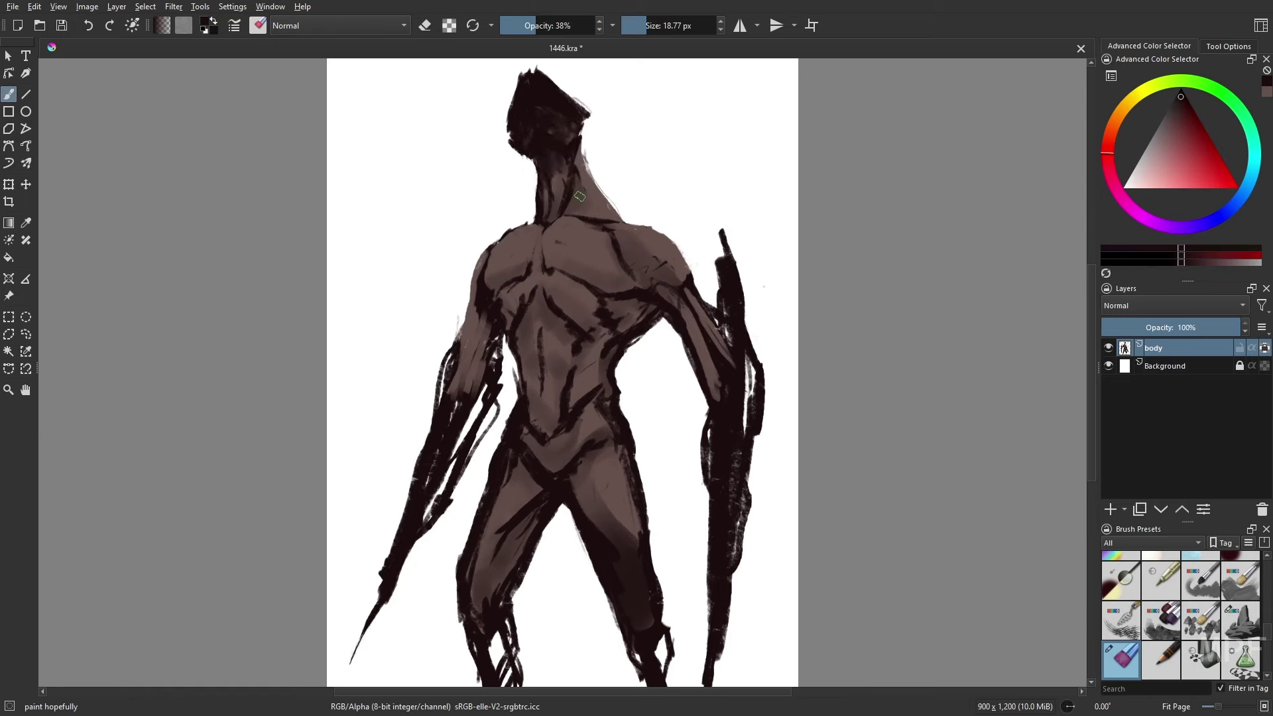
- Blend sampled brown down the shoulder and broad blade arm, and shade the area below the armpit with a sampled dark tone
left_click(619, 253, "ctrl")
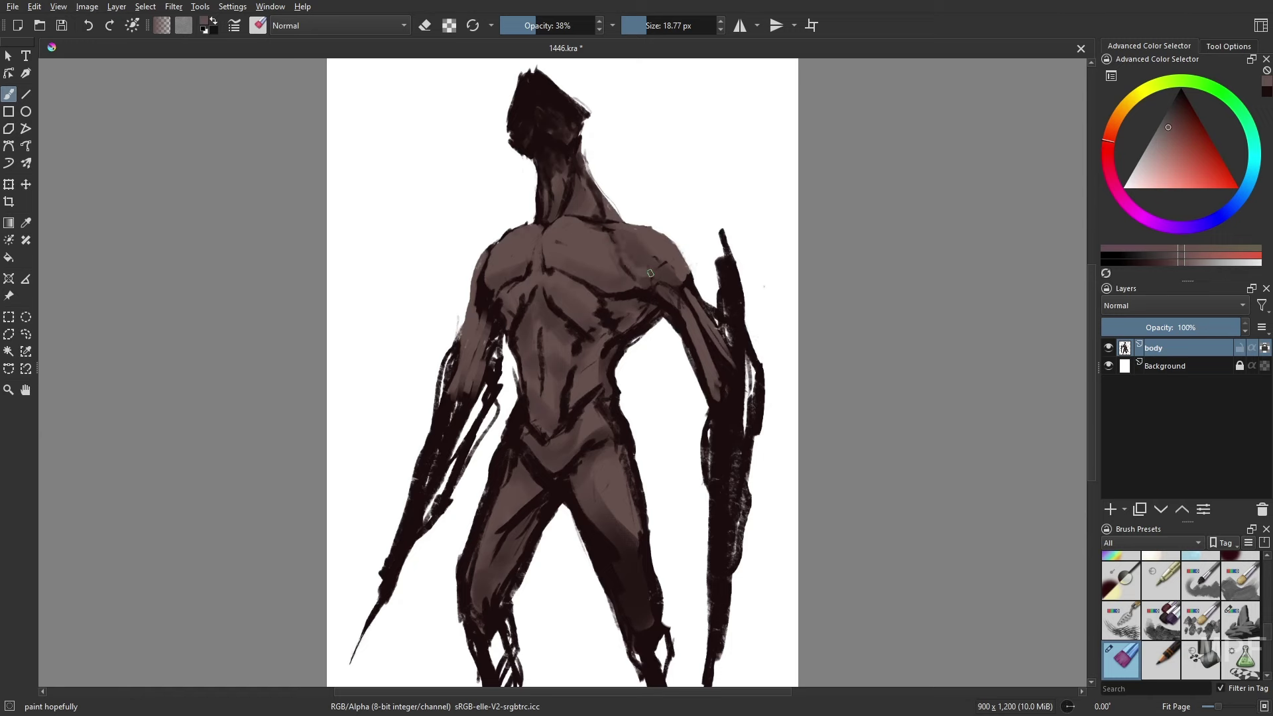
mouse_move(666, 266)
left_mouse_down()
mouse_move(723, 425)
mouse_move(735, 331)
mouse_move(718, 458)
left_mouse_up()
key("m")
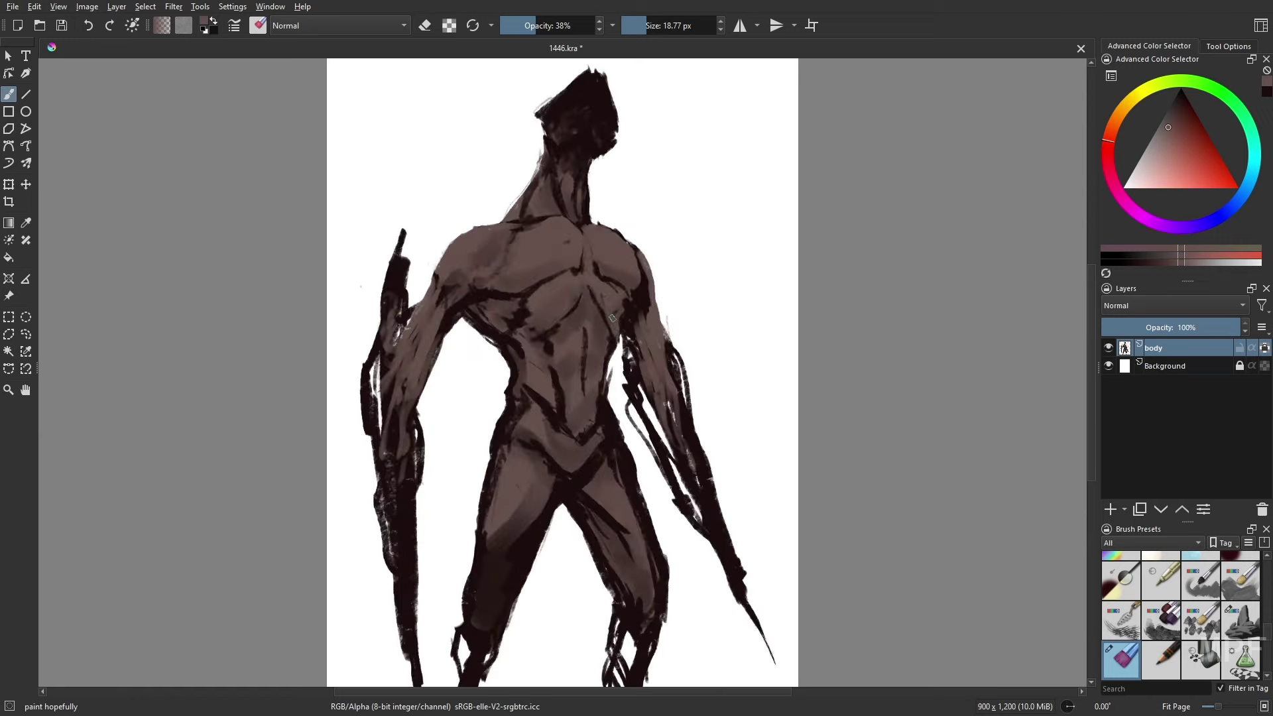
left_click(490, 296, "ctrl")
left_click_drag(469, 308, 498, 298)
- Soften the armpit shading and blend brown across the chest and neck with the Gamer Knife Maybe brush at 26 px
key("slash")
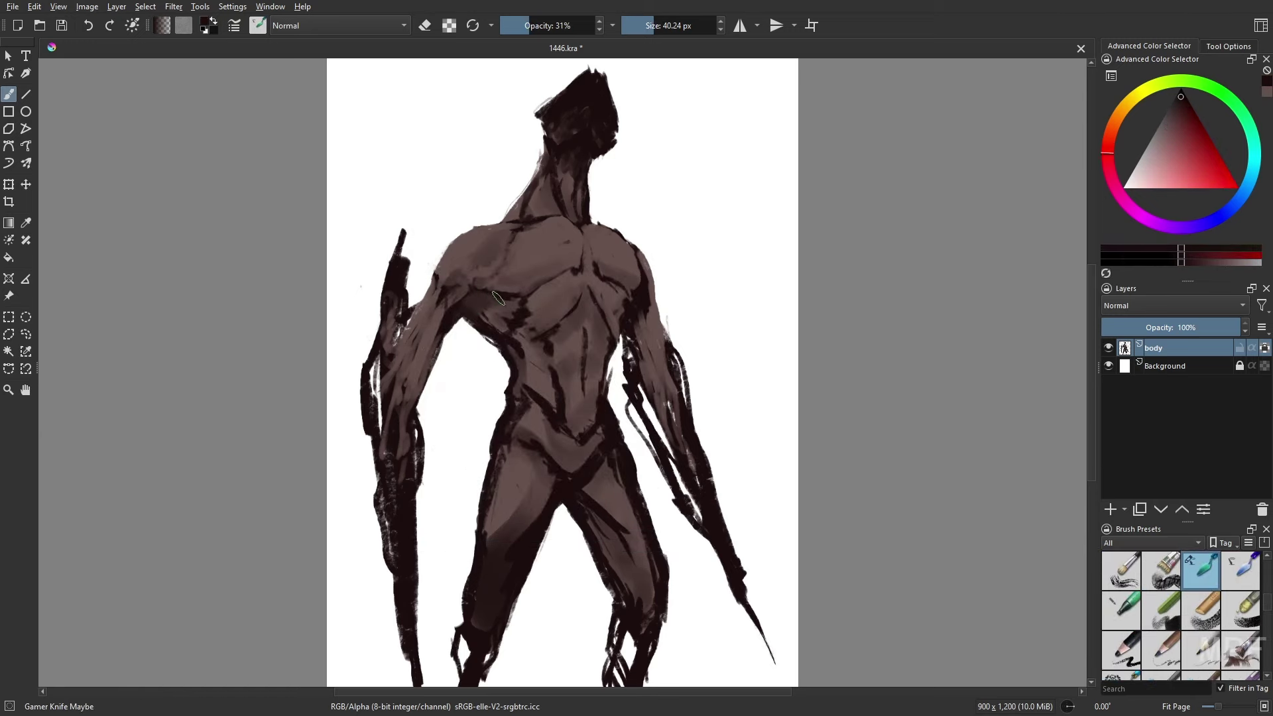
key("bracketleft")
key("bracketleft")
key("m")
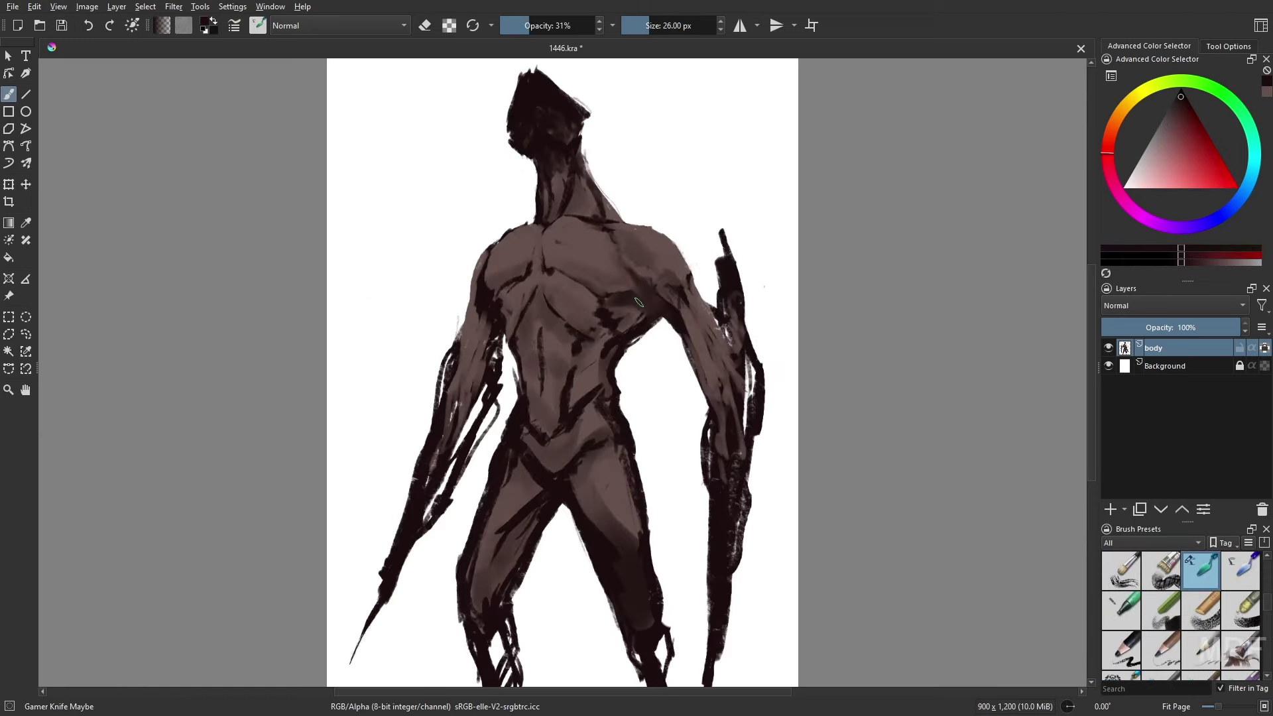
left_click(557, 243, "ctrl")
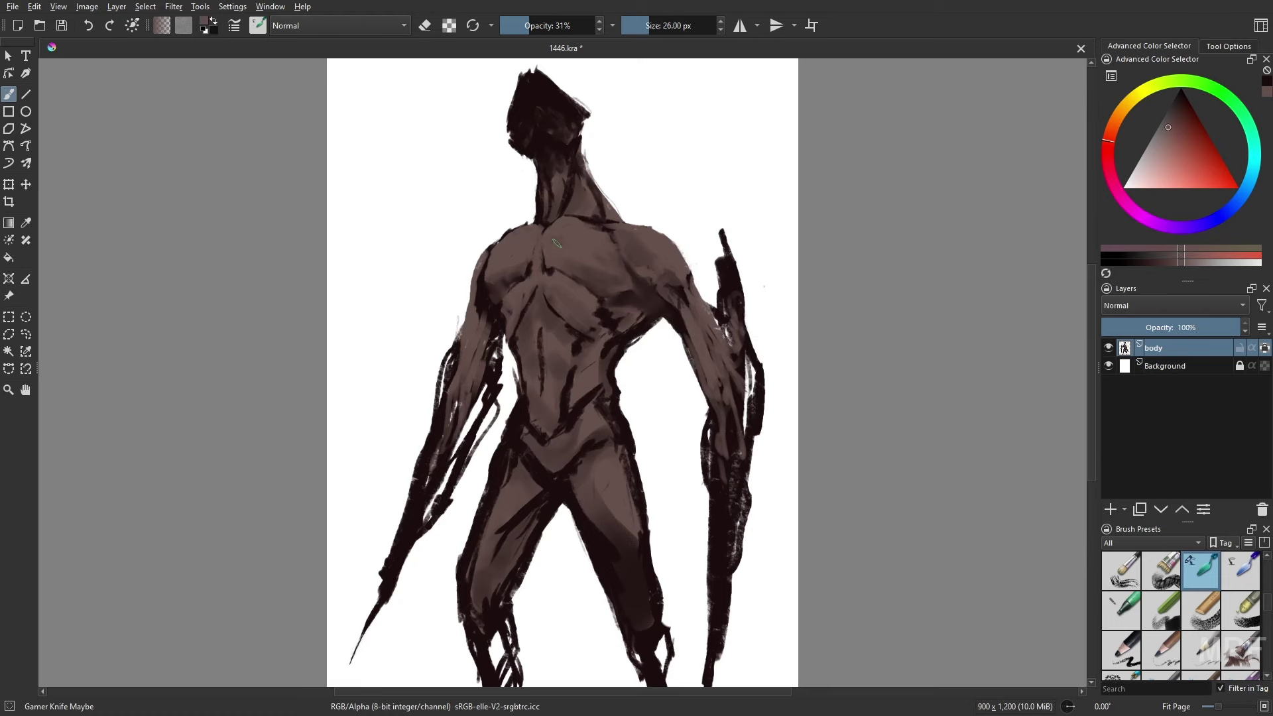
key("m")
key("i")
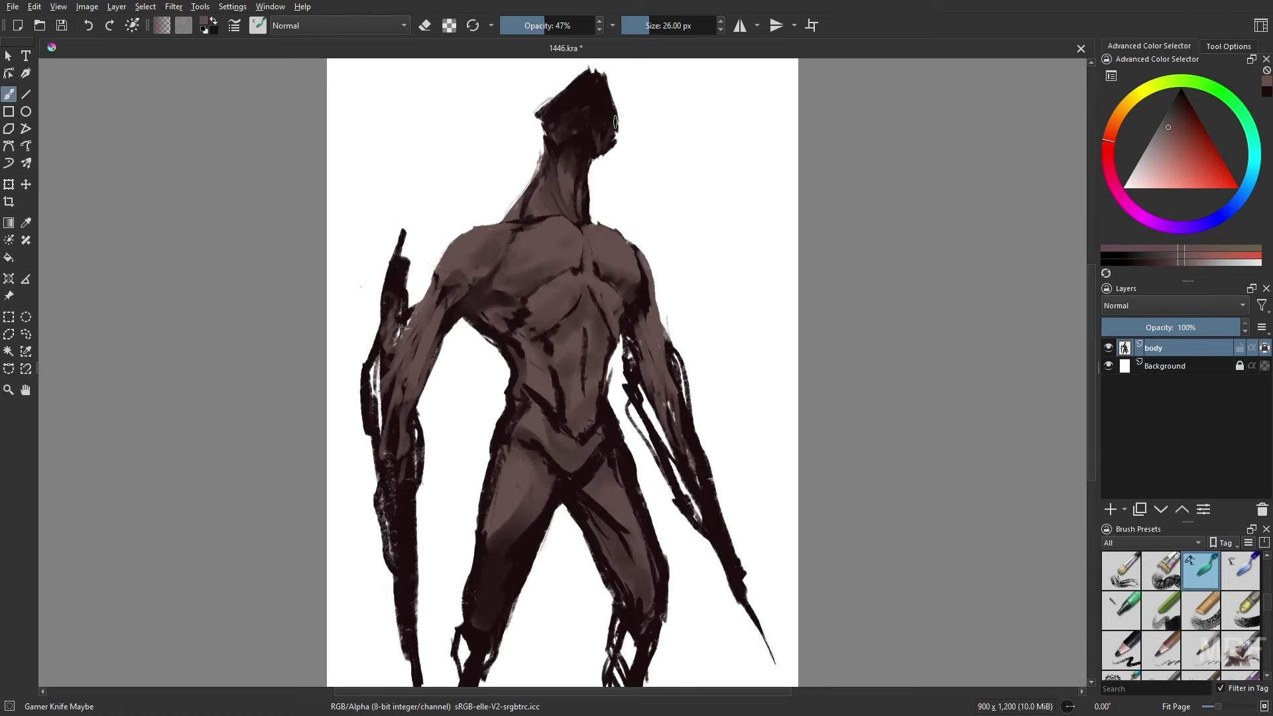
- Erase the ragged edges of the head and repaint the face with a sampled dark colour
key("slash")
key("e")
key("slash")
left_click(596, 132, "ctrl")
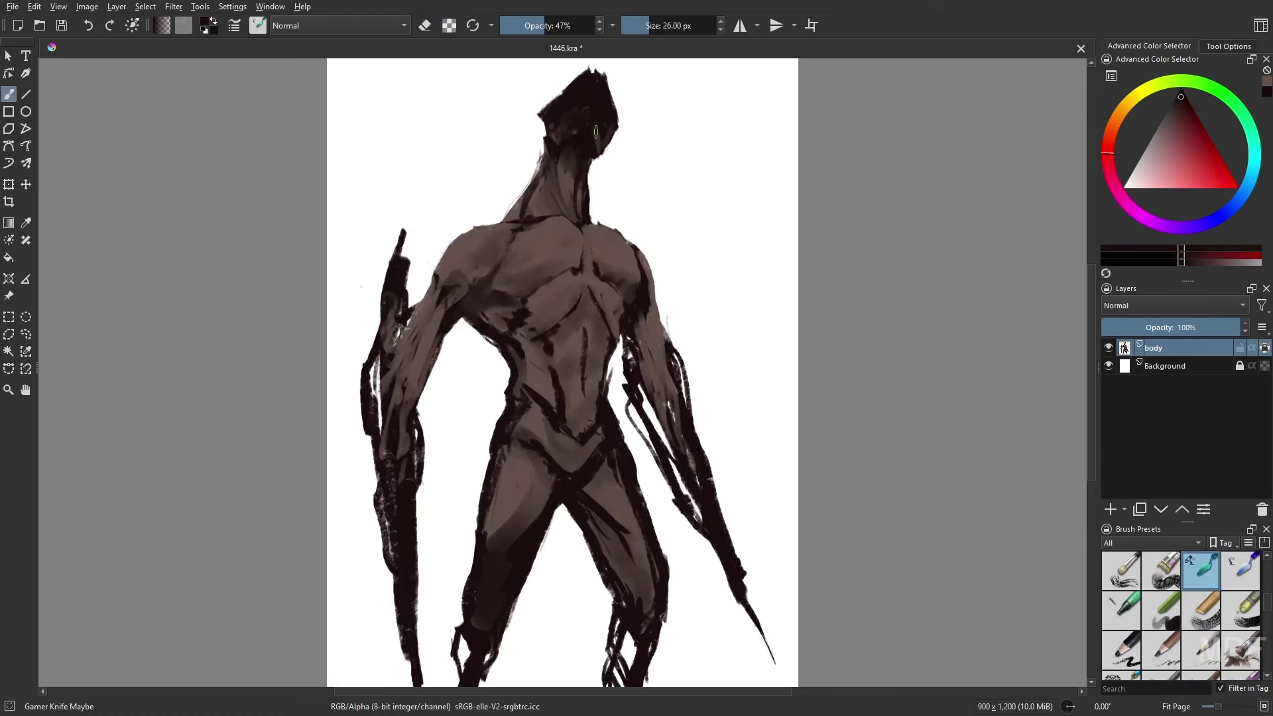
key("bracketleft")
key("bracketleft")
key("bracketleft")
key("bracketleft")
right_click(679, 197)
left_click(679, 260)
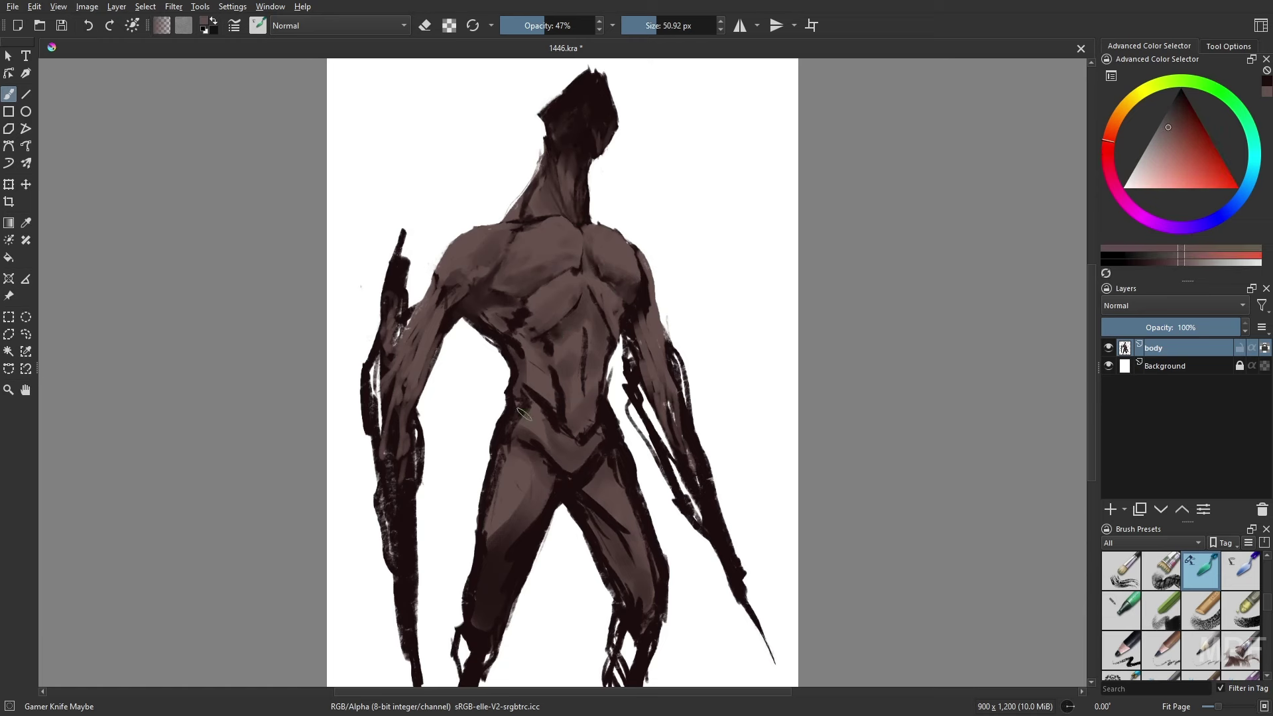
- Blend brown over the waist, hip crease and dark abdomen lines with the brush at 25.35 px and 47% opacity
mouse_move(515, 419)
left_mouse_down()
mouse_move(543, 405)
mouse_move(517, 346)
left_mouse_up()
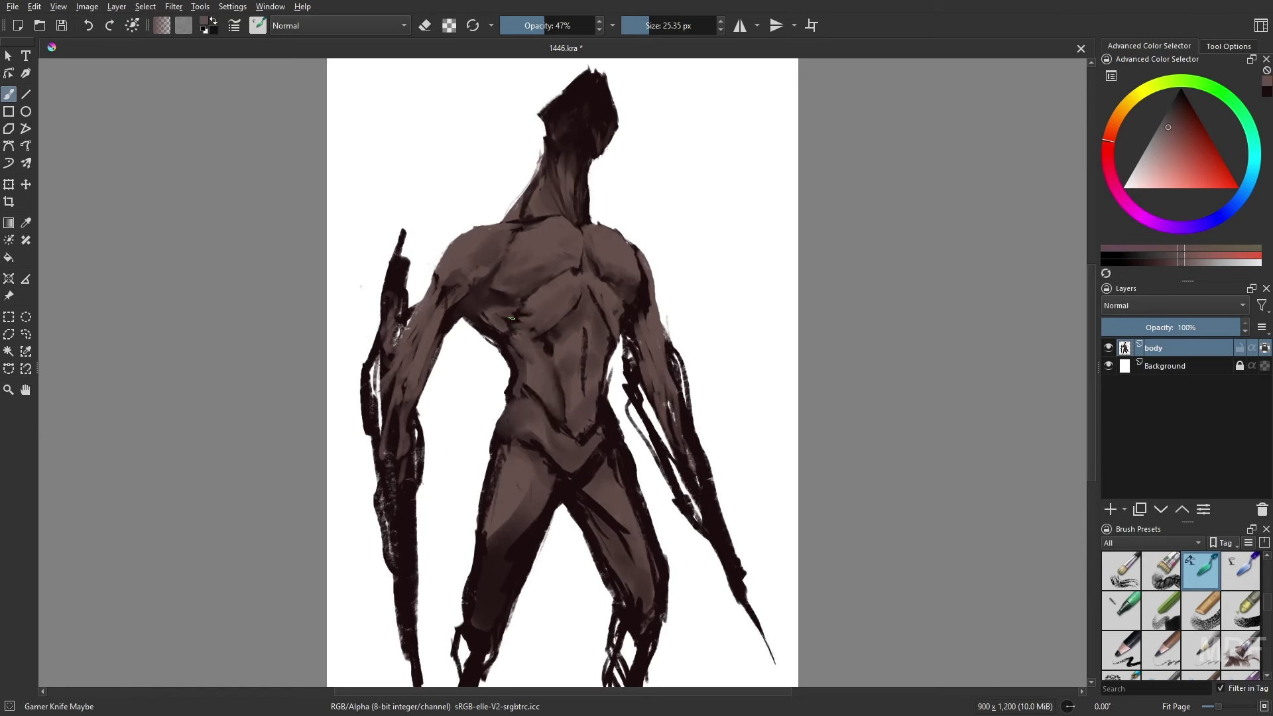
key("m")
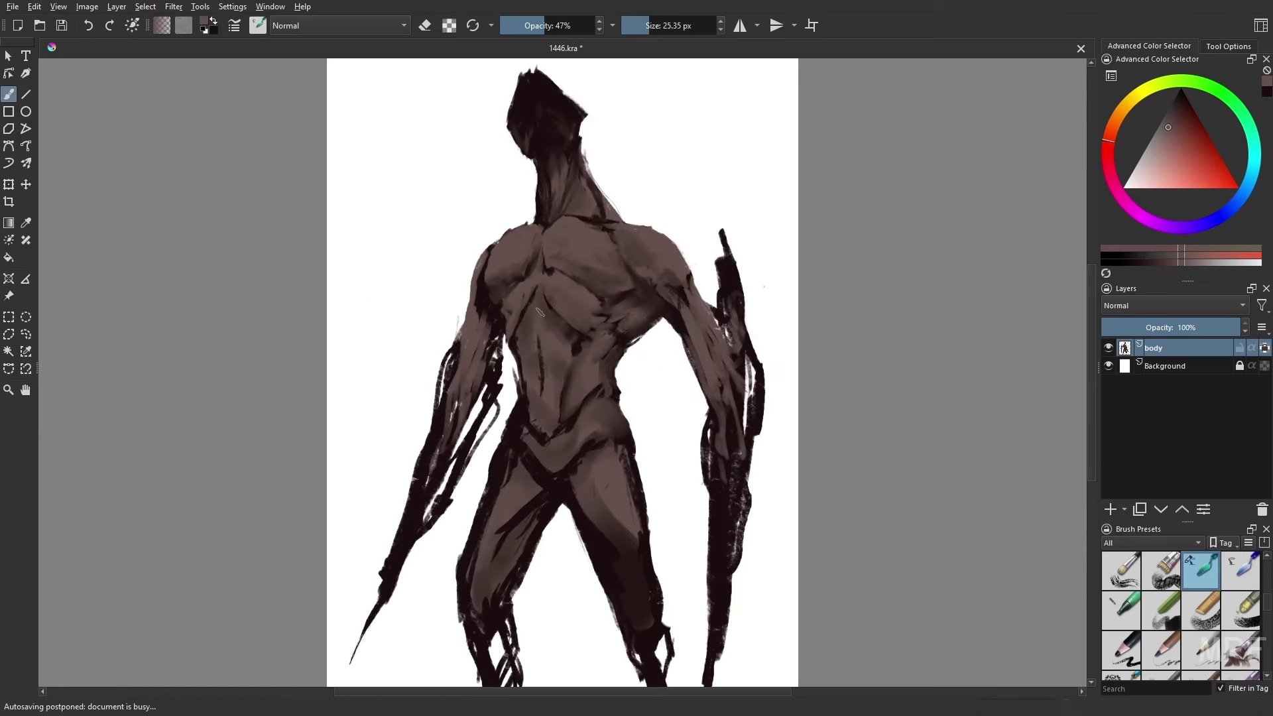
left_click_drag(540, 338, 543, 398)
right_click(555, 467)
left_click(483, 491)
right_click(489, 492)
left_click(424, 516)
right_click(652, 480)
left_click(613, 412)
left_click_drag(599, 359, 598, 383)
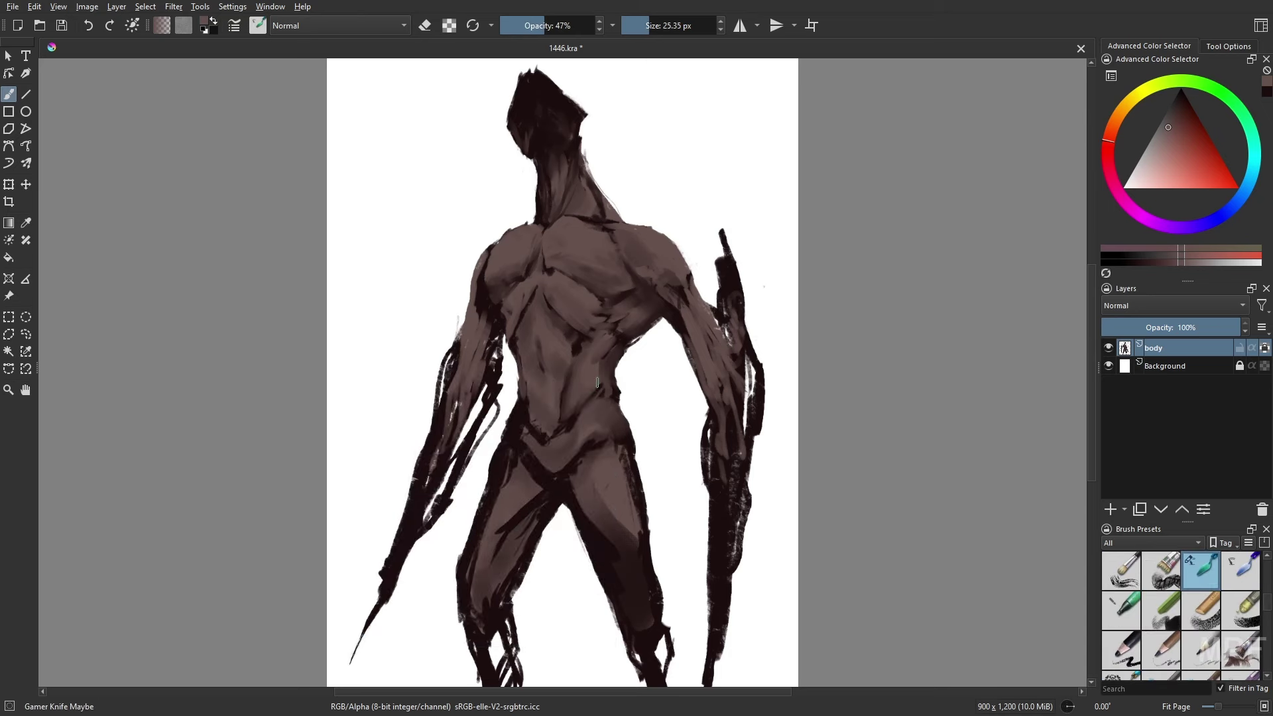
- Cover the dark outer edge of the thigh and lower leg on the broad blade arm's side with brown, using an enlarged brush
left_click_drag(625, 456, 641, 530)
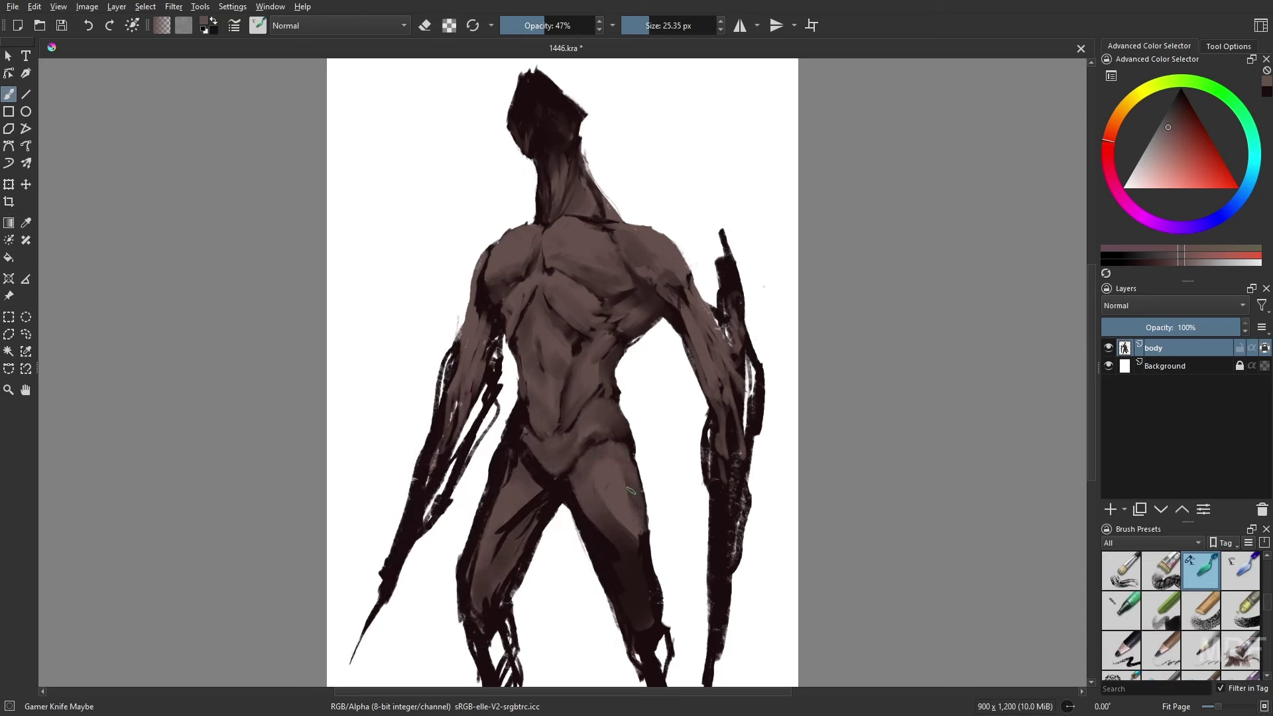
key("bracketright")
key("bracketright")
key("bracketright")
key("bracketright")
key("bracketright")
key("bracketright")
key("m")
mouse_move(523, 511)
left_mouse_down()
mouse_move(496, 556)
mouse_move(507, 586)
mouse_move(489, 633)
left_mouse_up()
- Paint brown over the ribcage lines, both thighs and the thinner blade arm
left_click_drag(544, 331, 570, 286)
left_click_drag(573, 292, 583, 309)
mouse_move(603, 429)
left_mouse_down()
mouse_move(633, 372)
mouse_move(666, 467)
mouse_move(647, 481)
mouse_move(687, 564)
left_mouse_up()
left_click_drag(550, 471, 510, 566)
left_click_drag(547, 604, 542, 651)
left_click_drag(701, 417, 747, 545)
left_click_drag(707, 463, 753, 564)
- Paint brown streaks over the neck and head with the brush reduced to 16 px
key("bracketleft")
key("bracketleft")
key("bracketleft")
key("bracketleft")
key("bracketleft")
key("bracketleft")
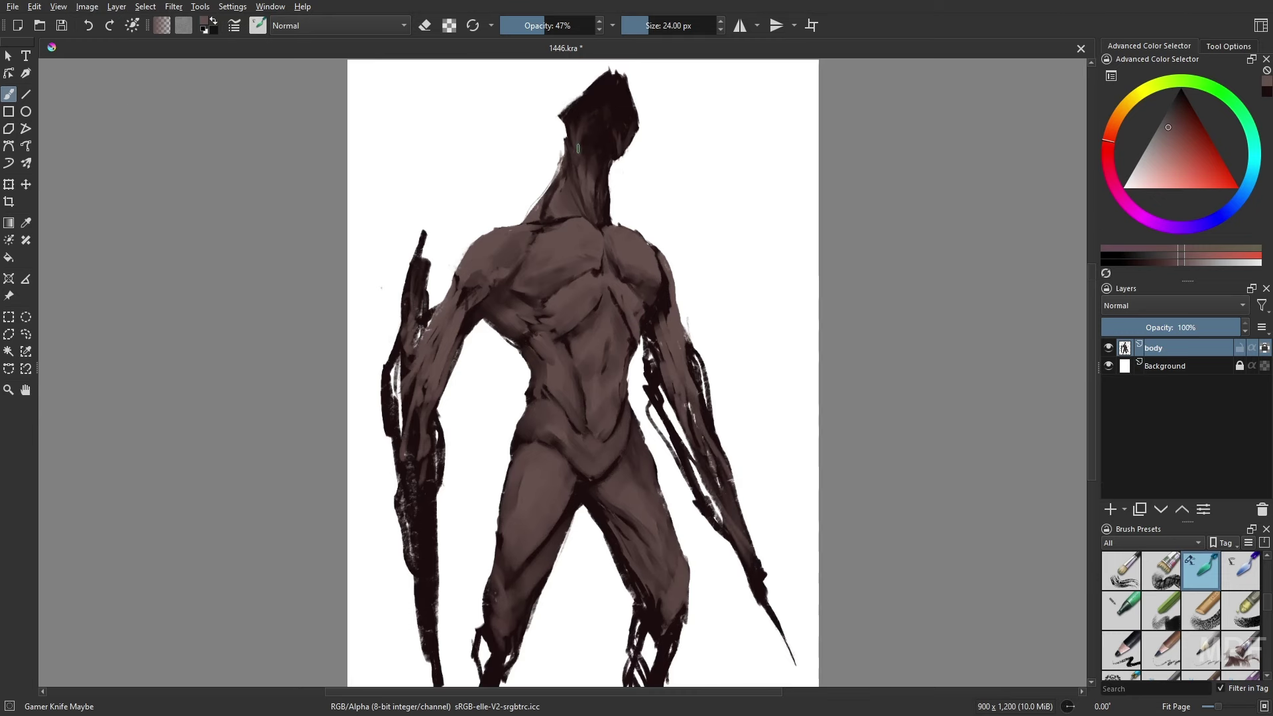
key("bracketleft")
key("bracketleft")
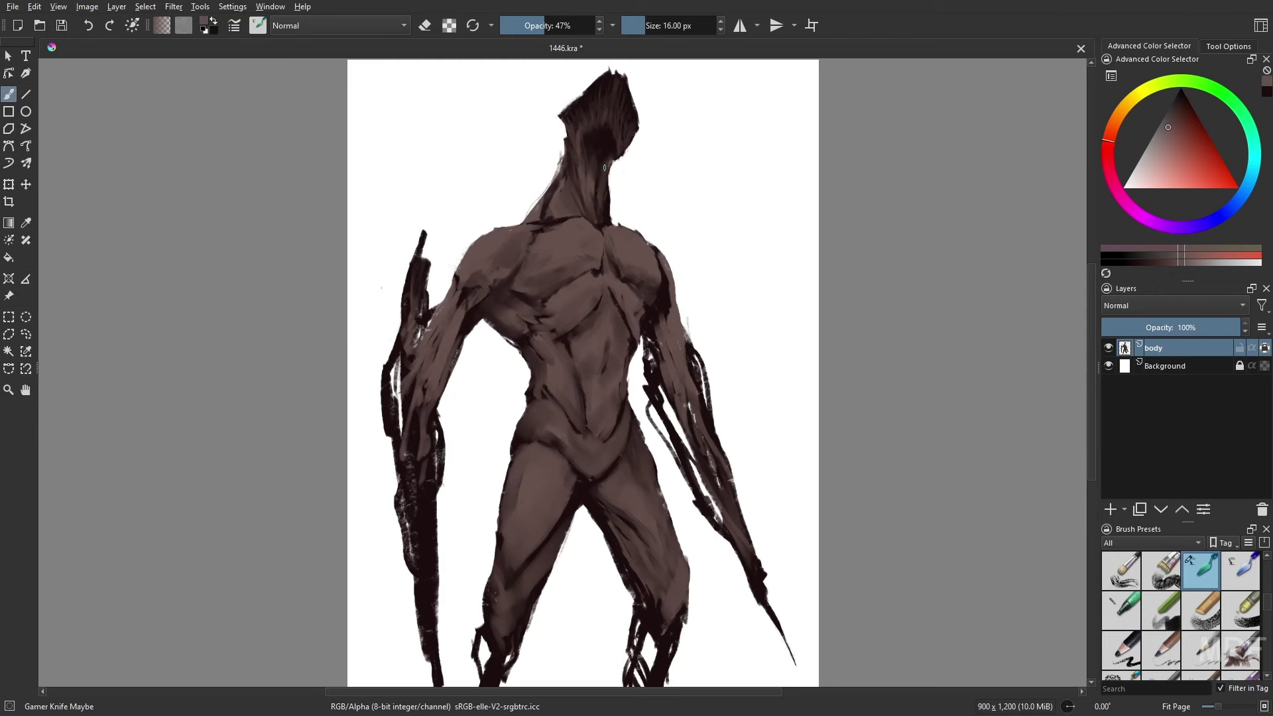
- Unlock the body layer's transparency and refine the jaw and face with brown strokes at 84% opacity, reducing the brush to 12 px
left_click(1260, 346)
left_click(579, 25)
left_click_drag(621, 151, 609, 173)
key("bracketleft")
left_click_drag(609, 97, 608, 118)
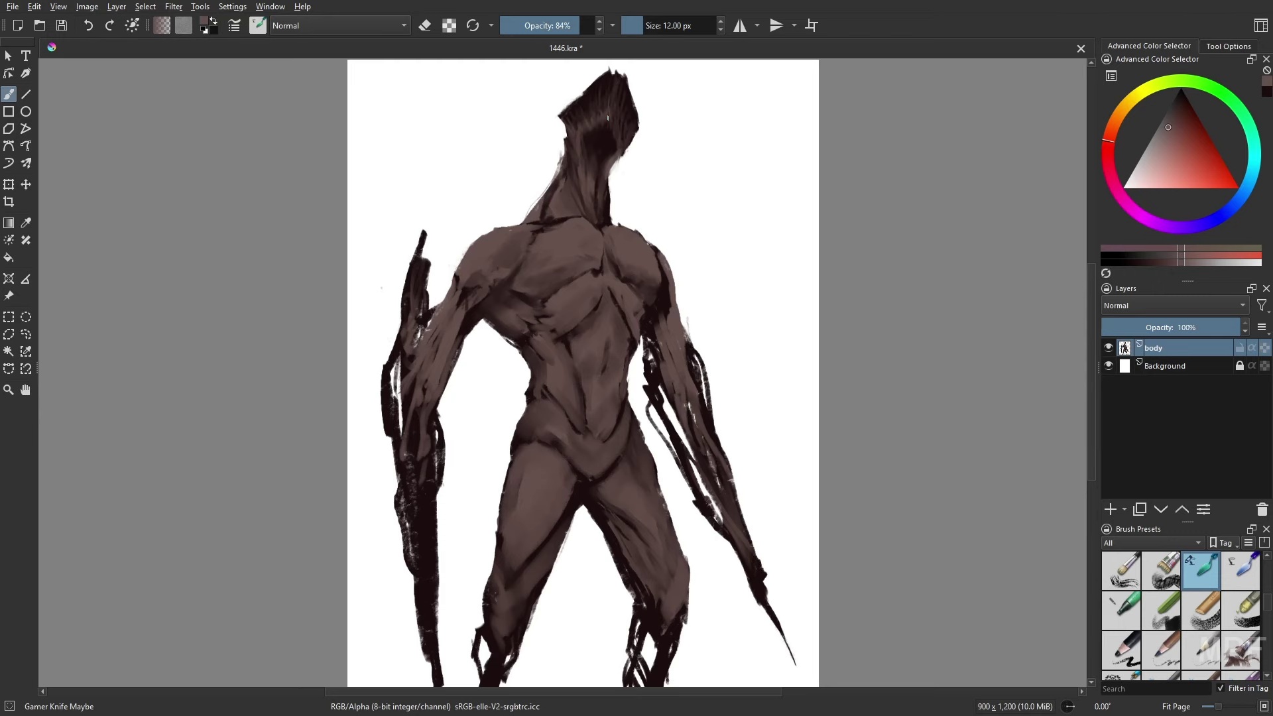
- Paint brown streaks along the lower part of the broad blade arm
key("m")
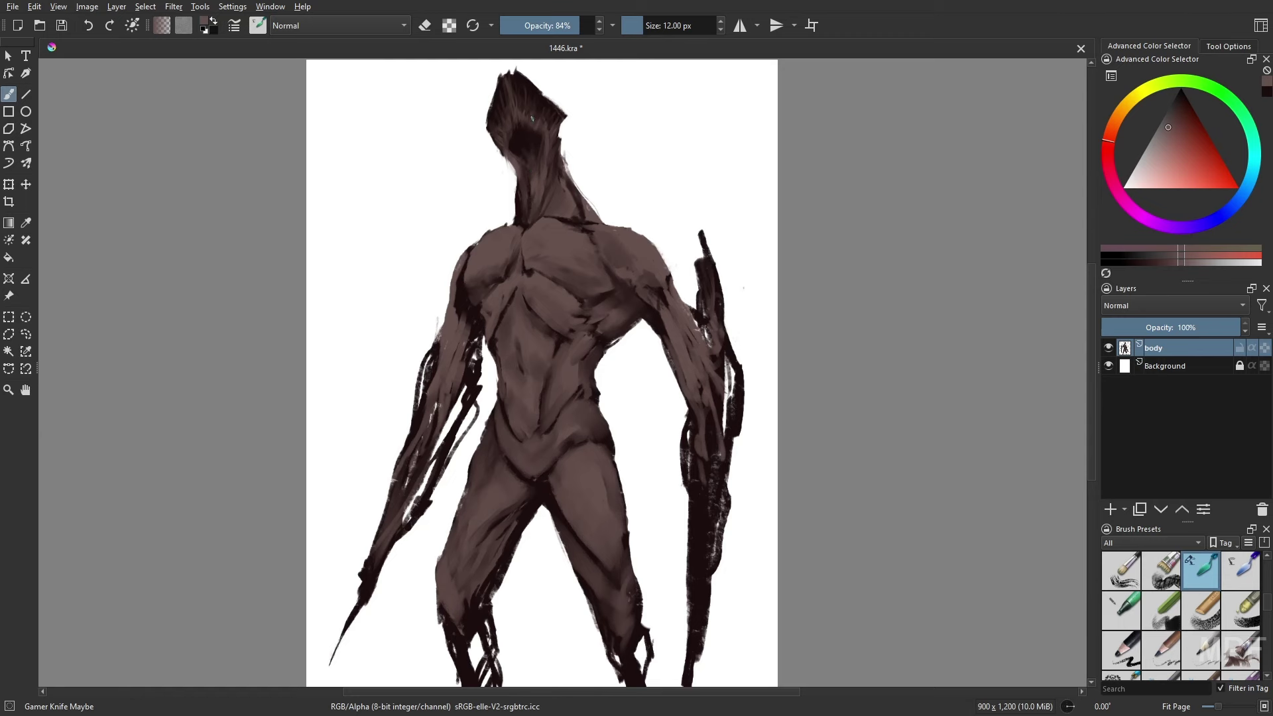
key("slash")
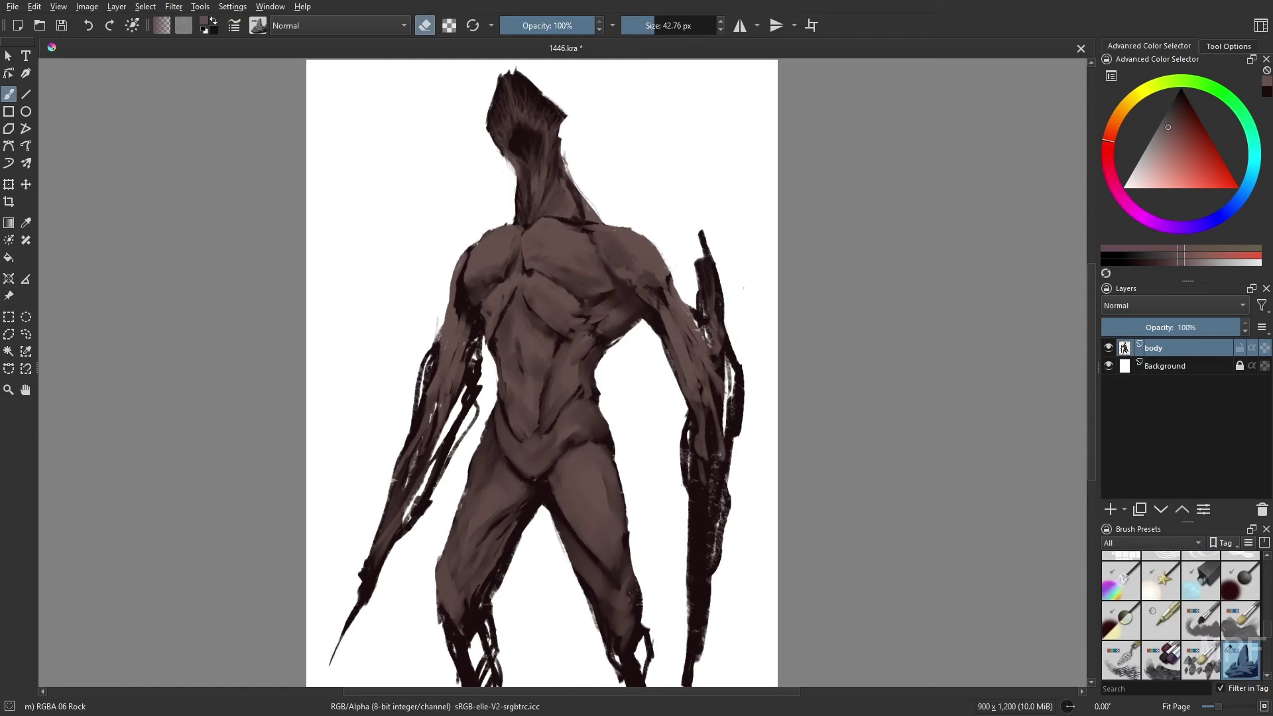
key("slash")
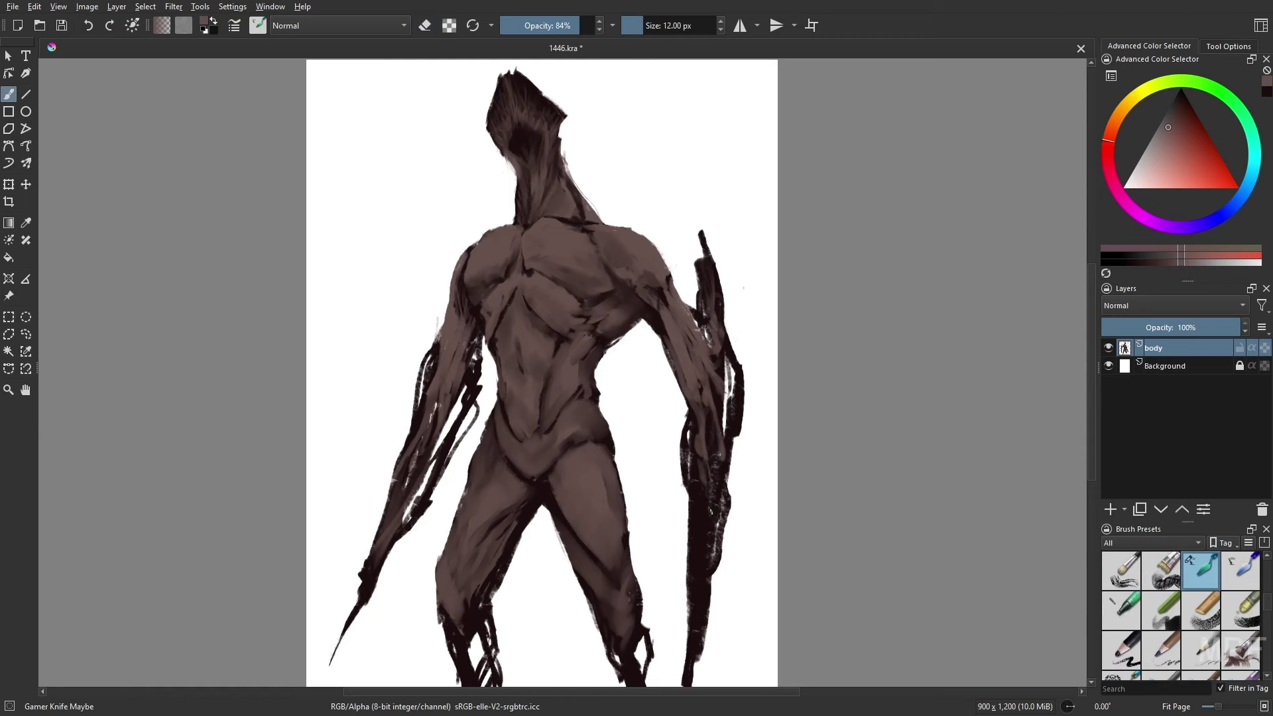
left_click_drag(711, 511, 693, 589)
key("m")
- Soften the dark patch on the face using low-opacity dark and sampled brown strokes
right_click(664, 287)
left_click(656, 233)
left_click(526, 26)
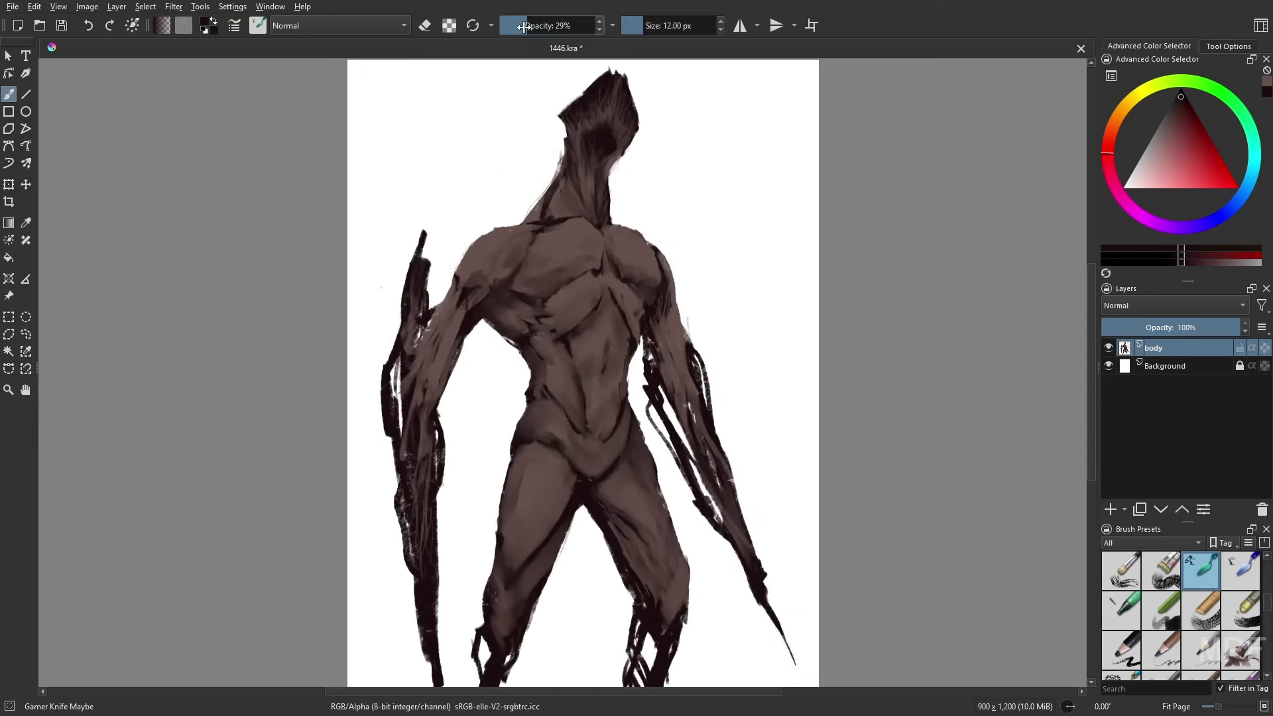
left_click(539, 216, "ctrl")
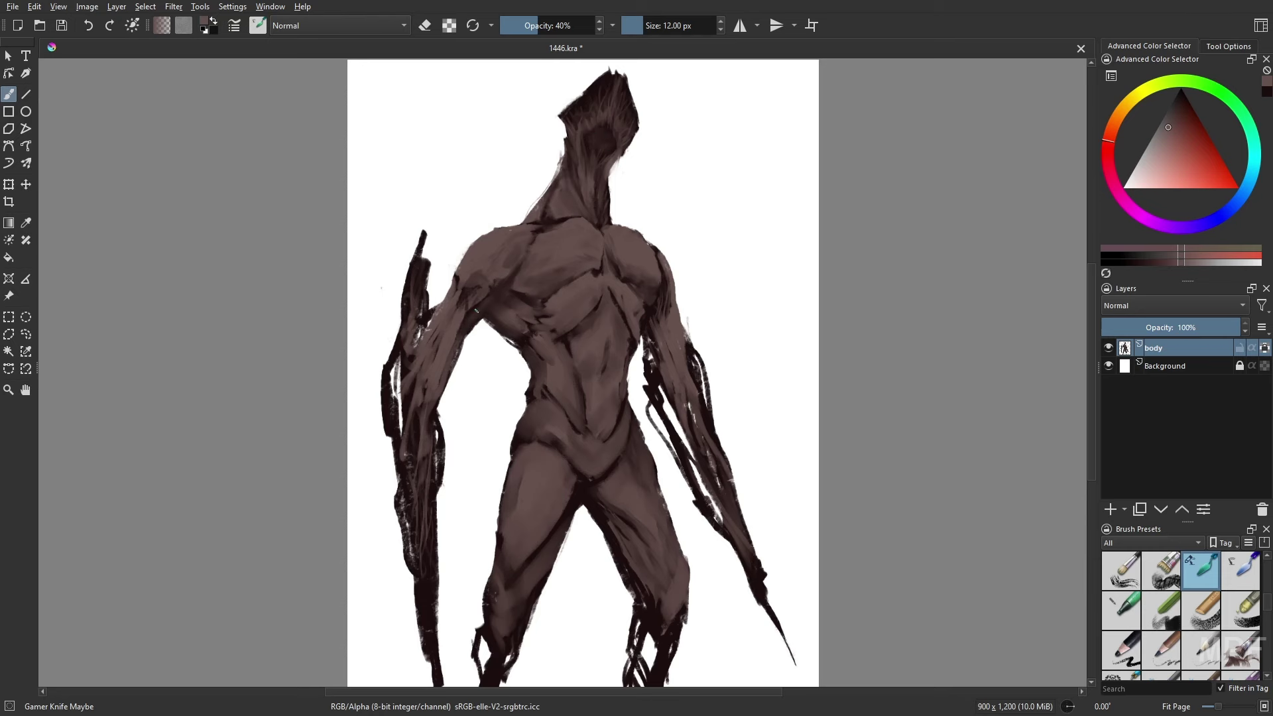
- Refine the abdomen and chest muscle shading with the brush at 15 px and 49% opacity
key("bracketright")
key("bracketright")
key("bracketright")
right_click(590, 339)
left_click(606, 352)
key("i")
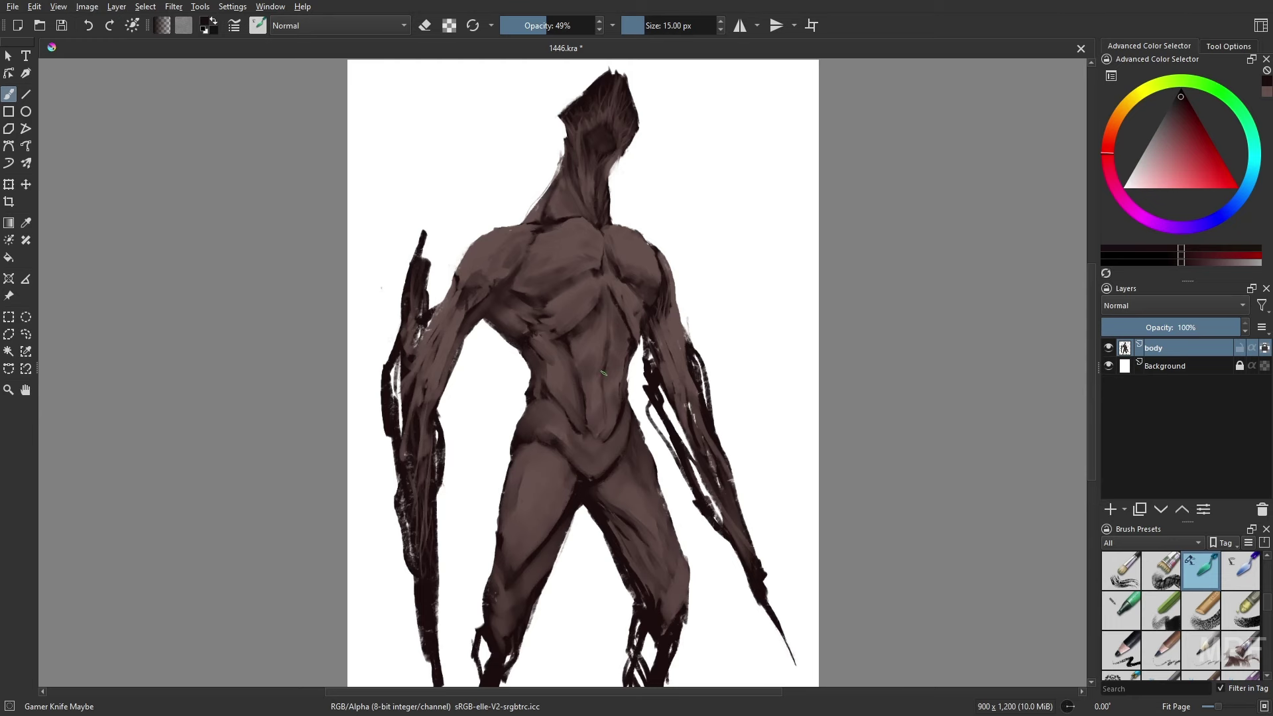
- Smooth the groin crease and hip shading with the brush at 35.51 px and 37% opacity
key("m")
left_click_drag(617, 494, 605, 409)
right_click(633, 456)
left_click(640, 430)
left_click(653, 27)
left_click(535, 28)
left_click_drag(581, 462, 602, 487)
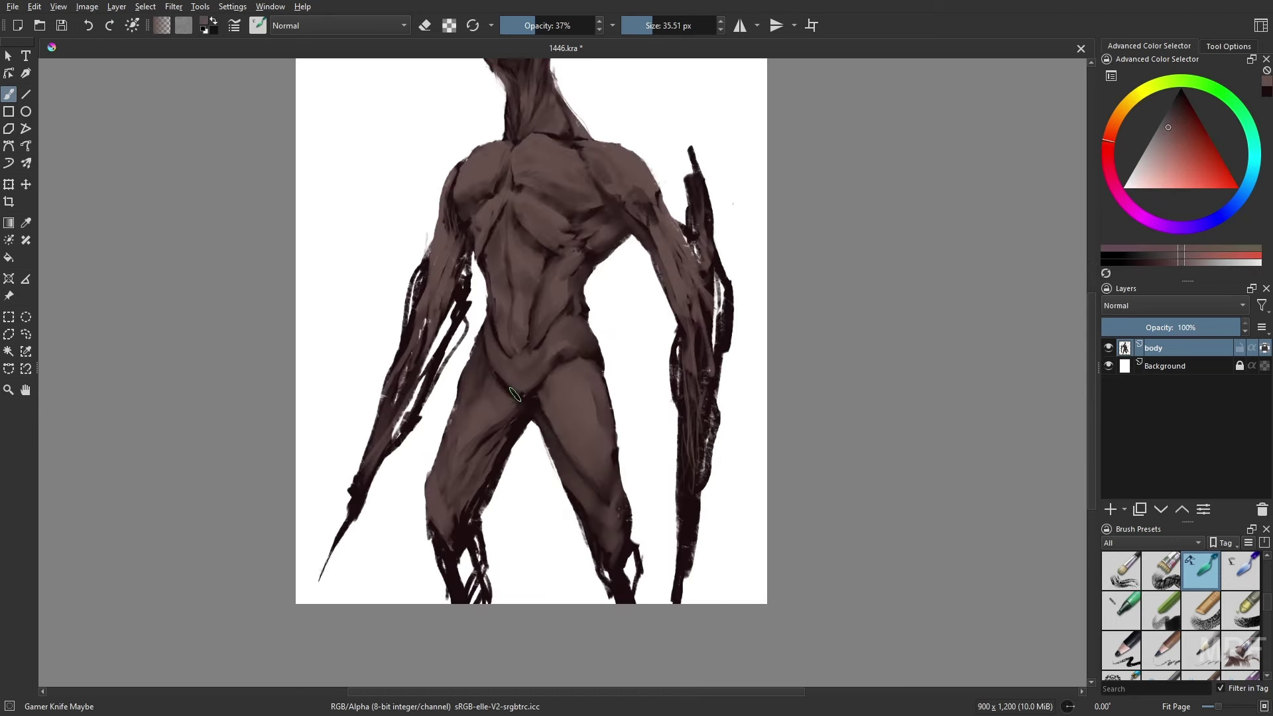
key("d")
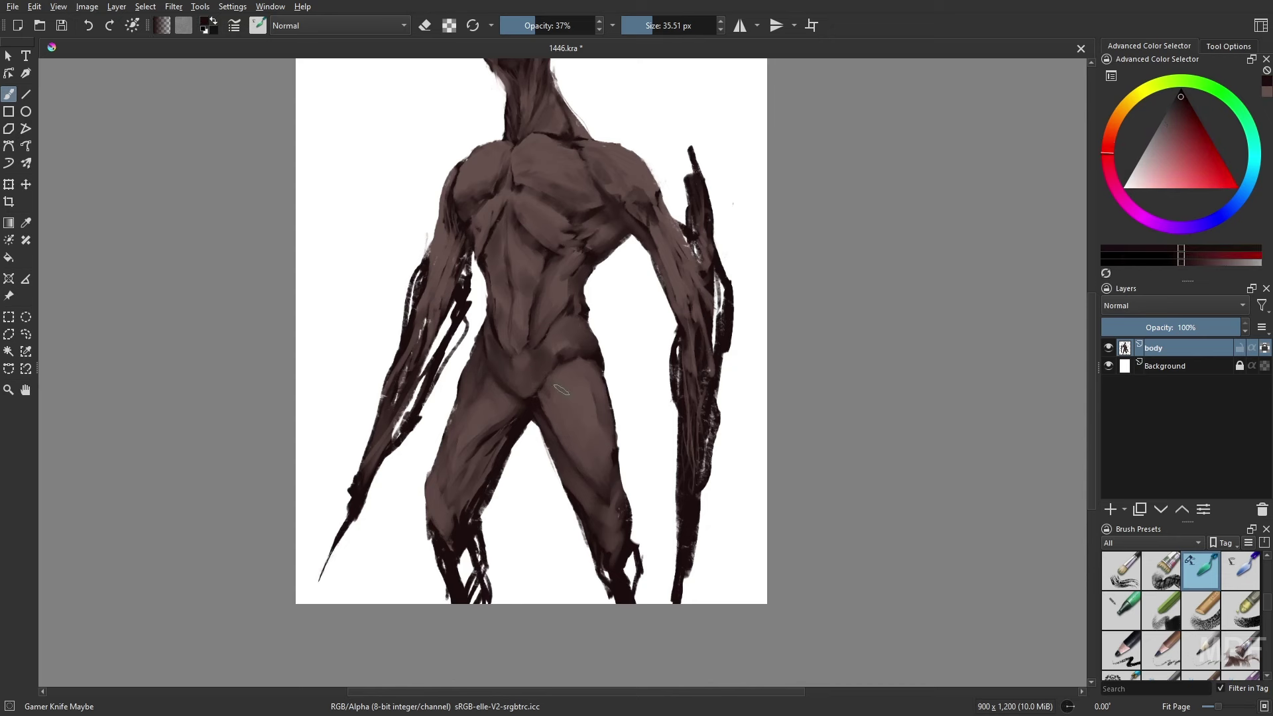
left_click(562, 390, "ctrl")
- Blend brown over the knee and lower leg, reducing the brush to 22 px
key("m")
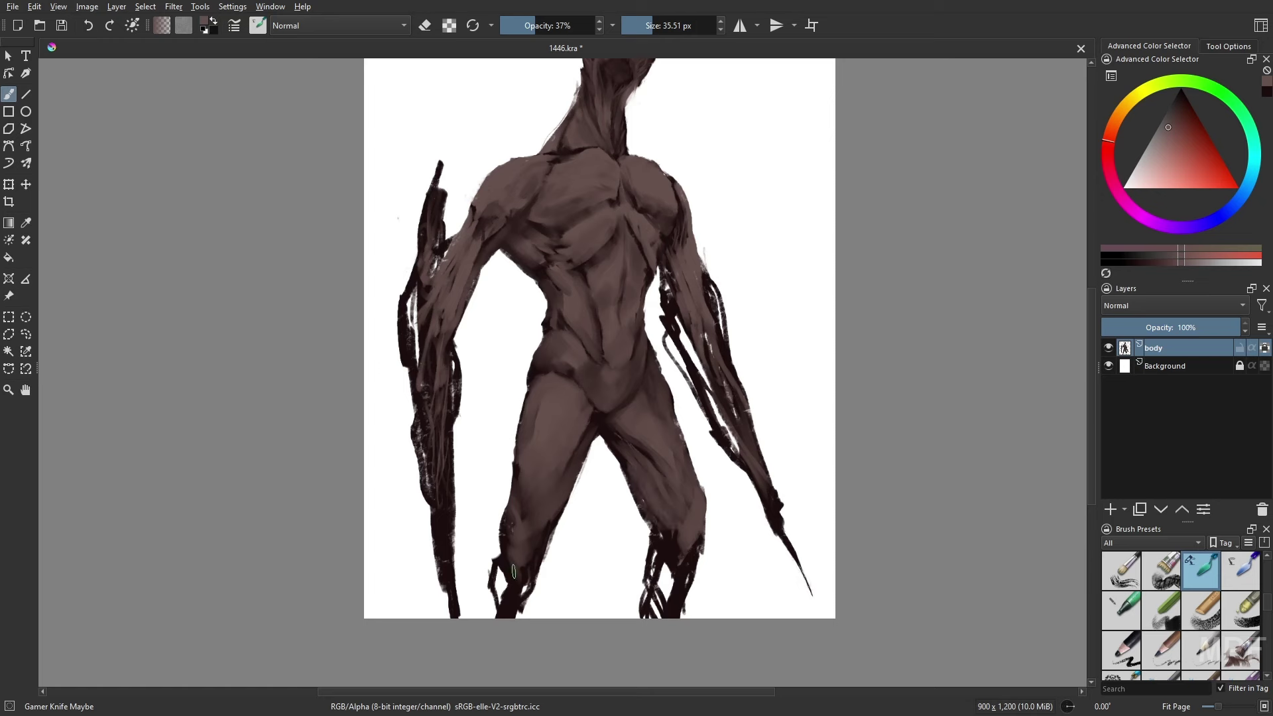
key("bracketleft")
key("bracketleft")
key("bracketleft")
key("bracketleft")
key("bracketleft")
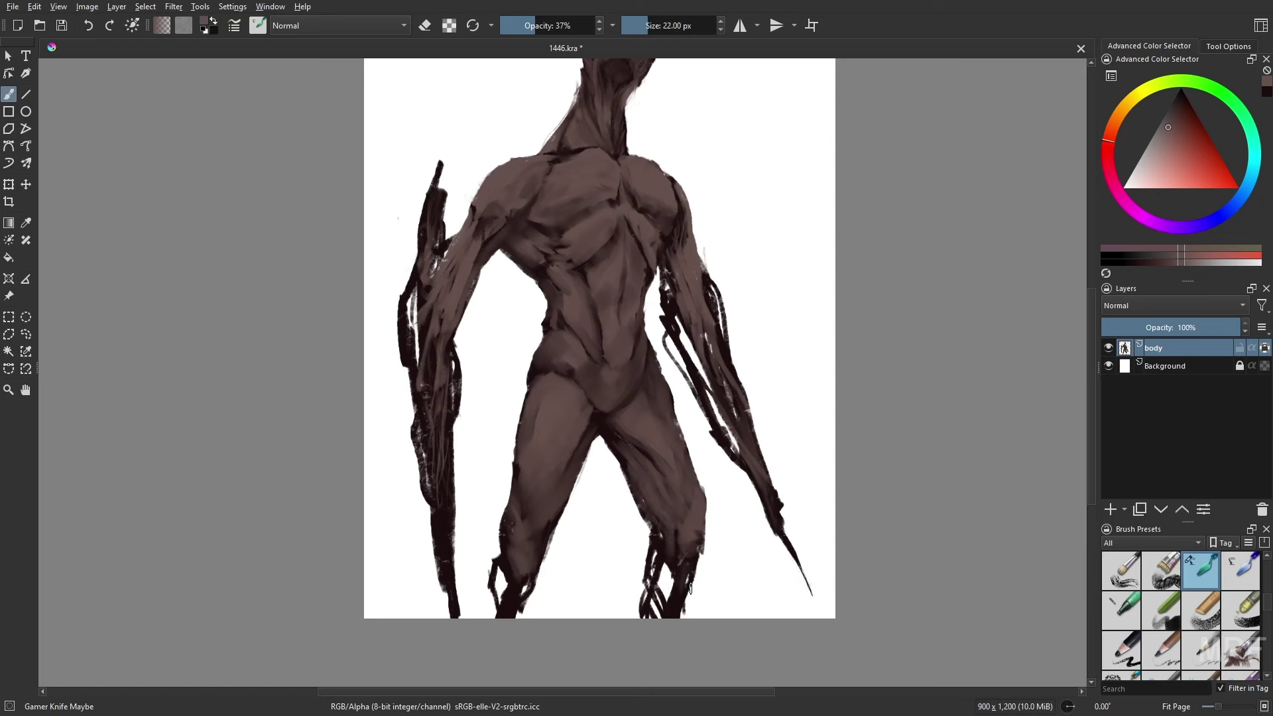
- Fill the gaps along the broad blade arm with dark strokes at 20 px and 72% opacity
key("d")
key("o")
key("o")
key("bracketleft")
key("bracketleft")
key("bracketleft")
key("bracketleft")
key("bracketleft")
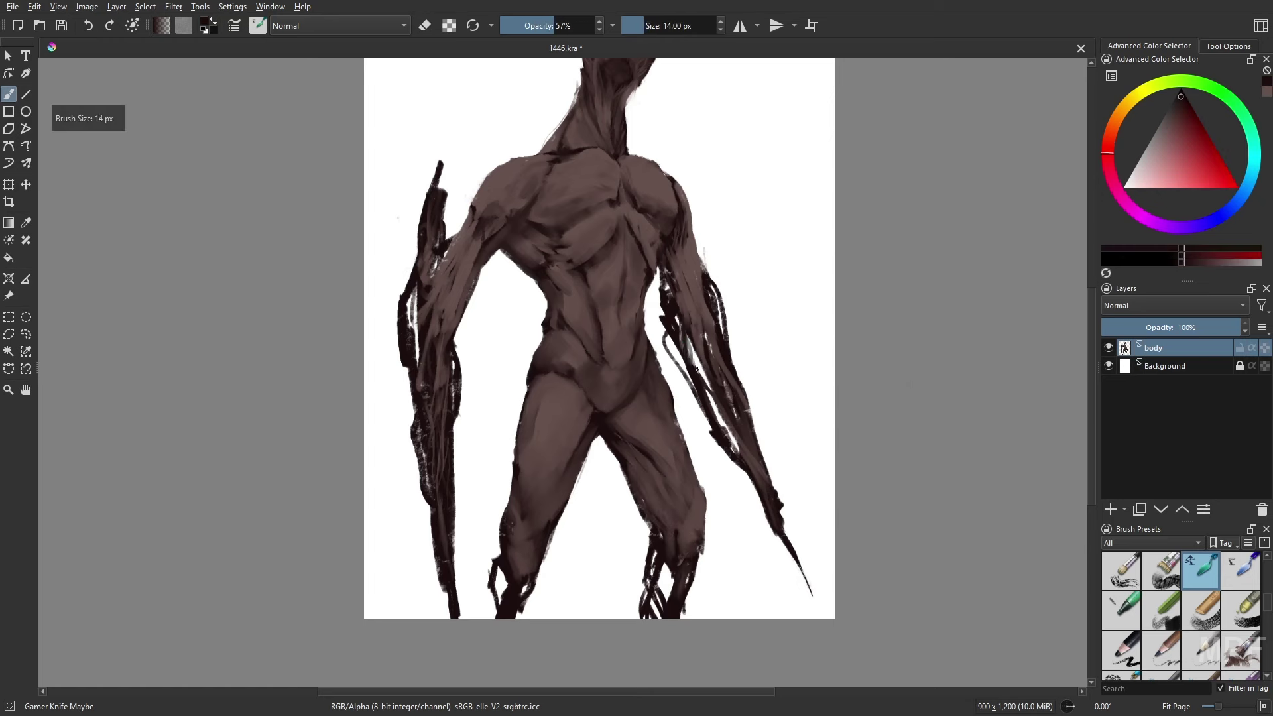
key("o")
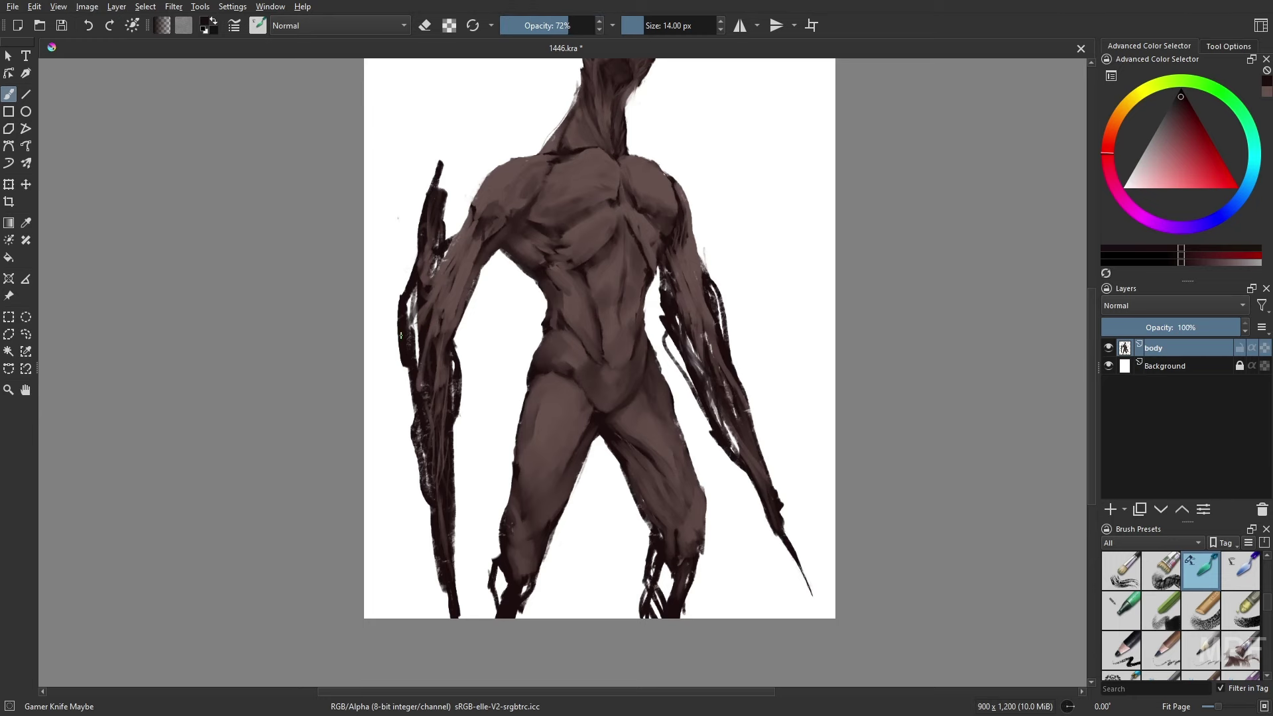
key("bracketright")
key("bracketright")
key("bracketright")
key("bracketright")
left_click_drag(409, 302, 421, 434)
left_click_drag(453, 360, 455, 399)
left_click_drag(414, 291, 412, 317)
left_click_drag(405, 365, 424, 451)
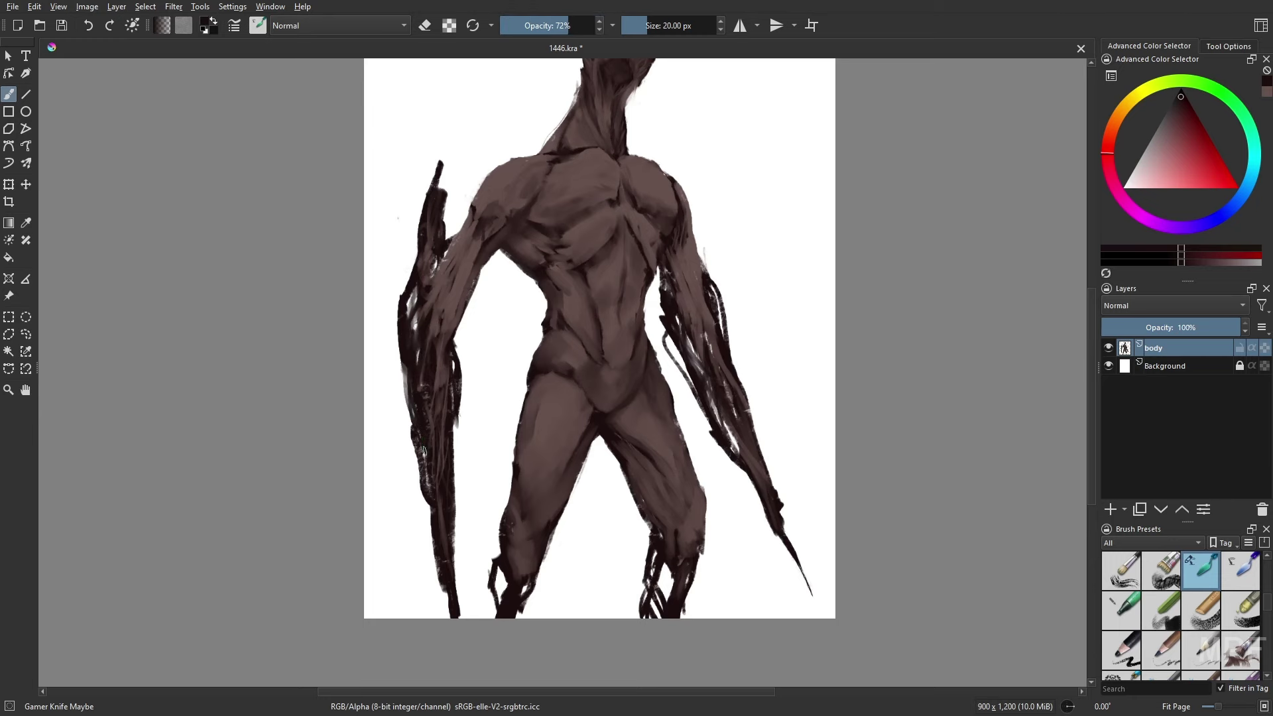
- Redraw the pointed tip of the slim blade arm using the m) RGBA 06 Rock brush
key("slash")
key("m")
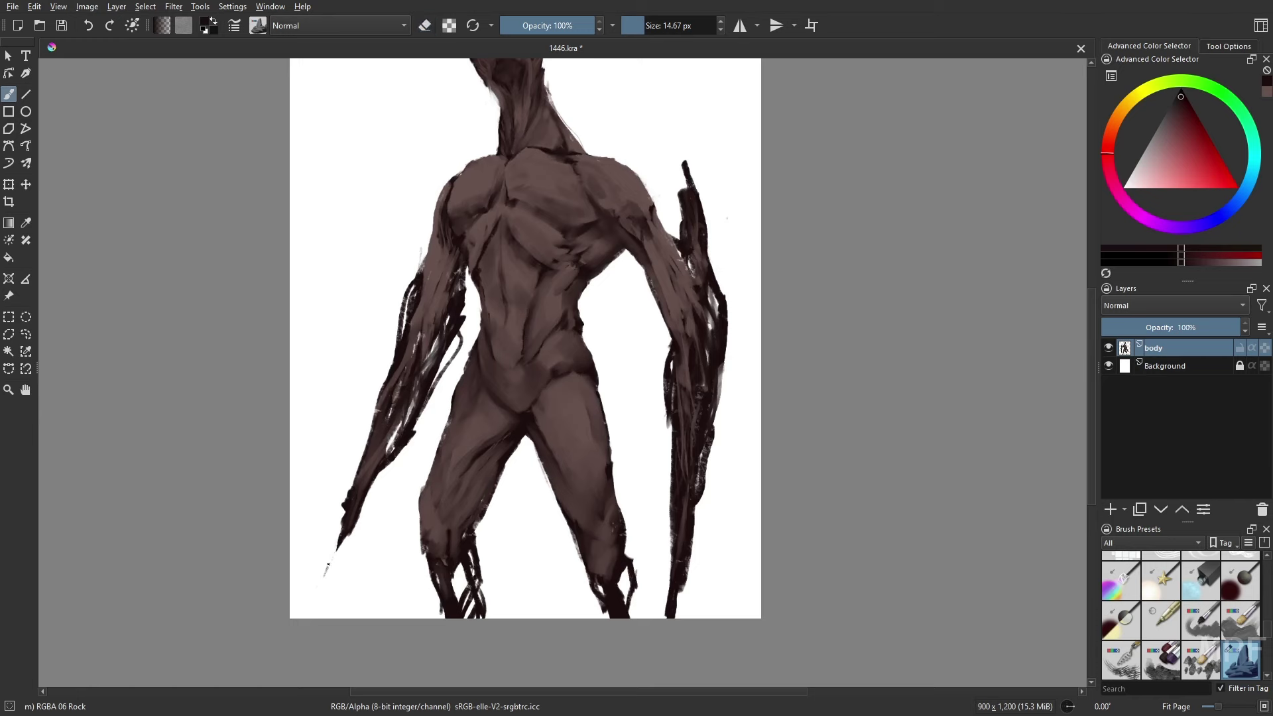
key("e")
left_click_drag(342, 555, 319, 593)
- Fill the gaps along the edges of the slim blade arm with dark strokes
key("slash")
key("bracketleft")
mouse_move(400, 423)
left_mouse_down()
mouse_move(387, 463)
mouse_move(386, 452)
left_mouse_up()
left_click_drag(621, 303, 598, 360)
- Lock the body layer's alpha and darken the ribs and flank with the brush at 26 px and 72% opacity
left_click(1266, 348)
key("bracketright")
key("bracketright")
key("bracketright")
key("bracketright")
mouse_move(559, 294)
left_mouse_down()
mouse_move(589, 288)
mouse_move(587, 306)
left_mouse_up()
left_click_drag(593, 303, 575, 323)
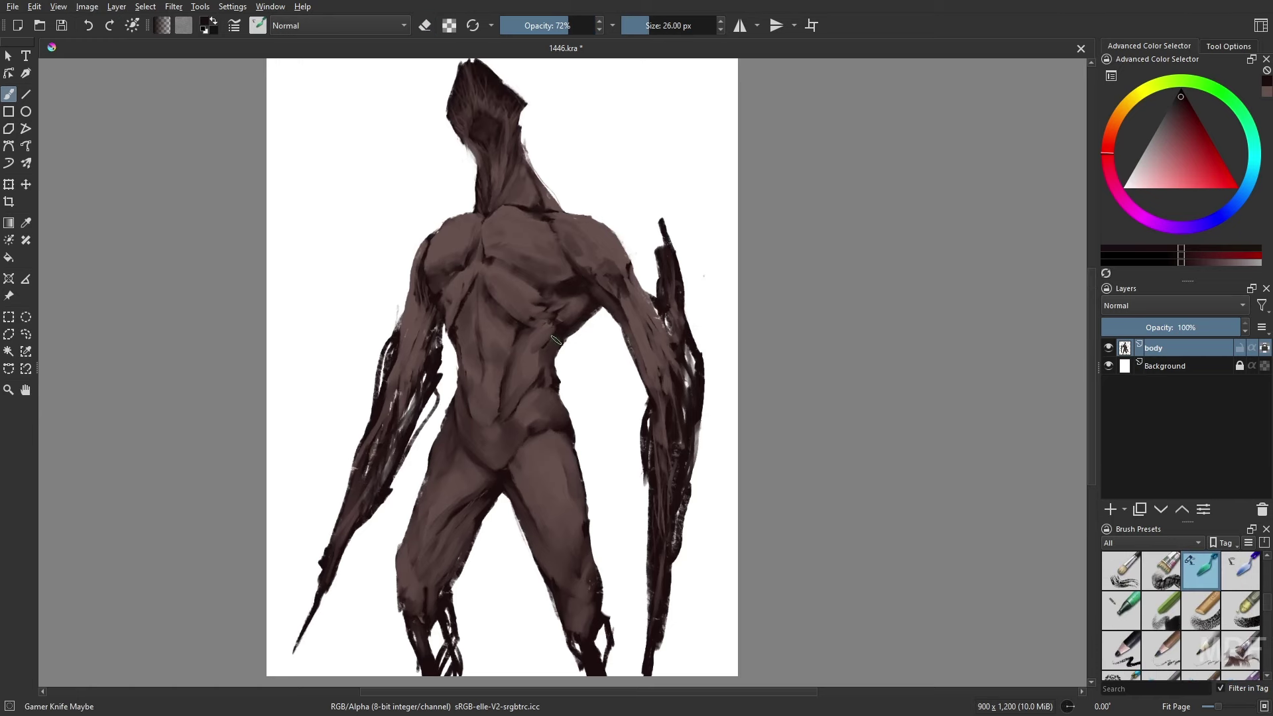
- Refine the abdomen and chest shading with sampled brown and dark tones at 48% opacity
key("m")
right_click(653, 319)
left_click(617, 323, "ctrl")
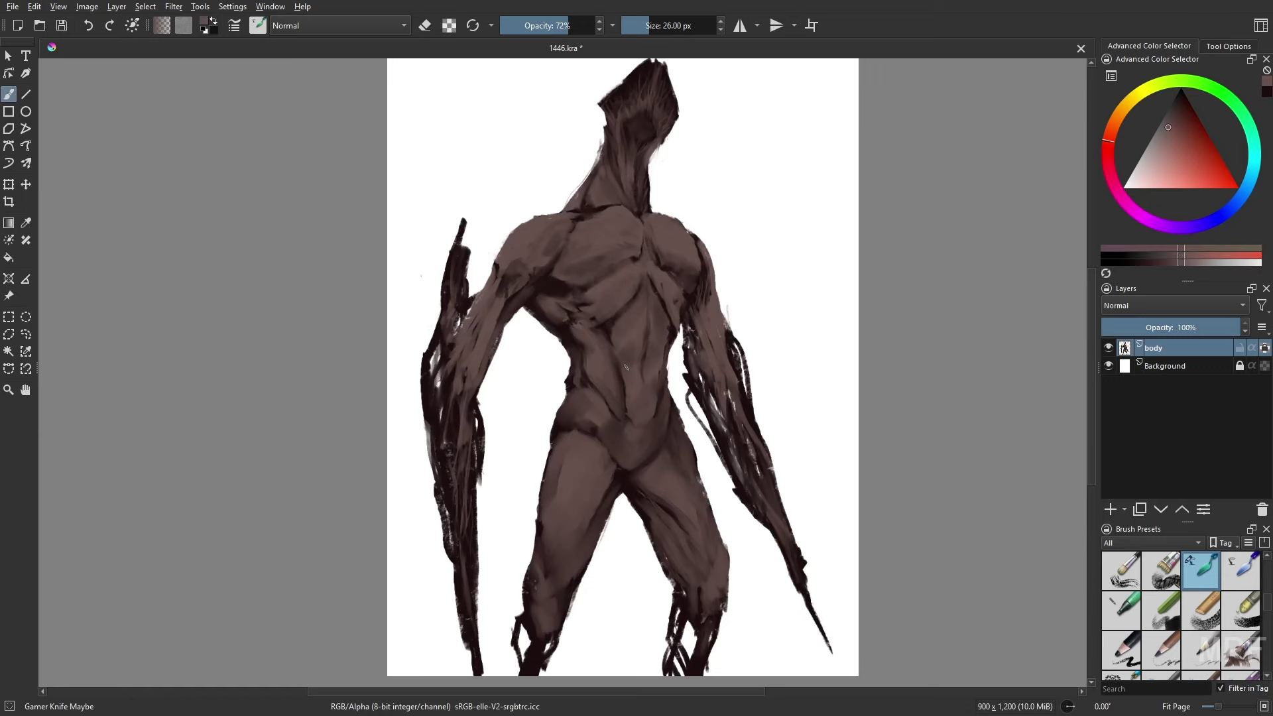
right_click(676, 403)
left_click(545, 25)
right_click(641, 355)
left_click(641, 412)
left_click_drag(645, 222, 646, 248)
left_click_drag(538, 240, 539, 251)
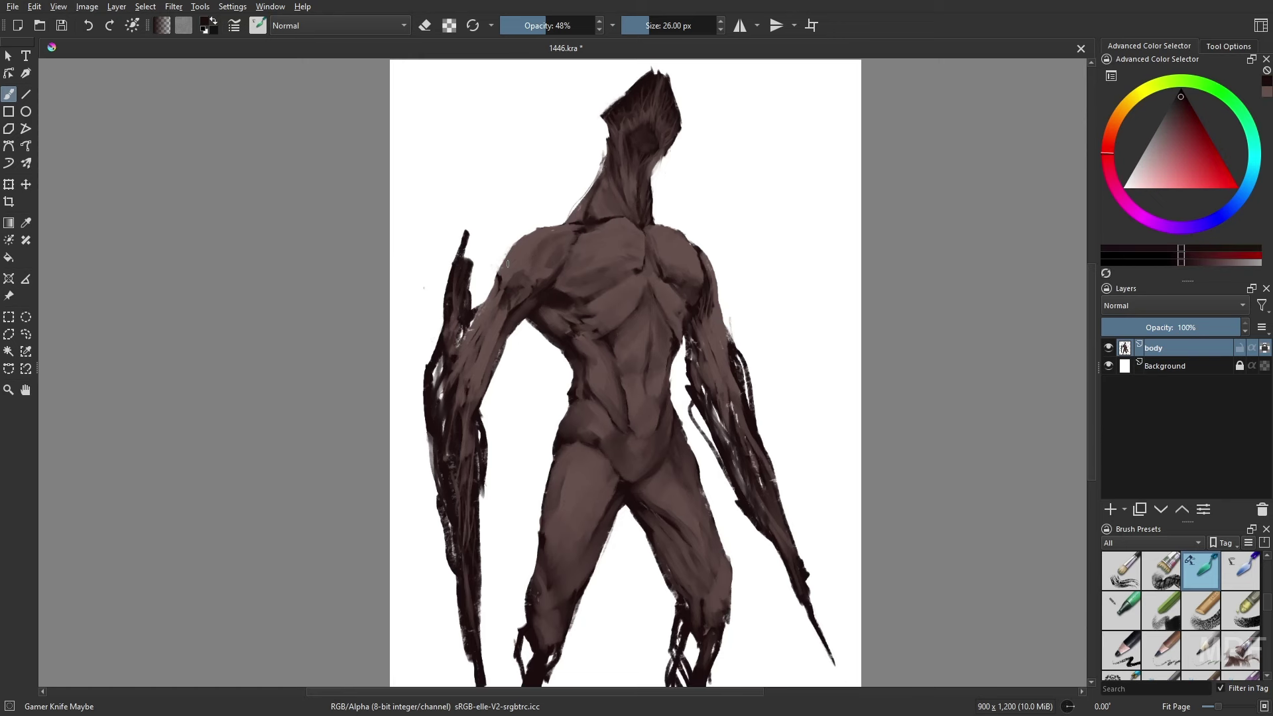
- Unlock the body layer's alpha and paint brown around the broad arm's elbow with the brush at 16 px
right_click(483, 406)
left_click(482, 350)
left_click(1265, 347)
key("bracketleft")
key("bracketleft")
key("bracketleft")
key("bracketleft")
key("bracketleft")
mouse_move(456, 346)
left_mouse_down()
mouse_move(437, 417)
mouse_move(476, 318)
left_mouse_up()
- Paint brown muscle strands down both blade arms at 74% opacity and touch up the knee
left_click(570, 25)
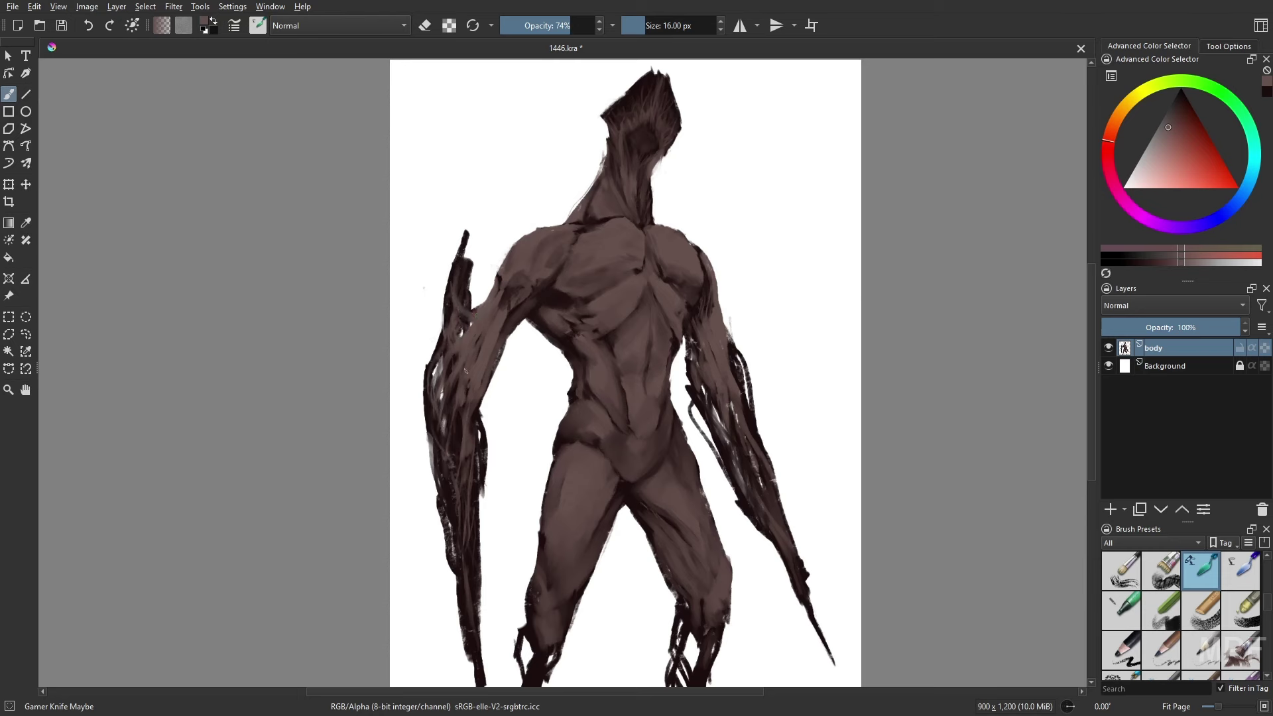
left_click_drag(758, 492, 723, 422)
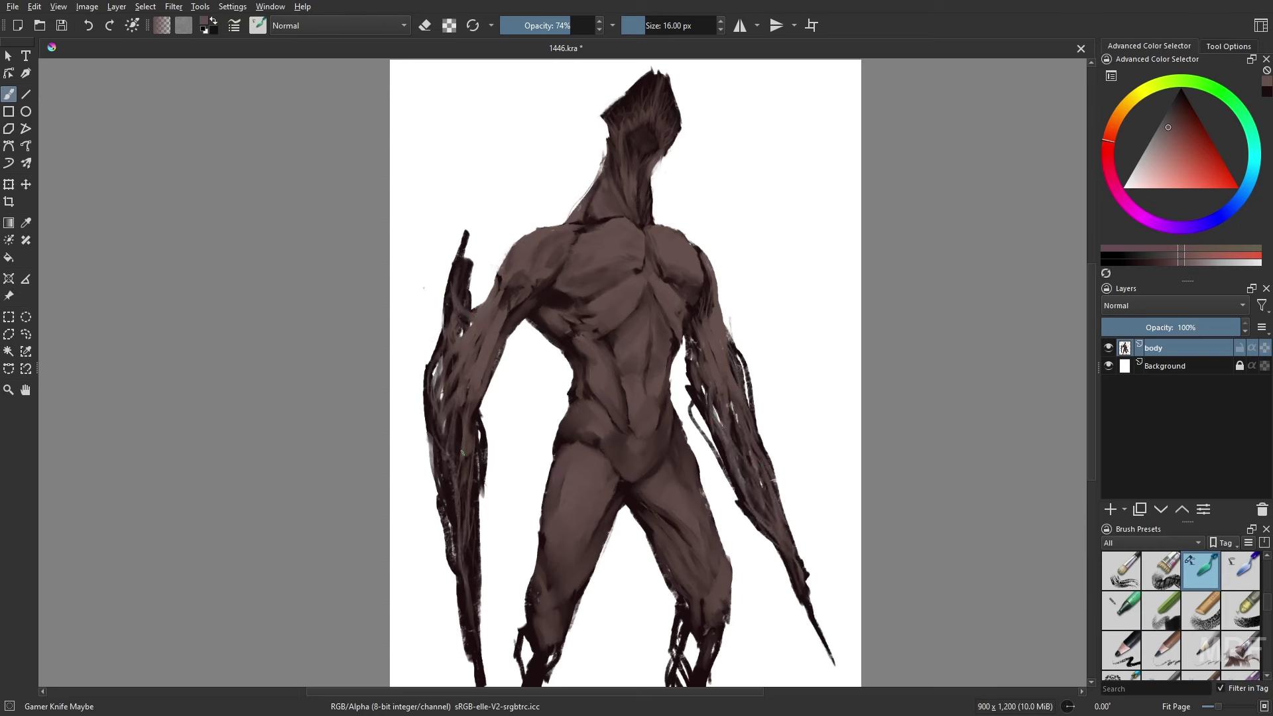
left_click_drag(443, 465, 457, 542)
left_click_drag(465, 542, 485, 667)
left_click_drag(666, 604, 659, 617)
- Highlight the broad arm's shoulder and the neck in lighter brown with the paint hopefully brush at 8% opacity, keeping the layer's alpha locked
left_click(1162, 151)
right_click(839, 289)
left_click(765, 313)
left_click(1266, 348)
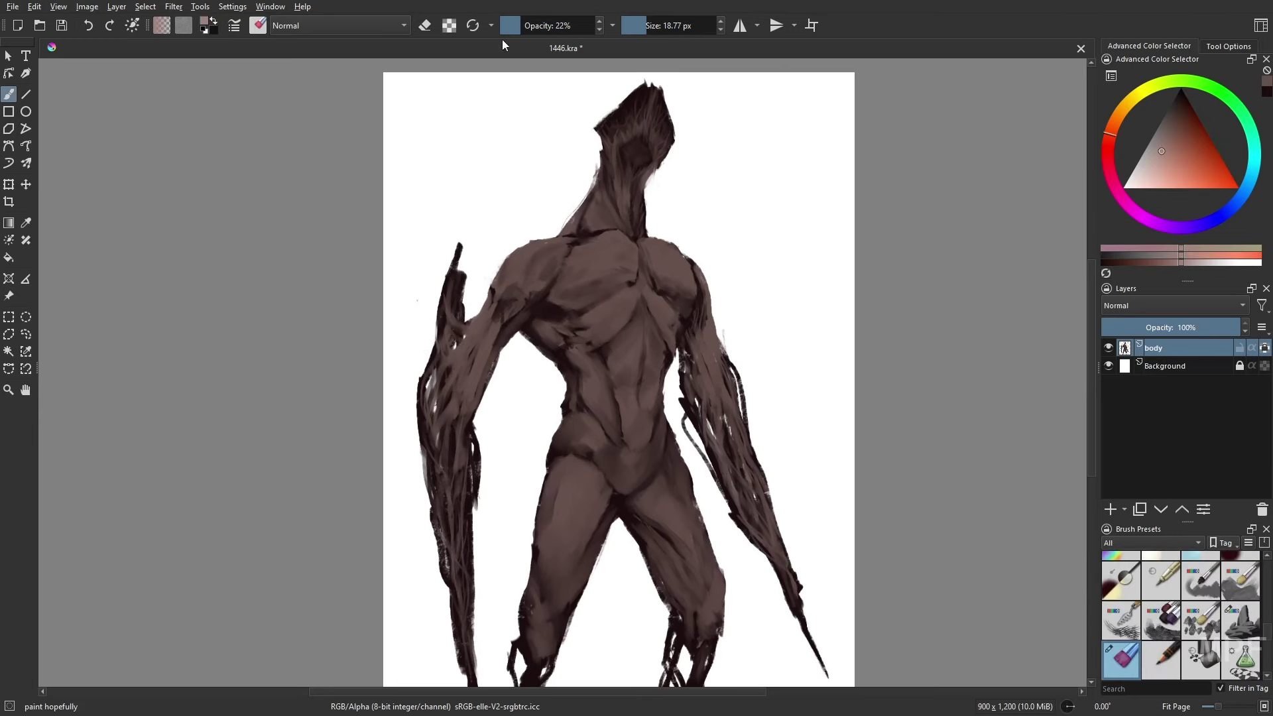
left_click(507, 26)
key("bracketright")
mouse_move(548, 240)
left_mouse_down()
mouse_move(512, 273)
mouse_move(533, 271)
left_mouse_up()
key("bracketright")
mouse_move(599, 240)
left_mouse_down()
mouse_move(622, 236)
mouse_move(594, 199)
left_mouse_up()
- Reduce the brush to 14 px and highlight the shoulder and upper strands of the slim arm
key("bracketleft")
key("bracketleft")
key("bracketleft")
key("bracketleft")
key("bracketleft")
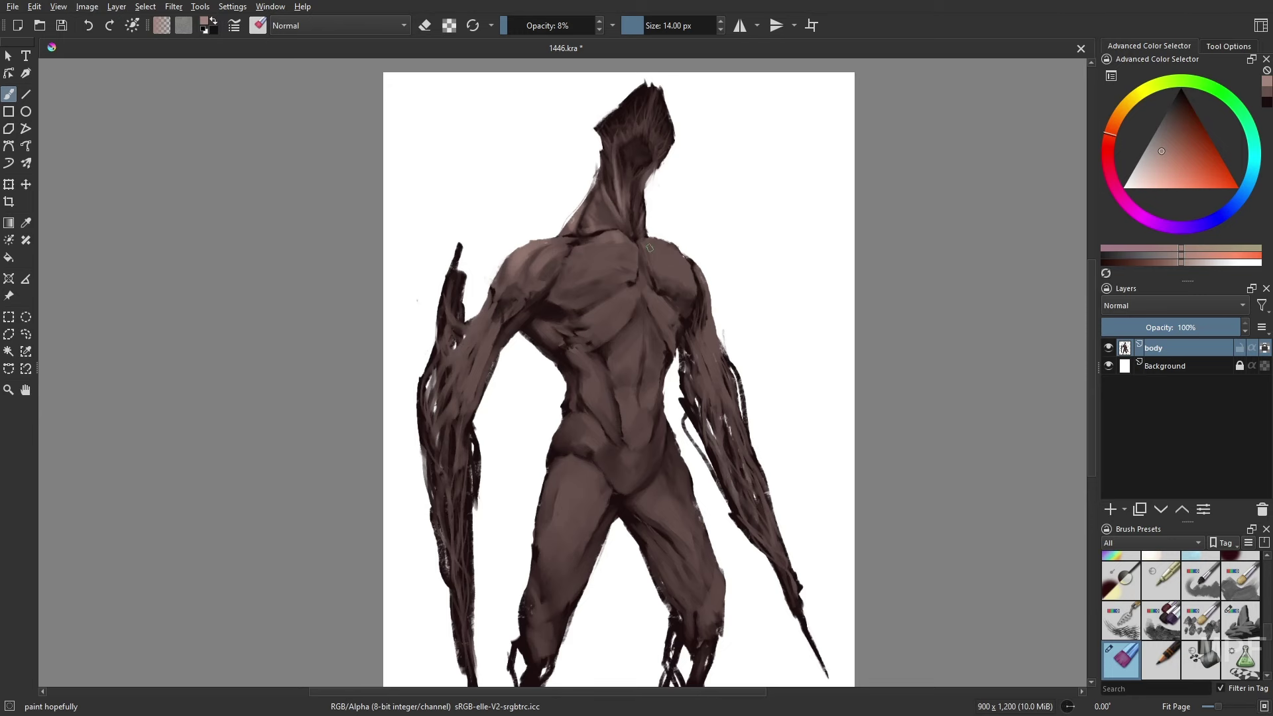
key("m")
left_click_drag(465, 246, 438, 263)
left_click_drag(435, 261, 420, 292)
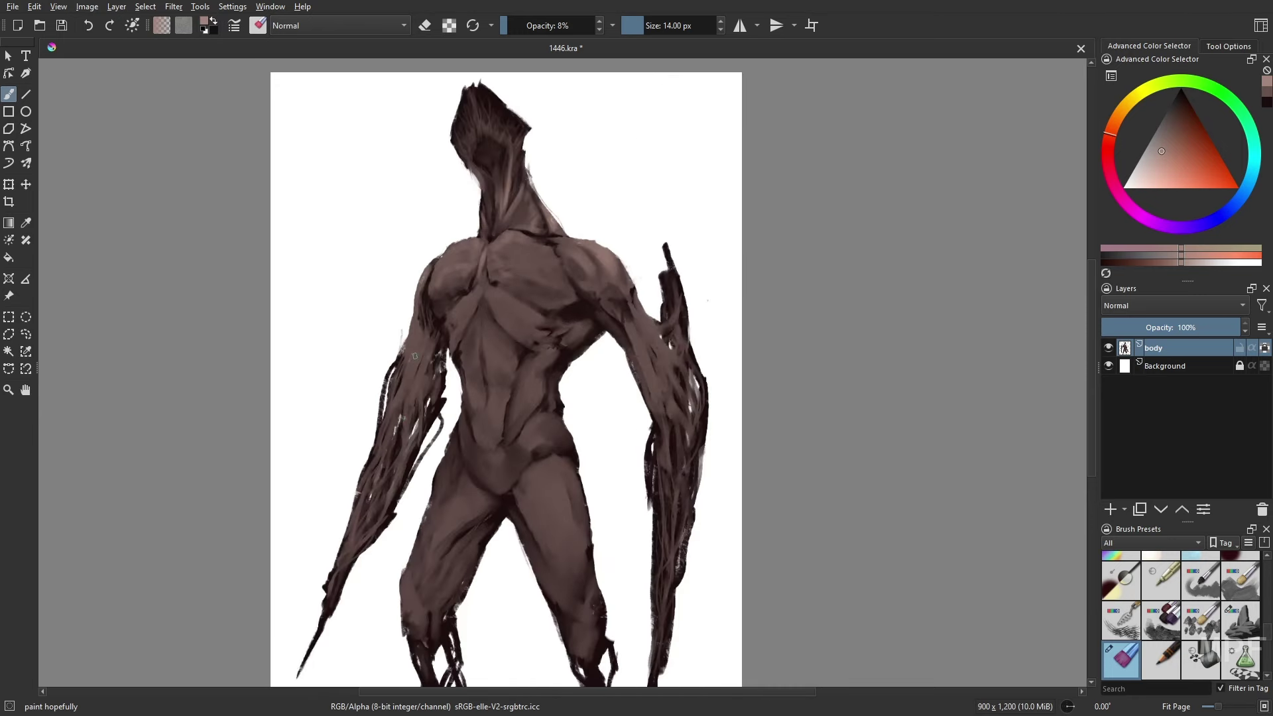
left_click_drag(420, 345, 395, 399)
- Add light muscle strands from the broad arm's shoulder through the forearm and elbow spur
left_click_drag(637, 329, 667, 398)
left_click_drag(656, 378, 677, 417)
left_click_drag(641, 320, 691, 393)
left_click_drag(654, 340, 687, 378)
left_click_drag(625, 260, 642, 321)
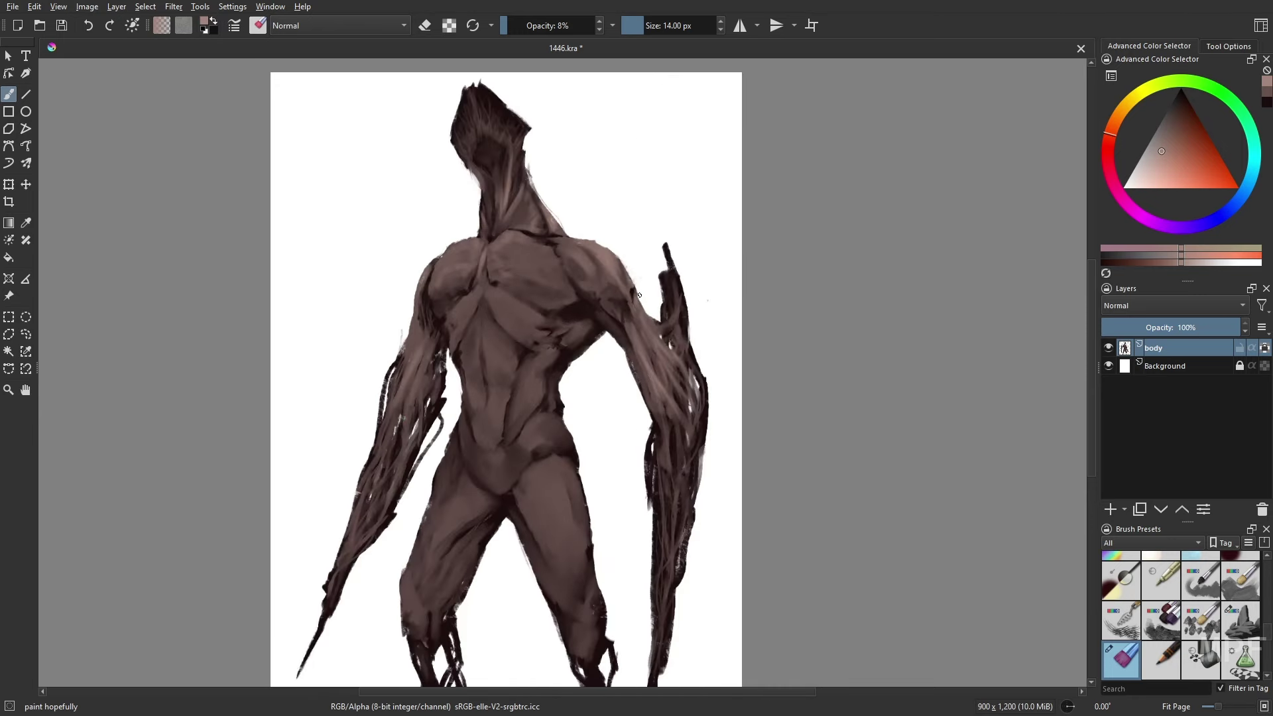
left_click_drag(662, 279, 687, 348)
- Highlight the ribs, flank and inner thigh with soft light brown strokes
mouse_move(534, 299)
left_mouse_down()
mouse_move(496, 318)
mouse_move(499, 335)
left_mouse_up()
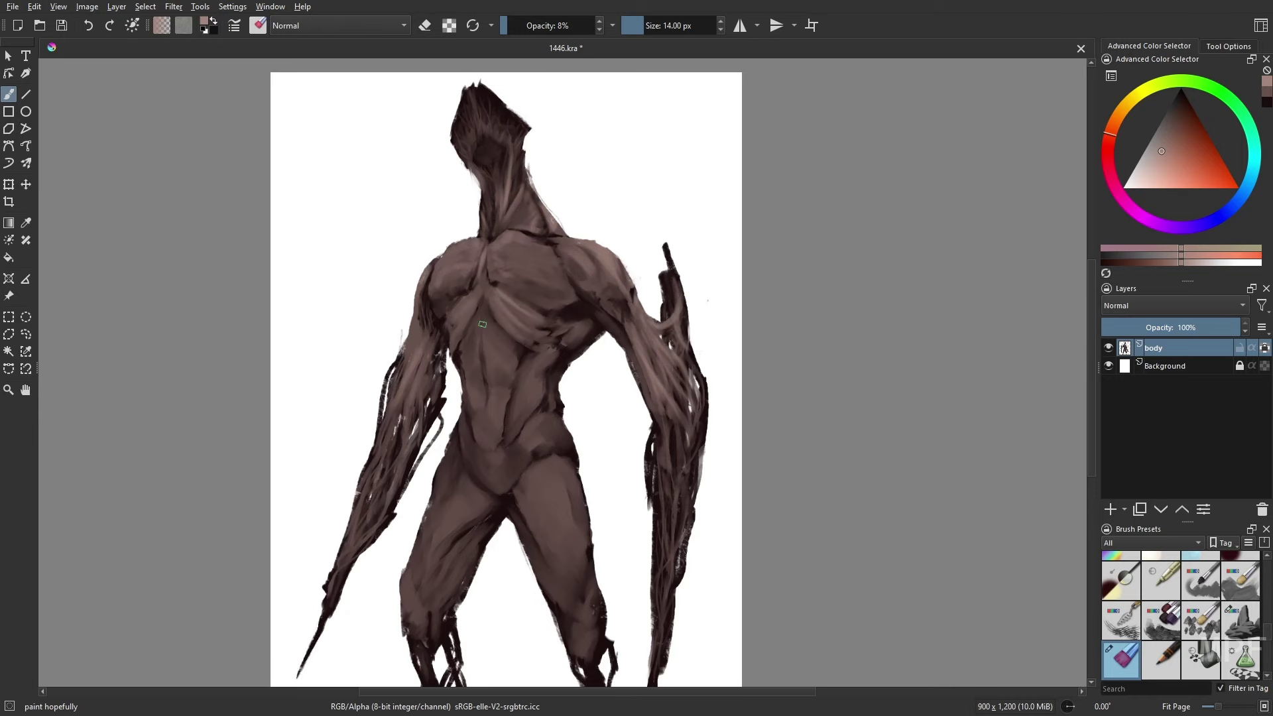
key("m")
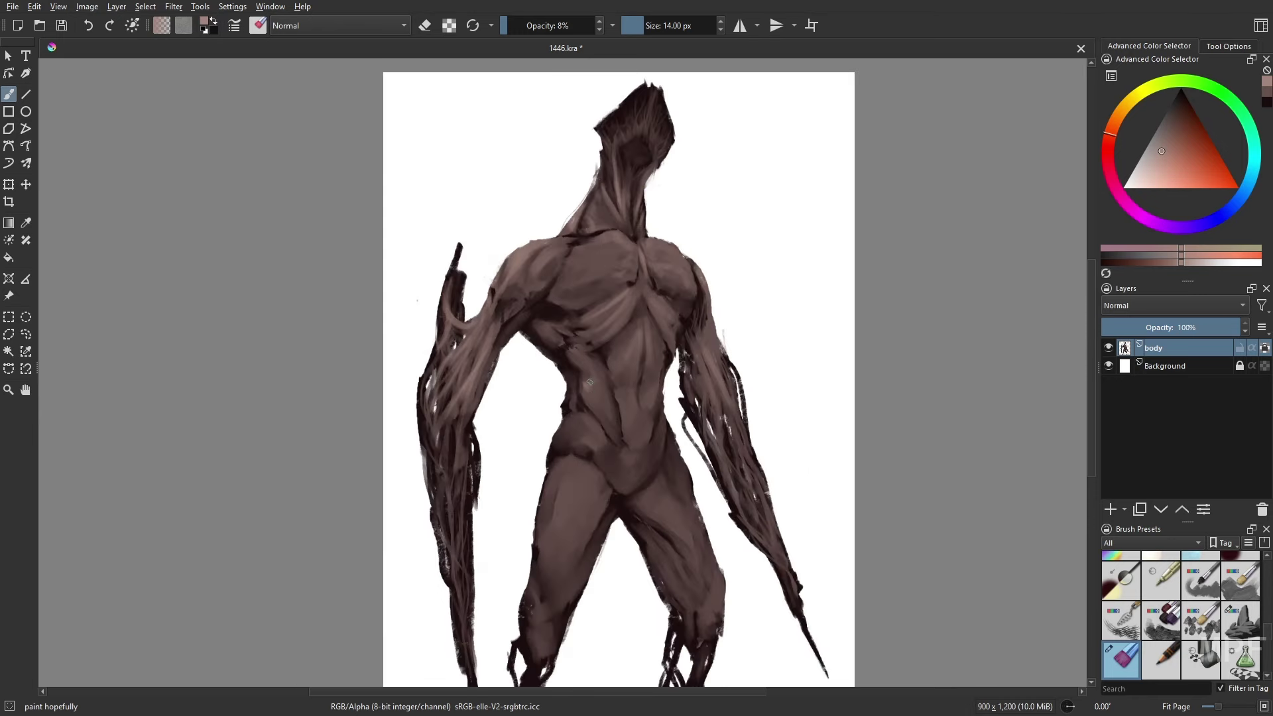
mouse_move(590, 382)
left_mouse_down()
mouse_move(617, 402)
mouse_move(567, 472)
left_mouse_up()
left_click_drag(641, 507, 674, 530)
left_click_drag(791, 546, 786, 524)
- Enlarge the brush to 26 px and blend light brown highlights over the hip and thigh
key("bracketright")
key("bracketright")
key("bracketright")
key("bracketright")
key("bracketright")
key("bracketright")
key("bracketright")
left_click_drag(581, 441, 549, 446)
mouse_move(577, 449)
left_mouse_down()
mouse_move(559, 464)
mouse_move(544, 522)
left_mouse_up()
left_click_drag(562, 415, 590, 423)
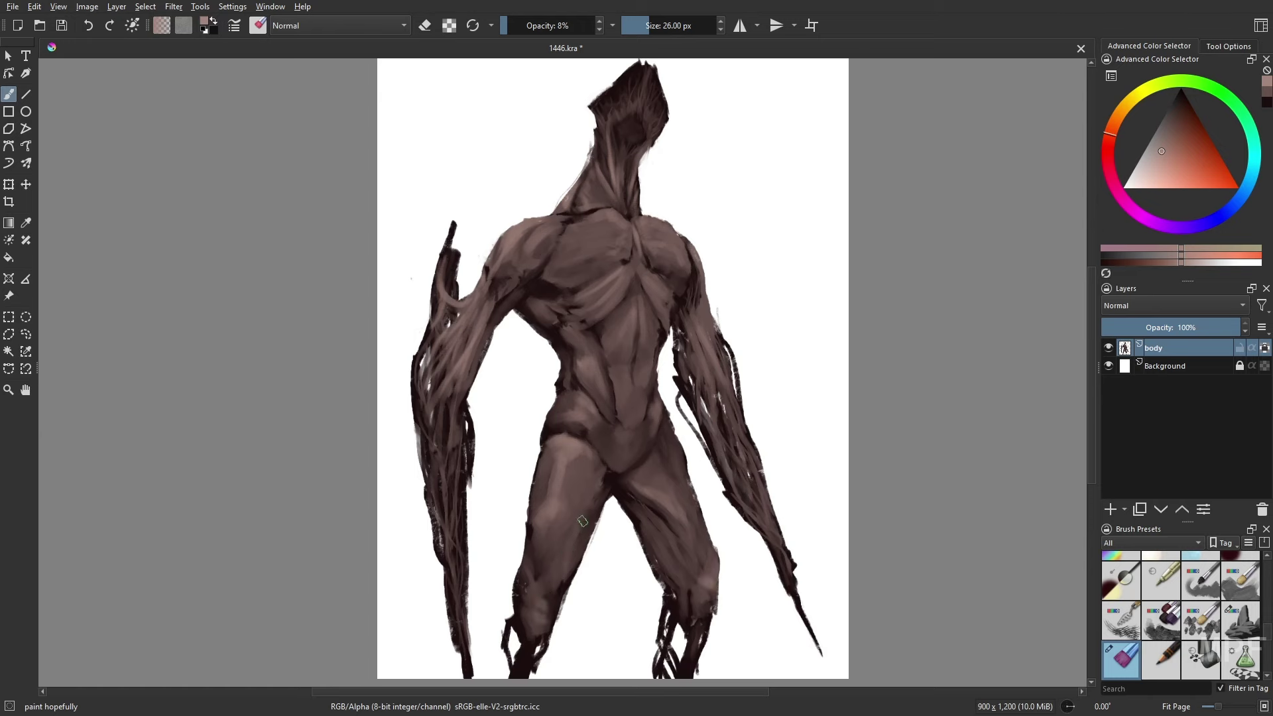
- Add fine chest muscle fibres at 10 px, switching to the Gamer Knife Maybe brush at 85% opacity
key("[")
key("[")
key("[")
key("[")
key("[")
key("[")
key("[")
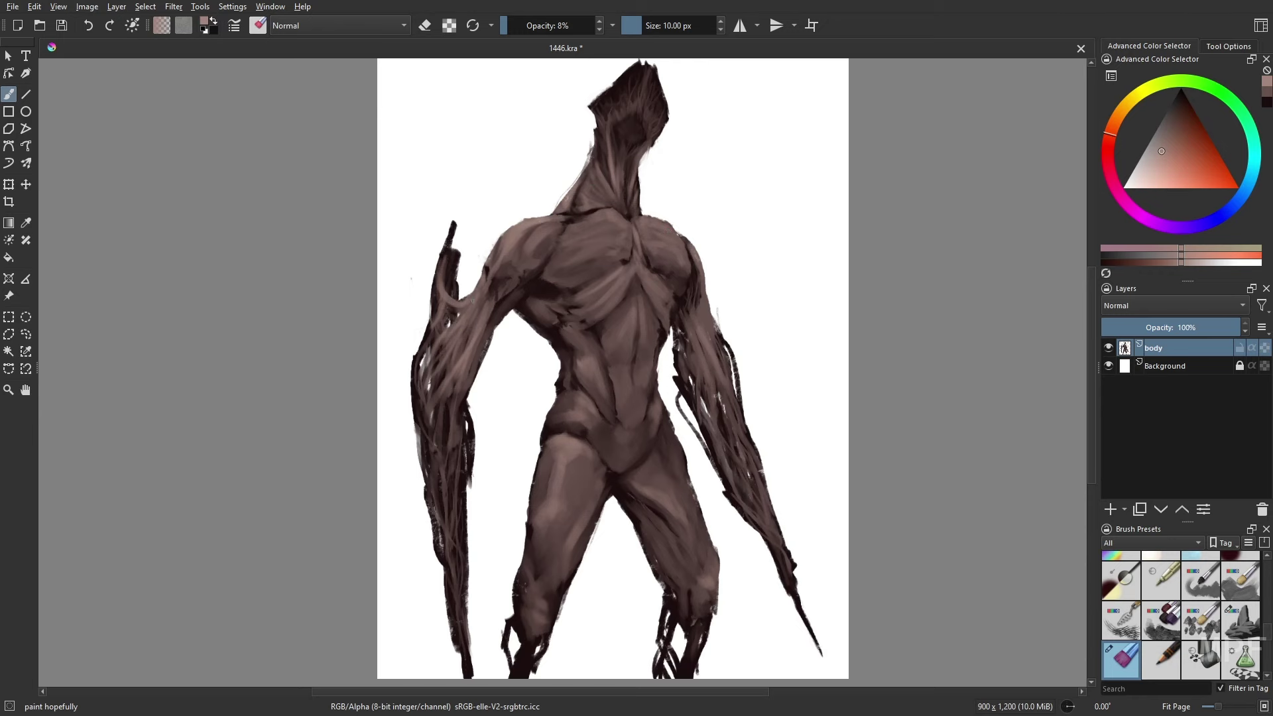
key("m")
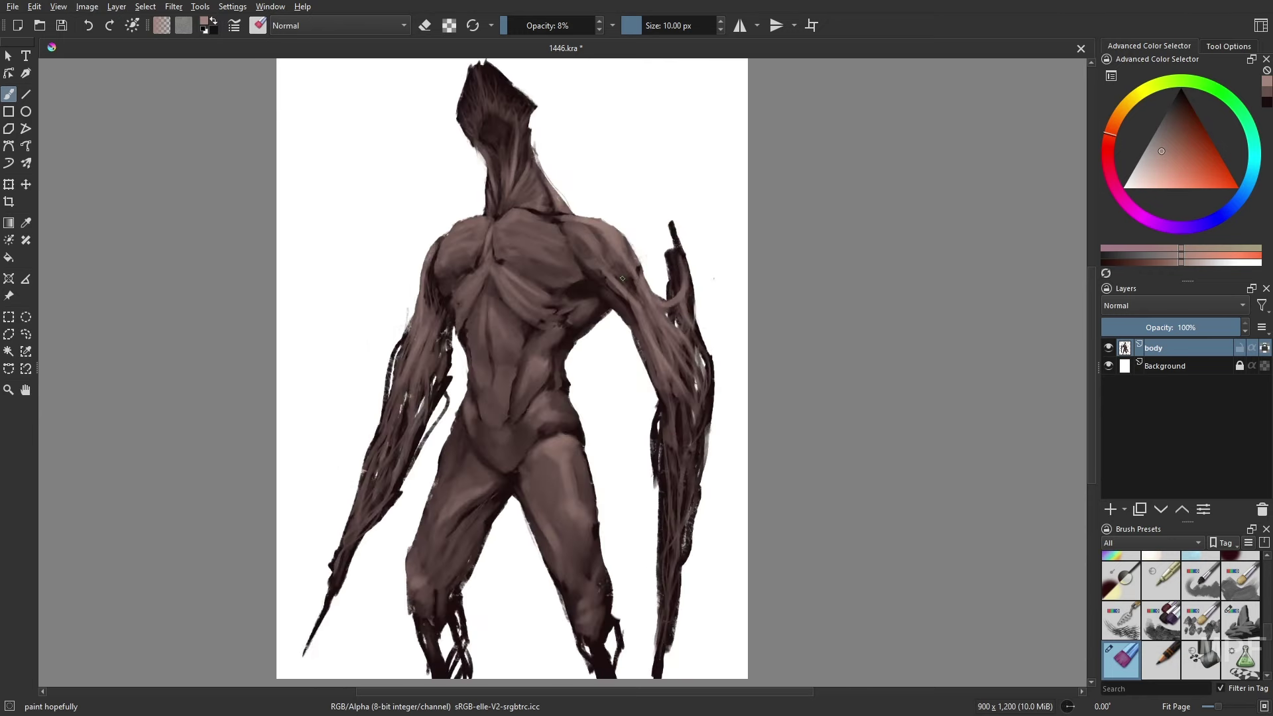
key("slash")
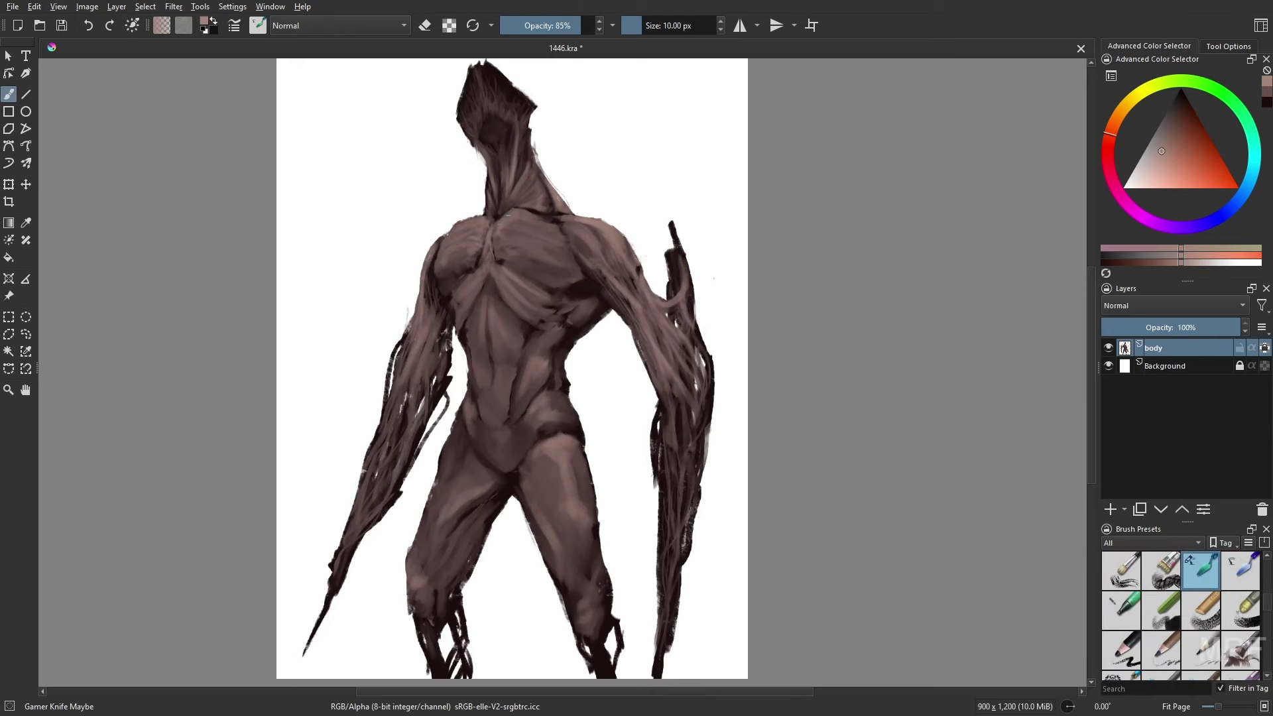
key("m")
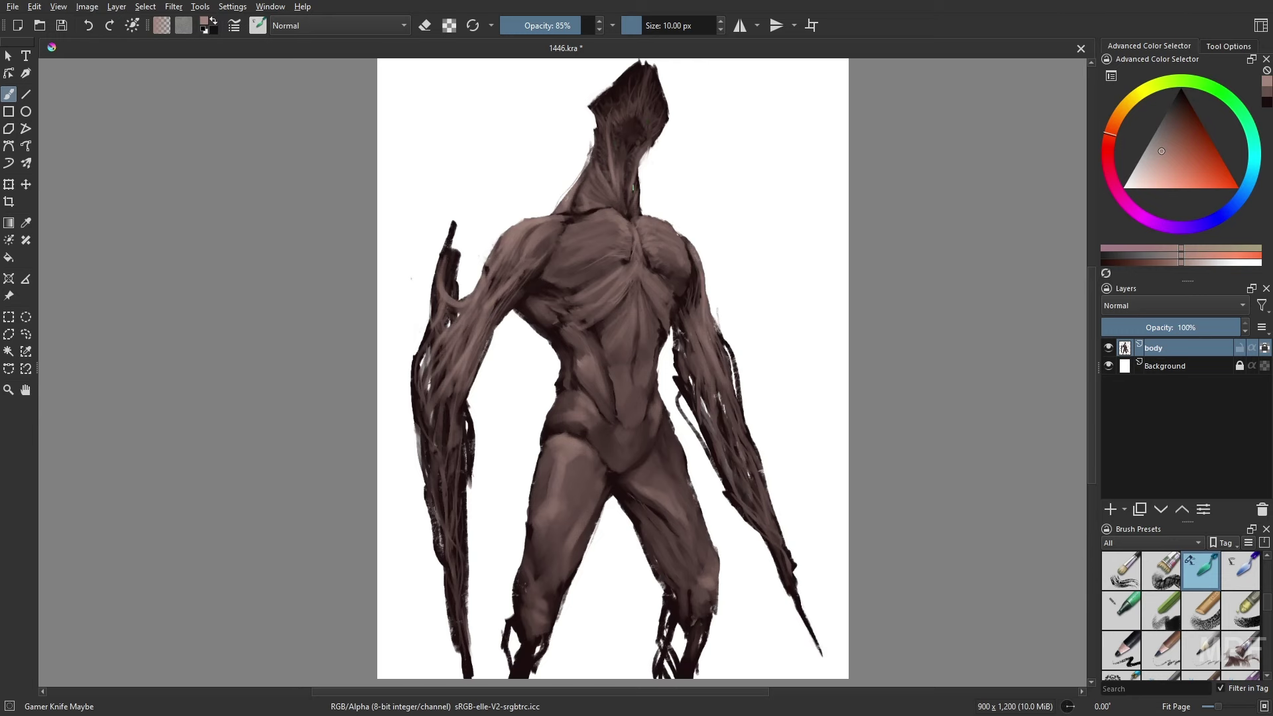
- Sample a mid brown from the body and refine the slim arm and adjacent ribs at 10 px
left_click_drag(741, 271, 742, 293)
right_click(550, 381)
left_click(594, 358)
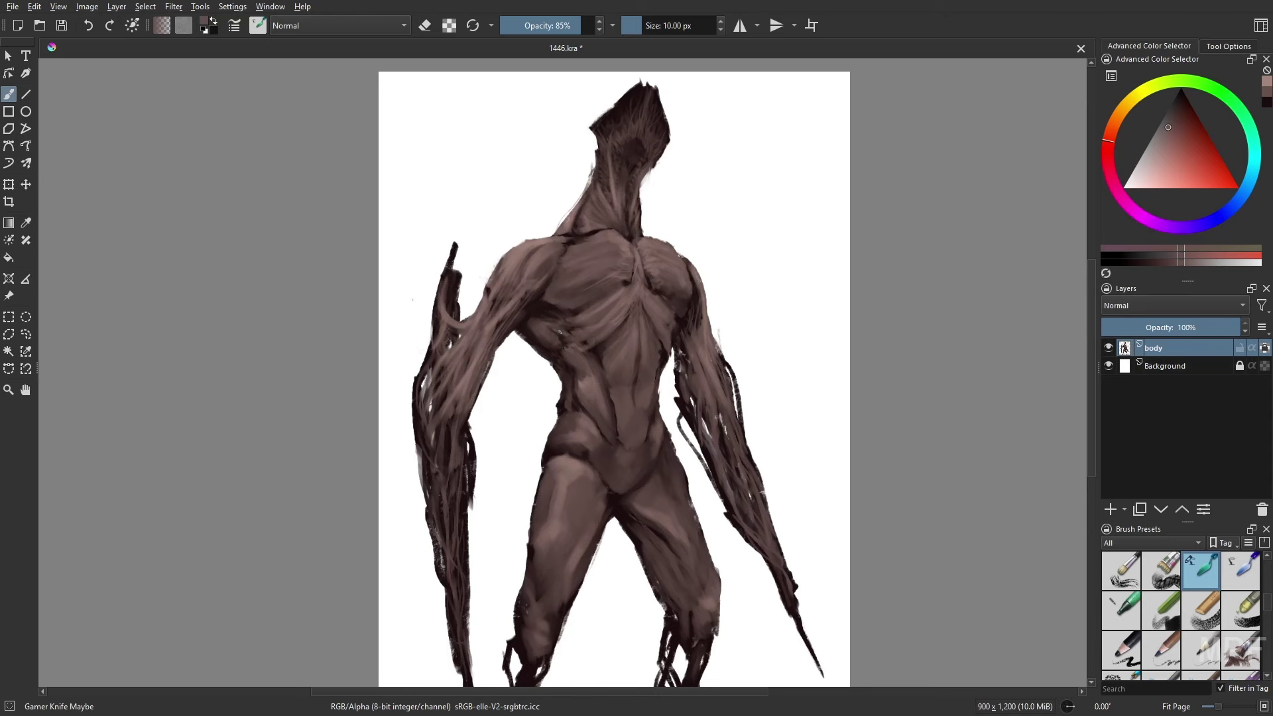
key("1")
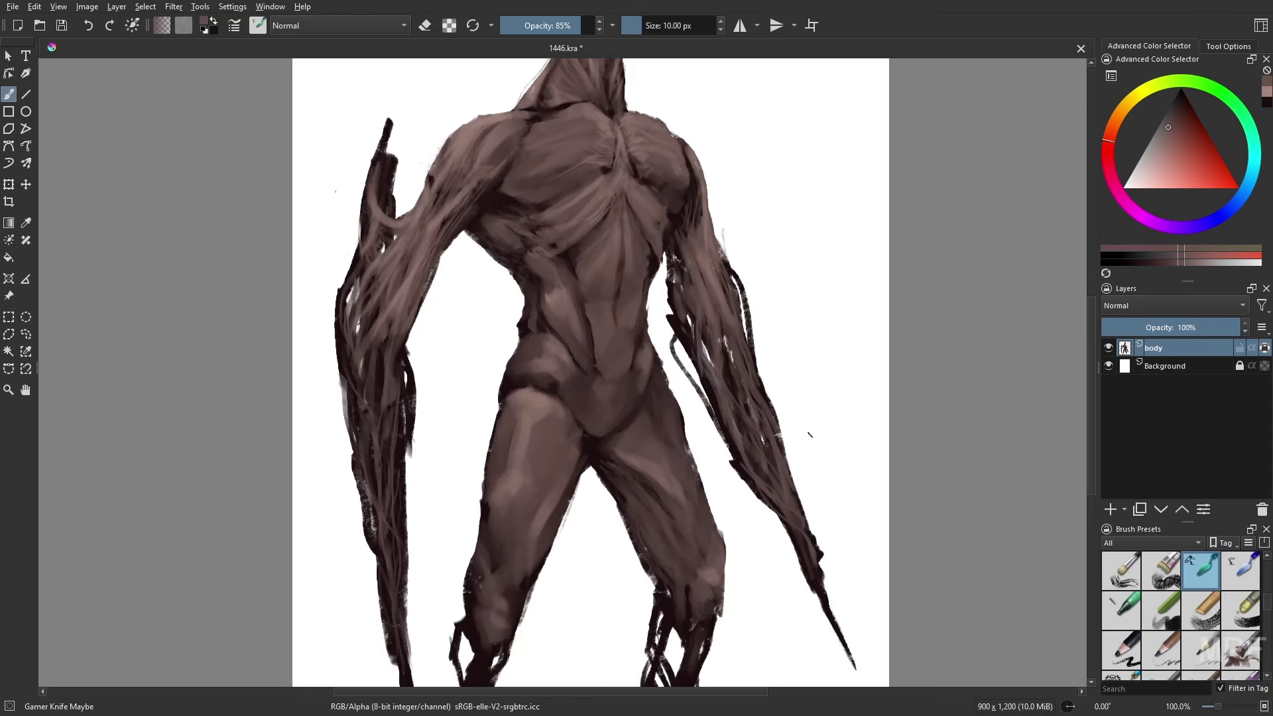
left_click_drag(810, 435, 796, 499)
left_click_drag(711, 428, 733, 469)
left_click_drag(635, 250, 655, 274)
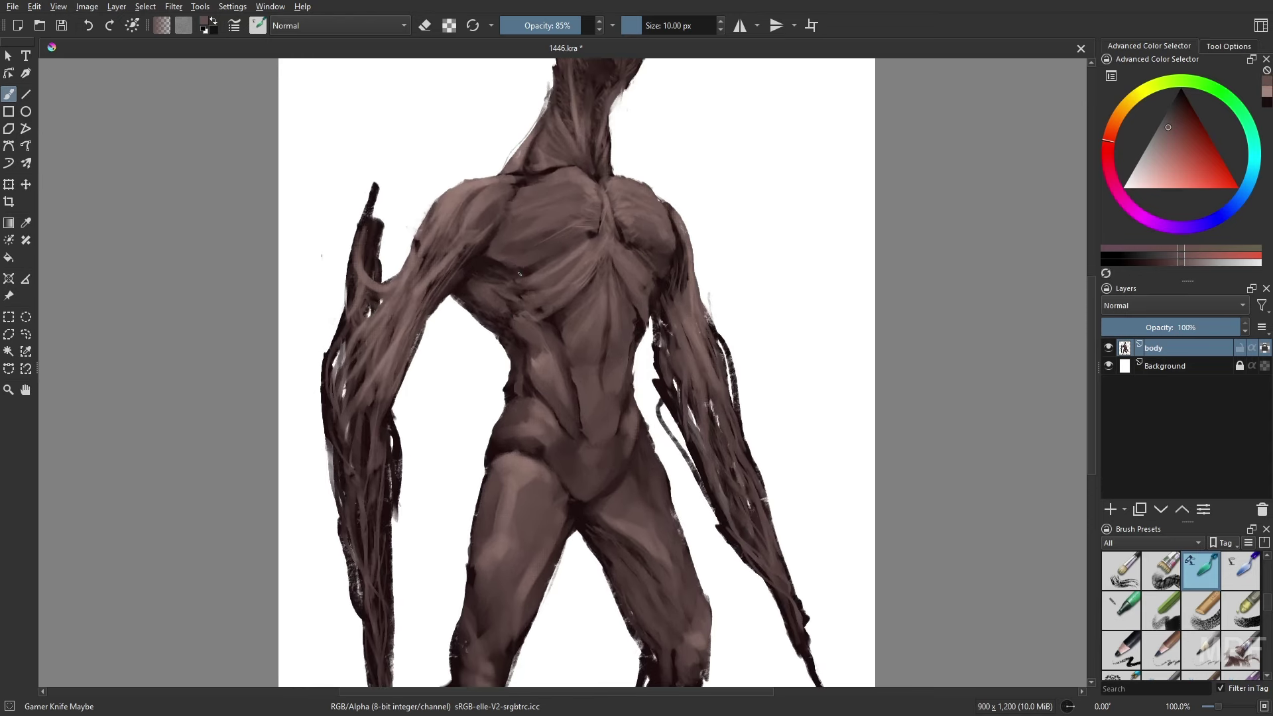
- Shade the chest and broad arm muscles with a dark tone at 15 px and 42% opacity
key("m")
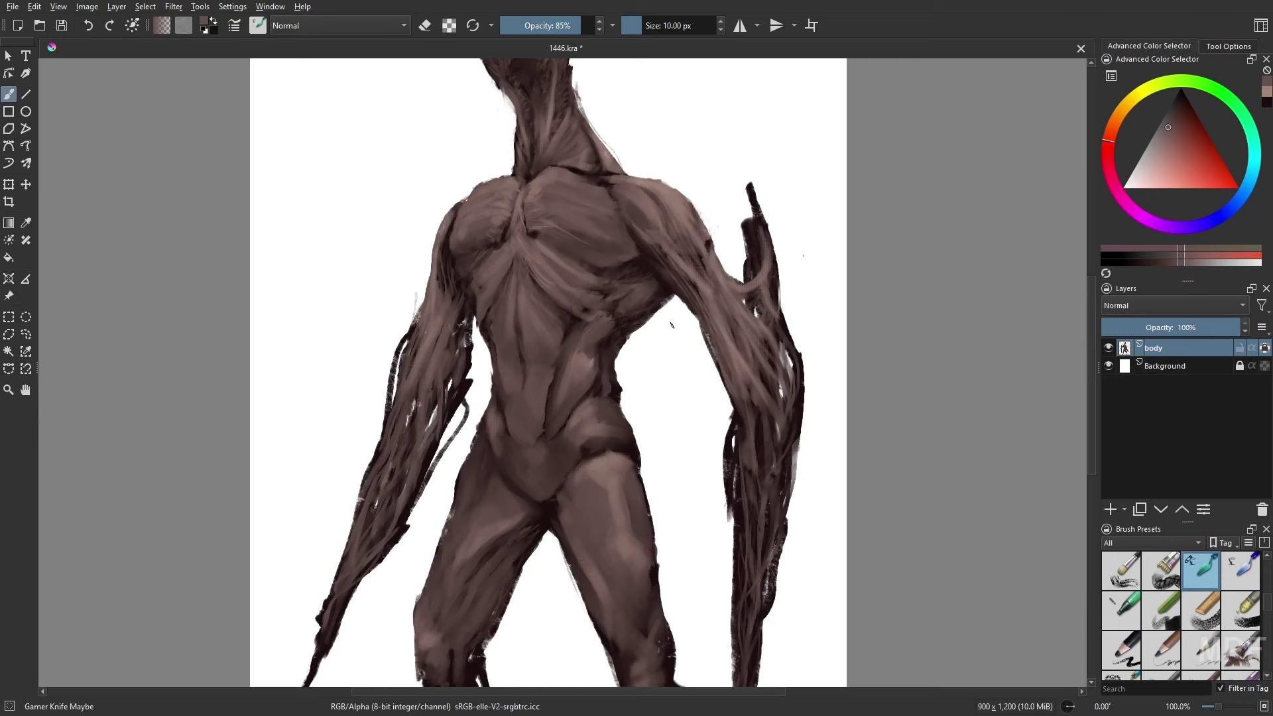
right_click(701, 321)
left_click(654, 294)
left_click(539, 26)
key("]")
left_click_drag(587, 256, 587, 282)
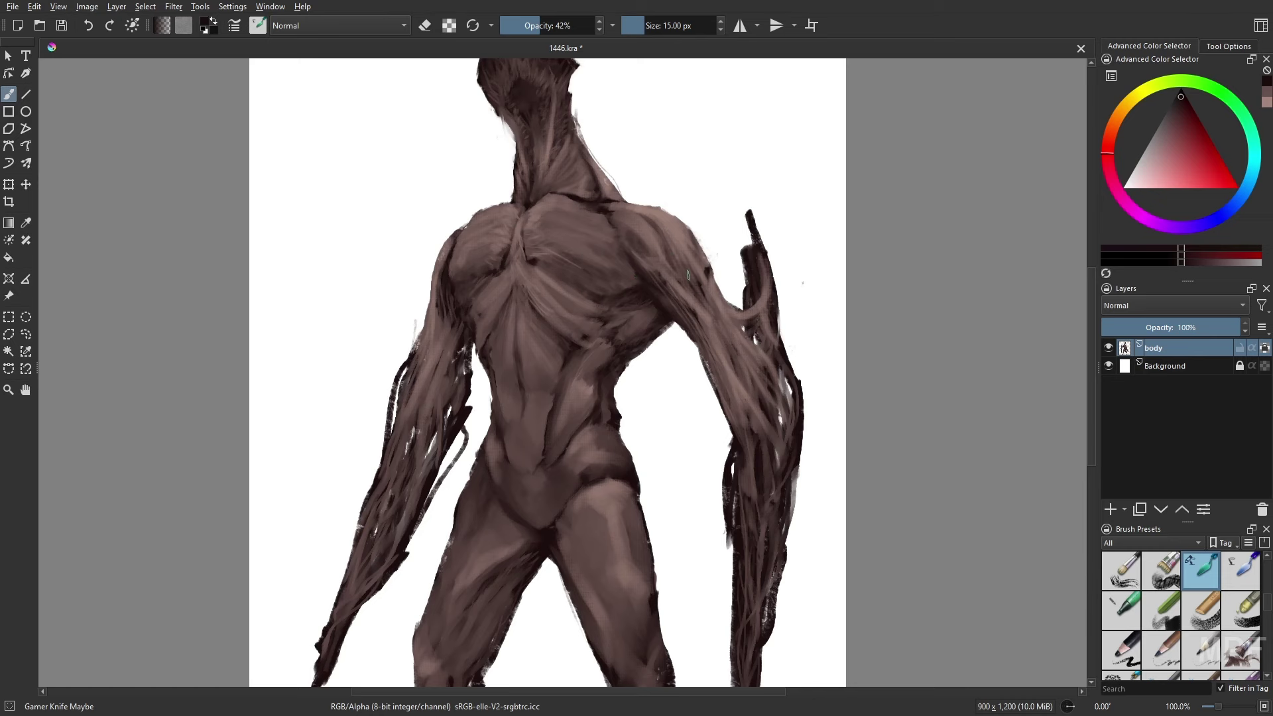
left_click_drag(755, 321, 763, 305)
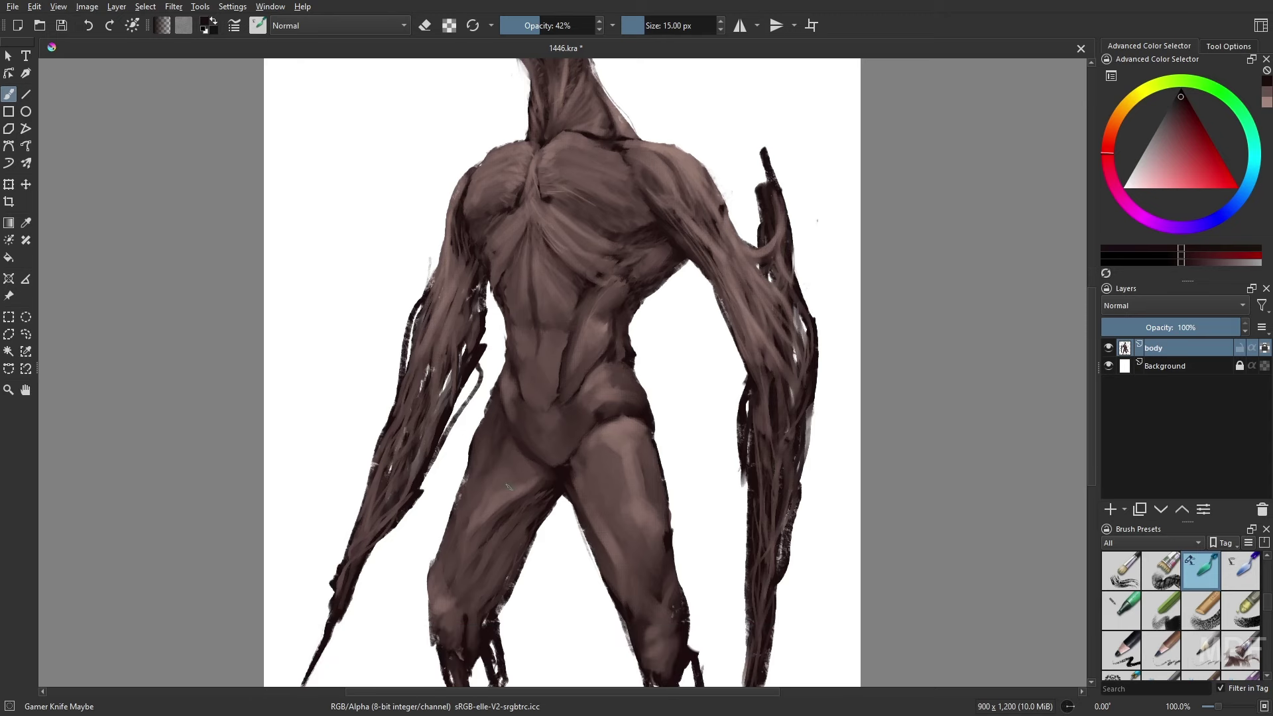
- Erase the stray edges along the neck with the m) RGBA 06 Rock brush
key("m")
key("e")
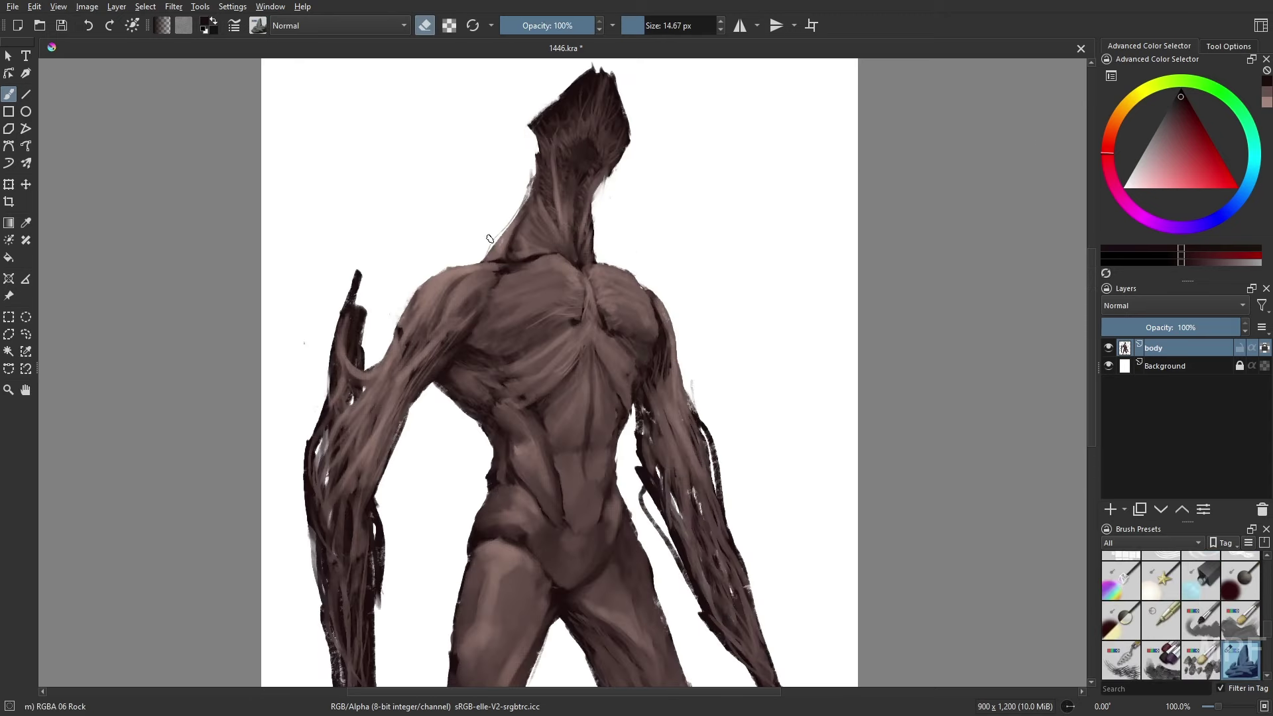
left_click_drag(607, 178, 594, 201)
- Sample a light brown, turn off erasing, and touch up the side of the head with a smaller brush
right_click(745, 356)
left_click(693, 349)
key("e")
right_click(693, 349)
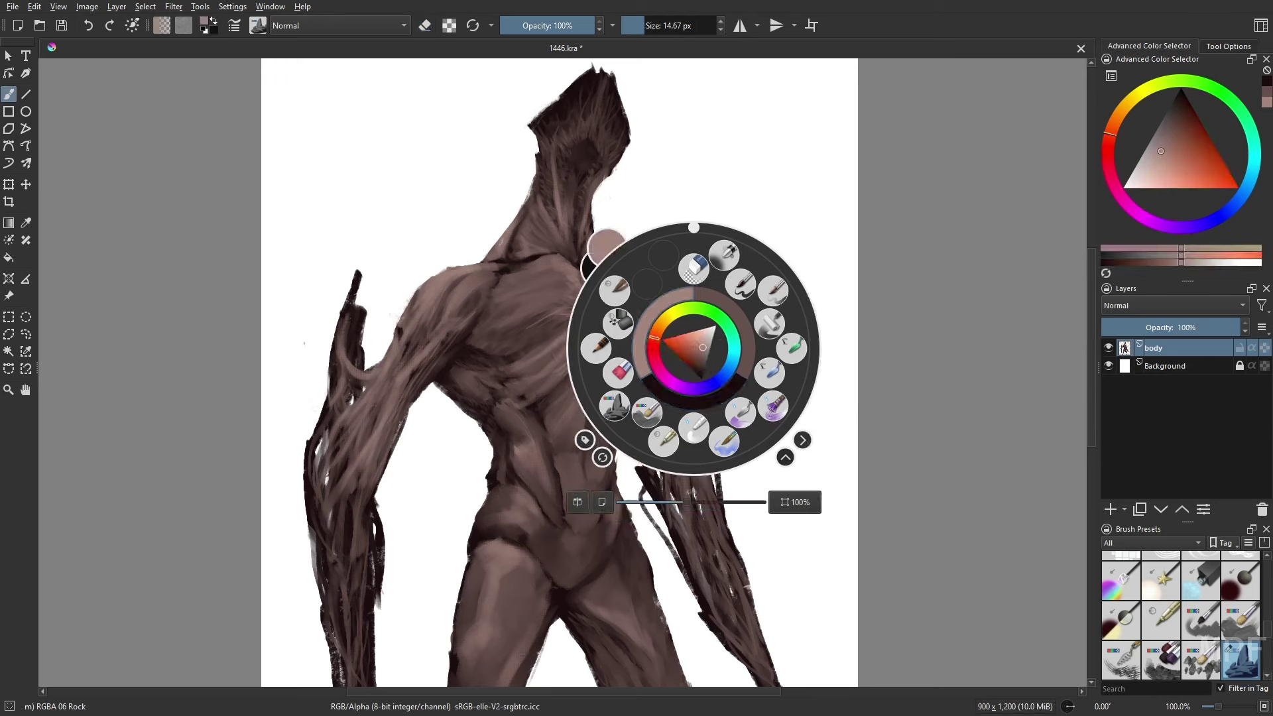
left_click(696, 266)
key("bracketleft")
mouse_move(538, 150)
left_mouse_down()
mouse_move(539, 161)
mouse_move(535, 133)
left_mouse_up()
- Refine the head with sampled mid brown at 9 px and 83% opacity, then erase along its outer edge
left_click(564, 143, "ctrl")
key("o")
key("o")
key("o")
key("o")
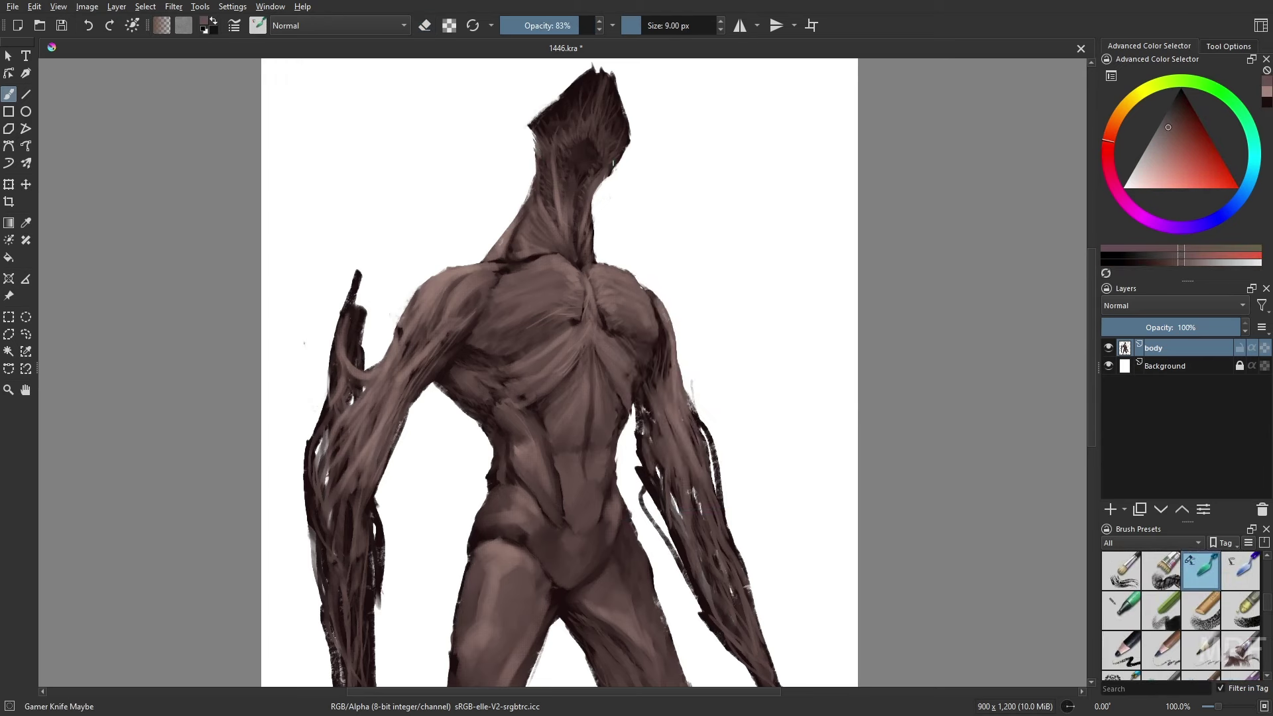
key("m")
key("e")
mouse_move(523, 179)
left_mouse_down()
mouse_move(563, 152)
mouse_move(520, 165)
mouse_move(509, 135)
mouse_move(497, 137)
mouse_move(565, 114)
left_mouse_up()
key("e")
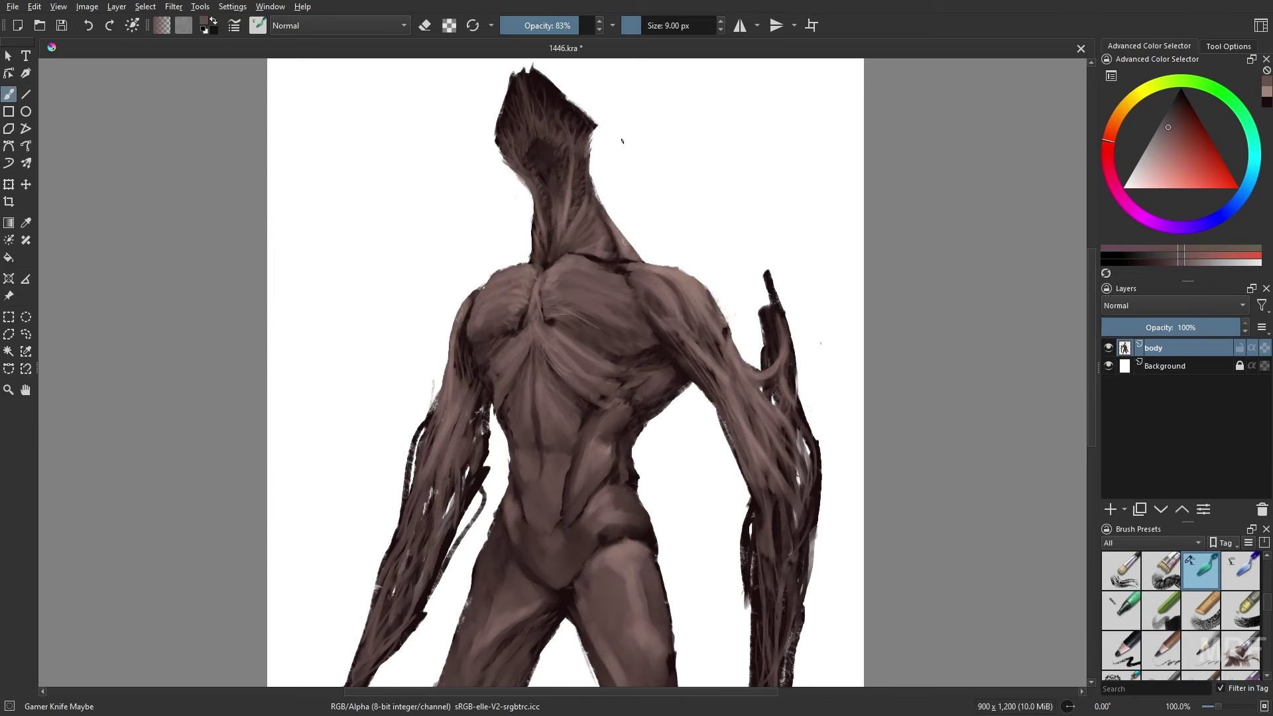
- Sample the light brown and add fine highlight strands to the neck
left_click(586, 268, "ctrl")
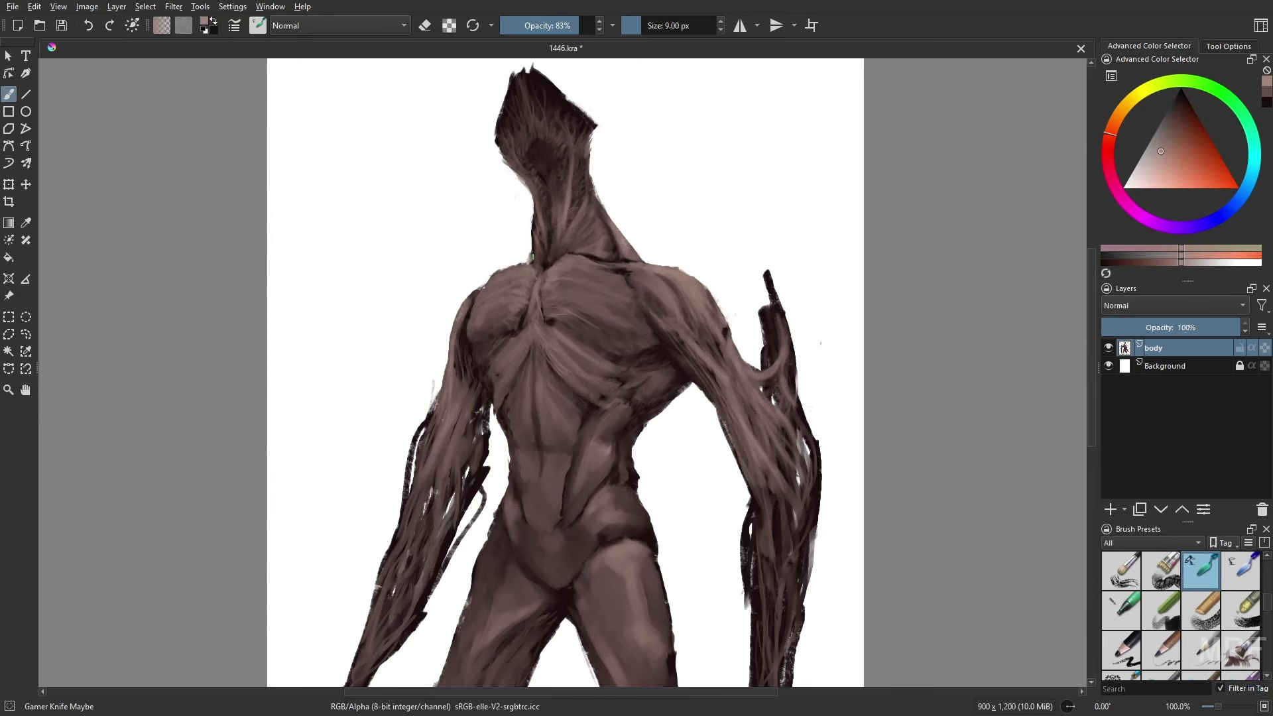
key("m")
mouse_move(558, 220)
left_mouse_down()
mouse_move(544, 244)
mouse_move(582, 233)
left_mouse_up()
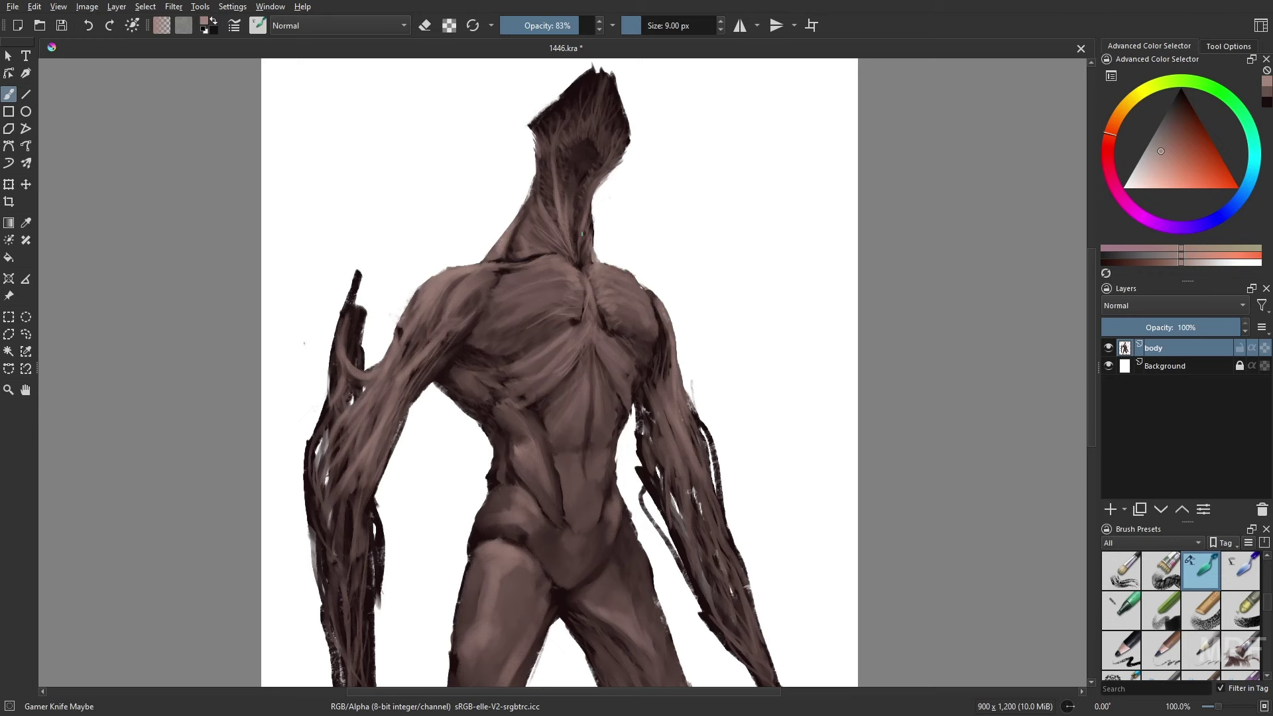
left_click_drag(657, 213, 658, 187)
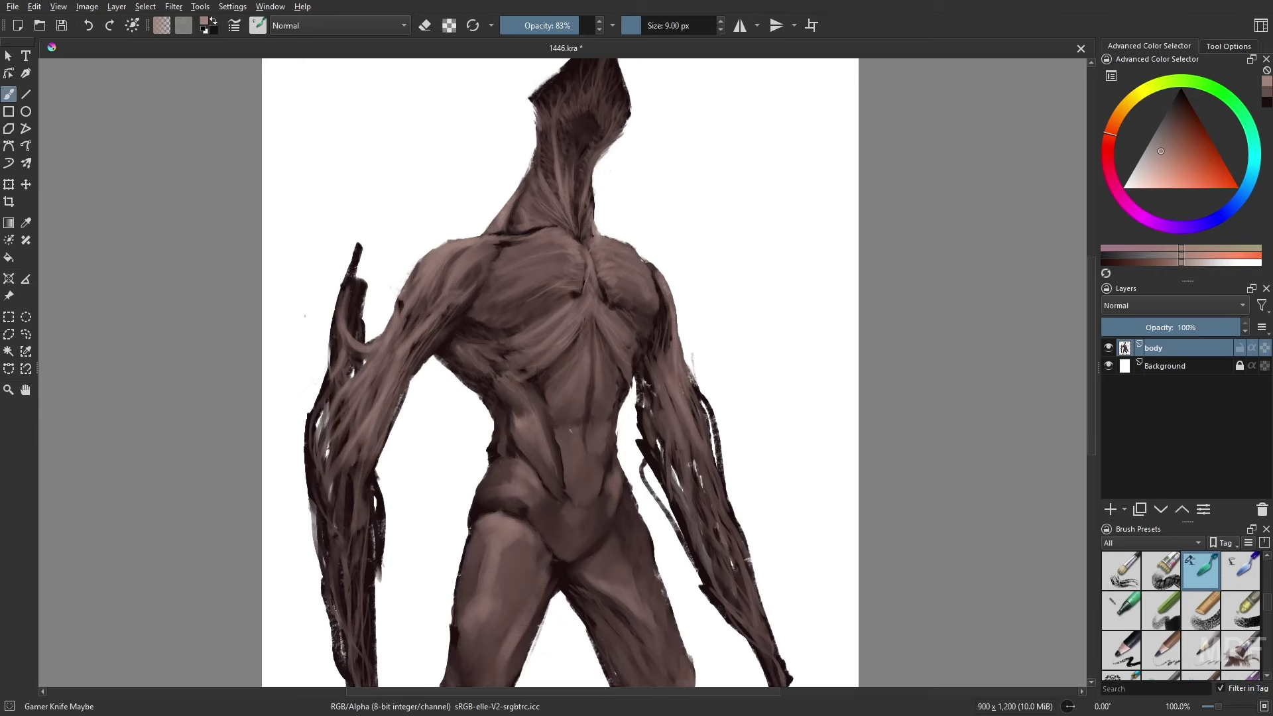
- Blend brown over the slim arm and abdomen, setting the brush to 27.20 px and 36% opacity
key("bracketright")
key("bracketright")
key("bracketright")
left_click_drag(653, 453, 668, 387)
left_click(534, 25)
left_click(650, 26)
mouse_move(602, 444)
left_mouse_down()
mouse_move(640, 478)
mouse_move(568, 475)
mouse_move(563, 458)
mouse_move(597, 493)
left_mouse_up()
- Sample the dark groin tone and deepen the shading around the lower abdomen and waist
left_click(576, 502, "ctrl")
left_click_drag(563, 433, 554, 415)
left_click_drag(620, 443, 623, 425)
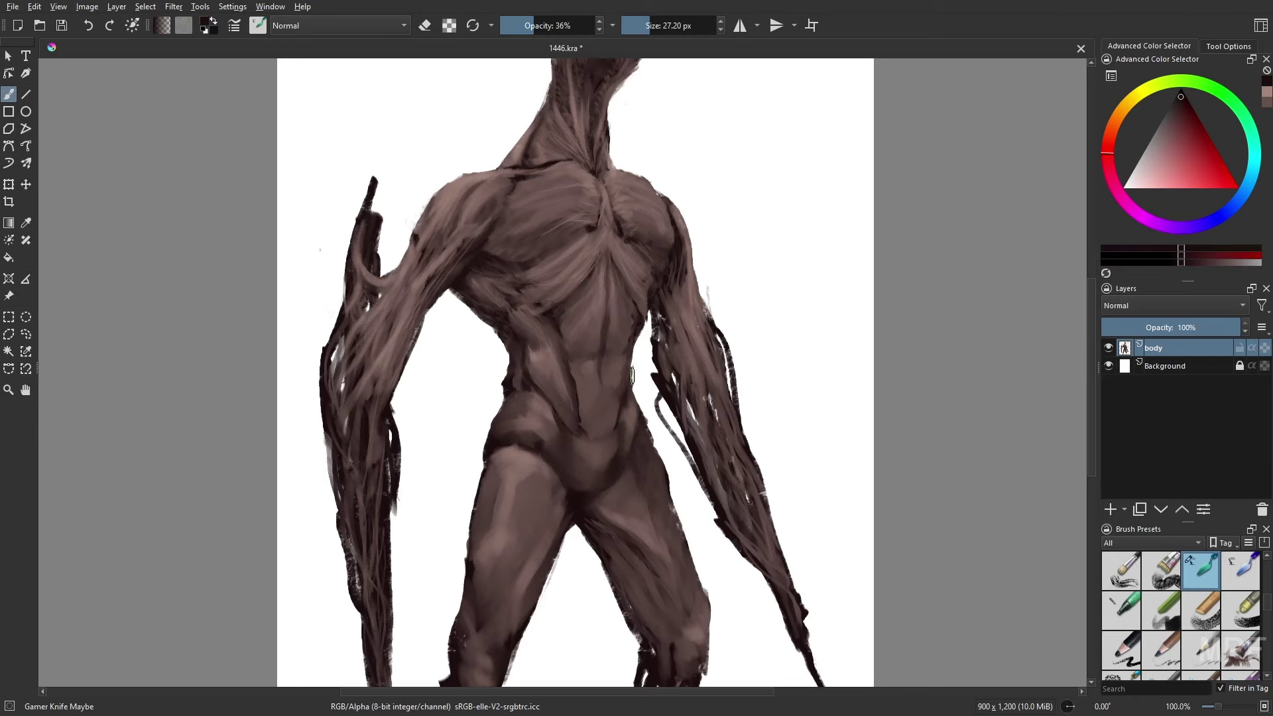
left_click_drag(632, 376, 560, 276)
- Darken the thigh contours with the brush at 15 px and 62% opacity
key("m")
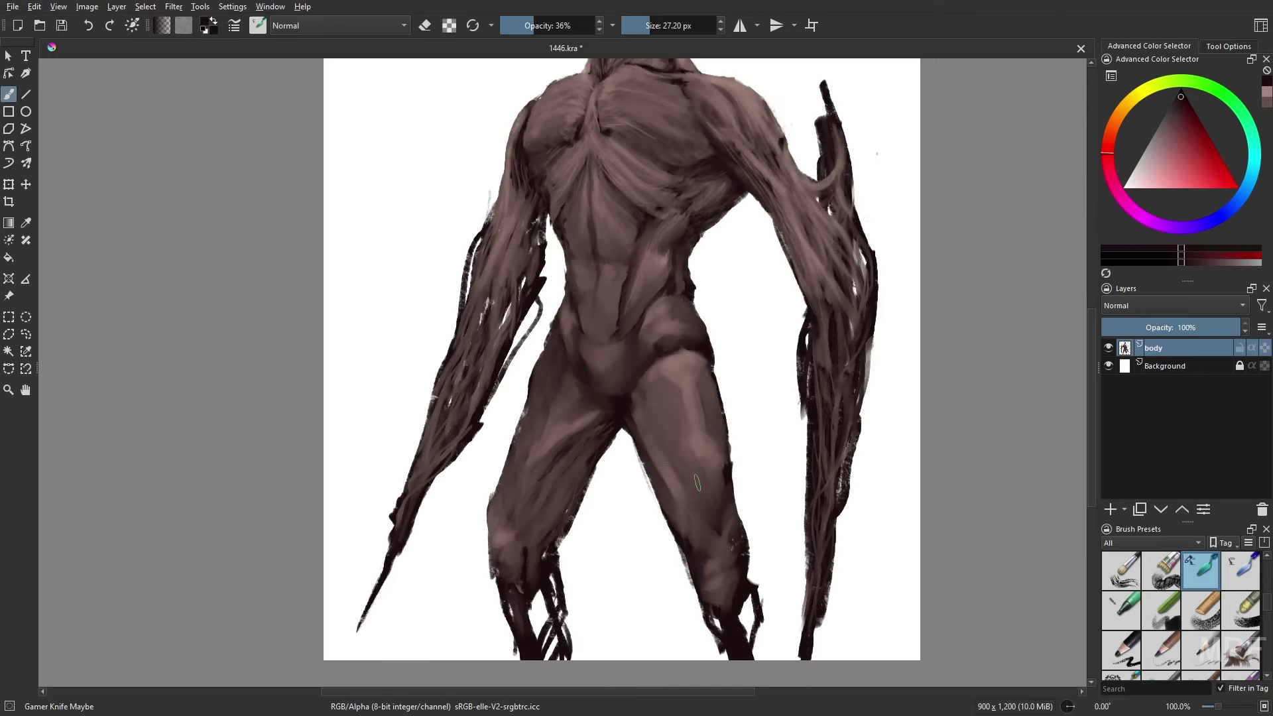
key("bracketleft")
key("bracketleft")
key("m")
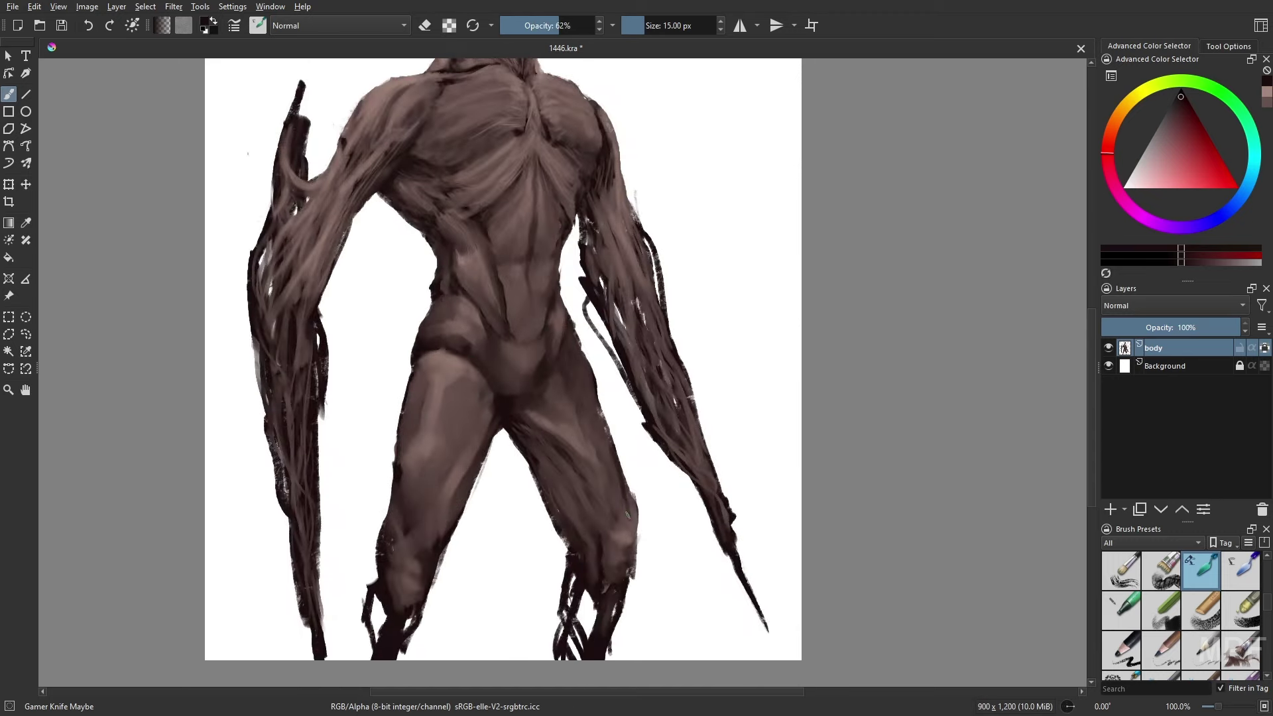
- Erase rough edges along the slim arm and legs with the RGBA 06 Rock brush in eraser mode
key("slash")
key("e")
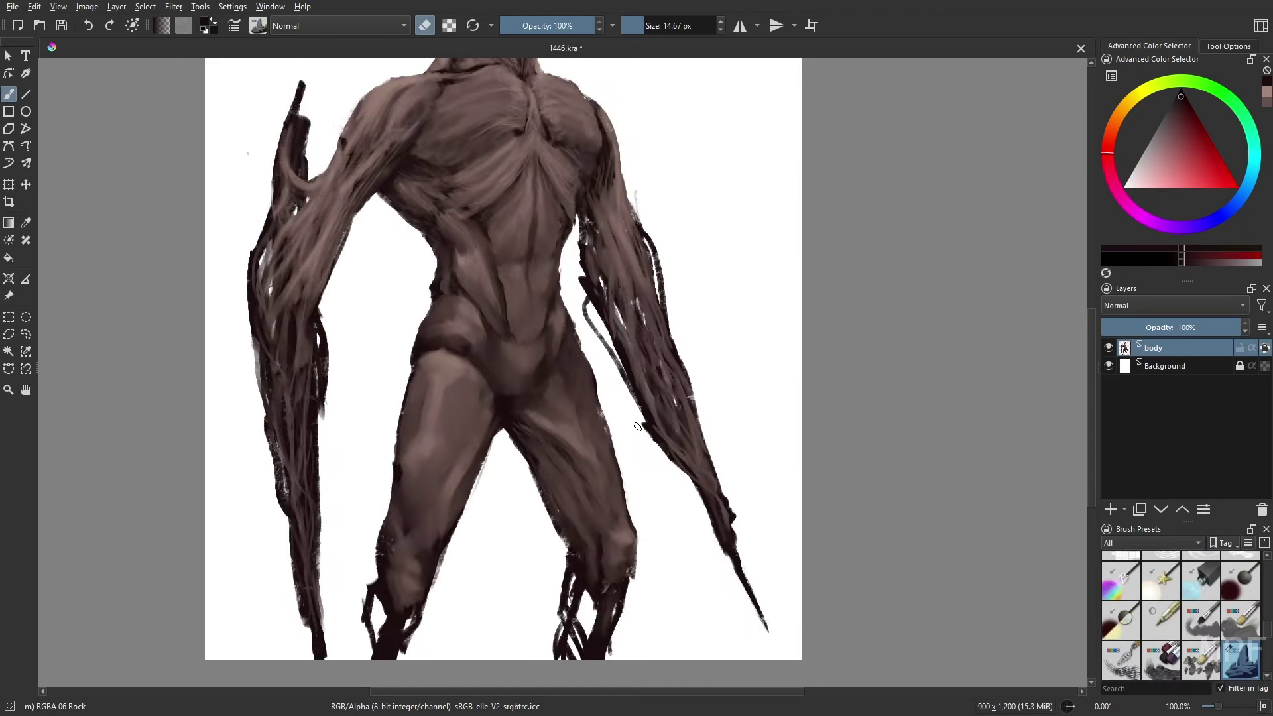
scroll(750, 477, "up", 3)
key("m")
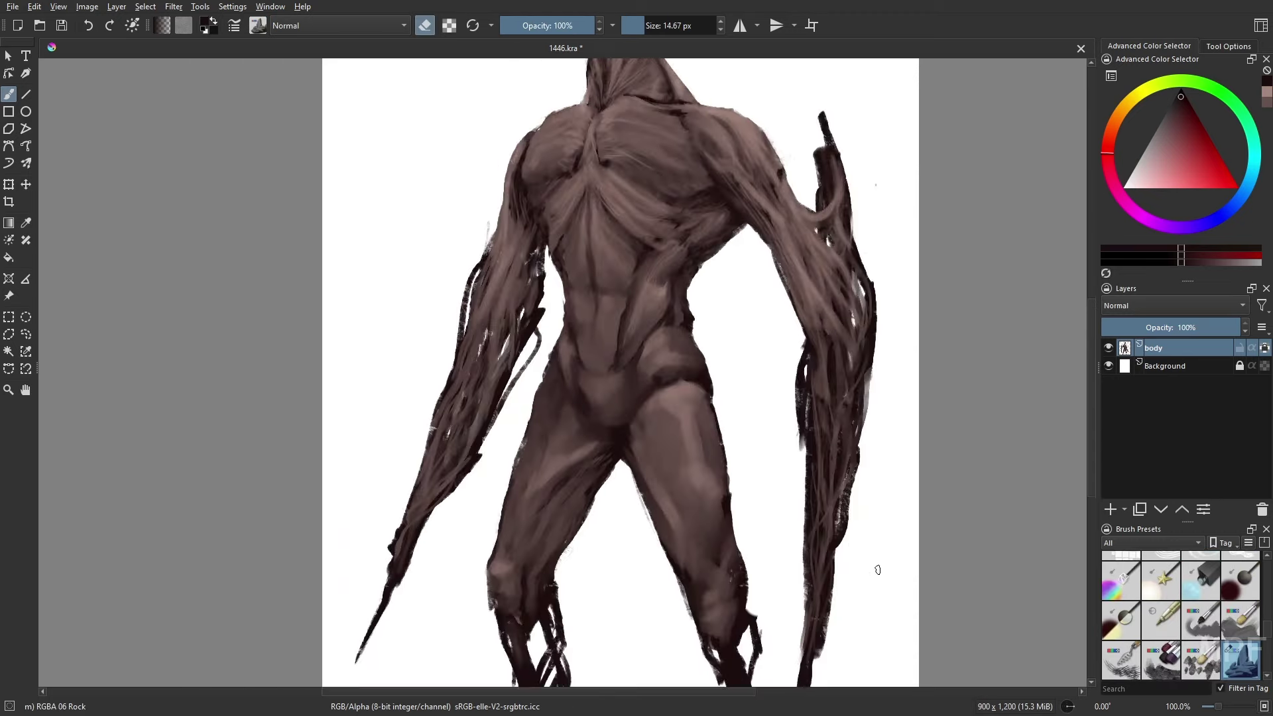
key("slash")
- Sample a dark tone and deepen the flank and waist shading with the brush at 13 px and 62% opacity
mouse_move(687, 352)
left_mouse_down()
mouse_move(686, 327)
mouse_move(710, 376)
left_mouse_up()
left_click(711, 287, "ctrl")
mouse_move(679, 290)
left_mouse_down()
mouse_move(702, 287)
mouse_move(702, 271)
left_mouse_up()
key("bracketleft")
key("m")
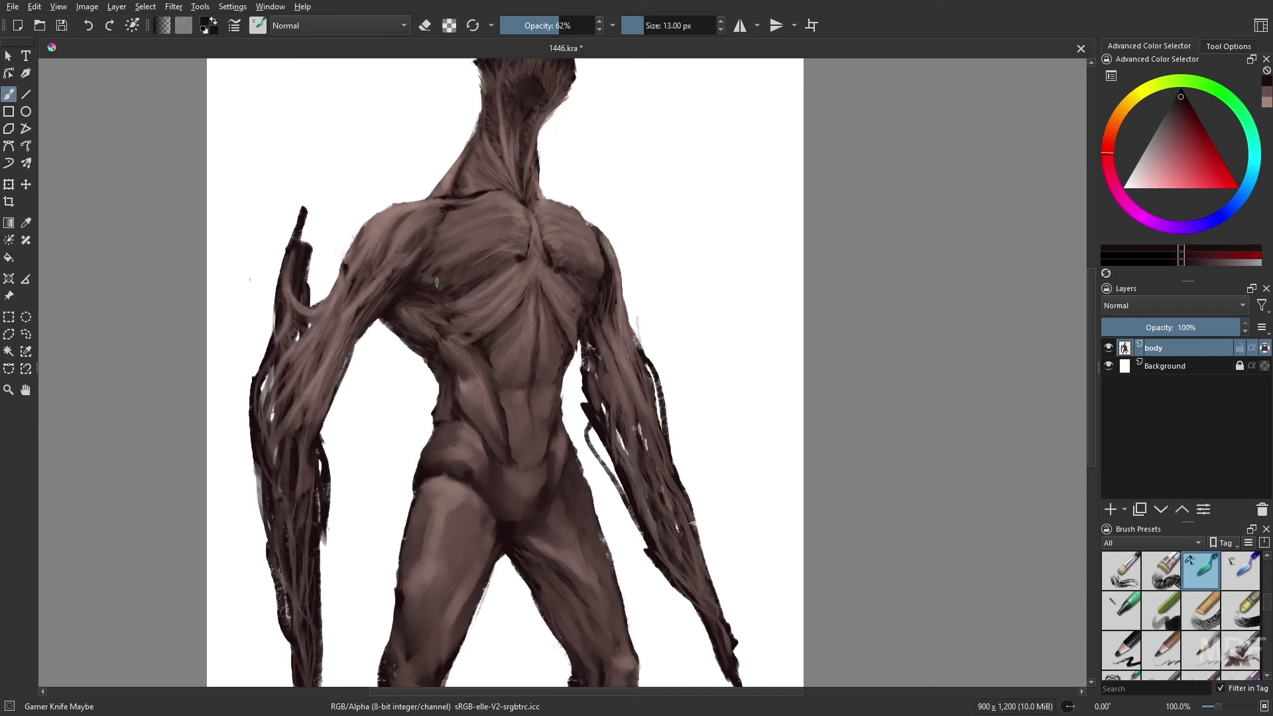
mouse_move(289, 283)
left_mouse_down()
mouse_move(298, 311)
mouse_move(340, 285)
left_mouse_up()
left_click_drag(518, 513, 516, 415)
- Pick the light brown and blend it over the thighs and hips at 26% opacity, reducing the brush to 20 px
right_click(432, 450)
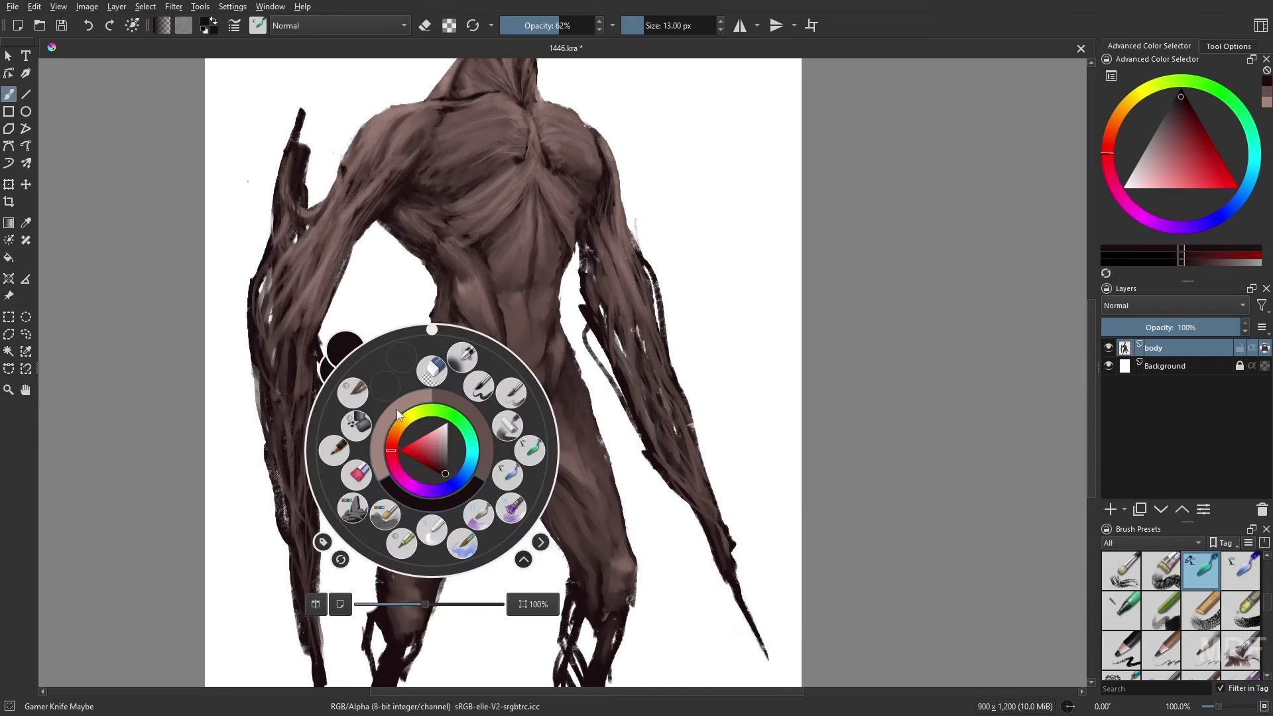
left_click(397, 409)
left_click(435, 370)
key("bracketleft")
key("bracketleft")
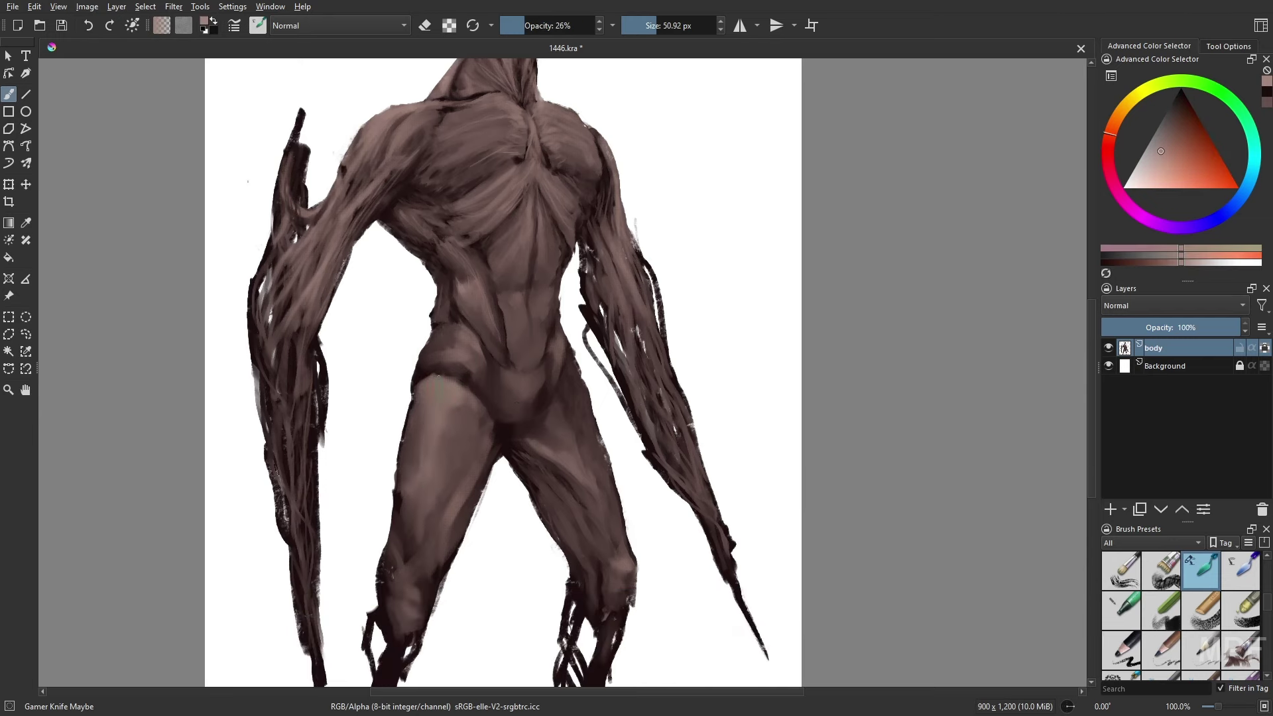
key("bracketleft")
key("bracketleft")
key("bracketleft")
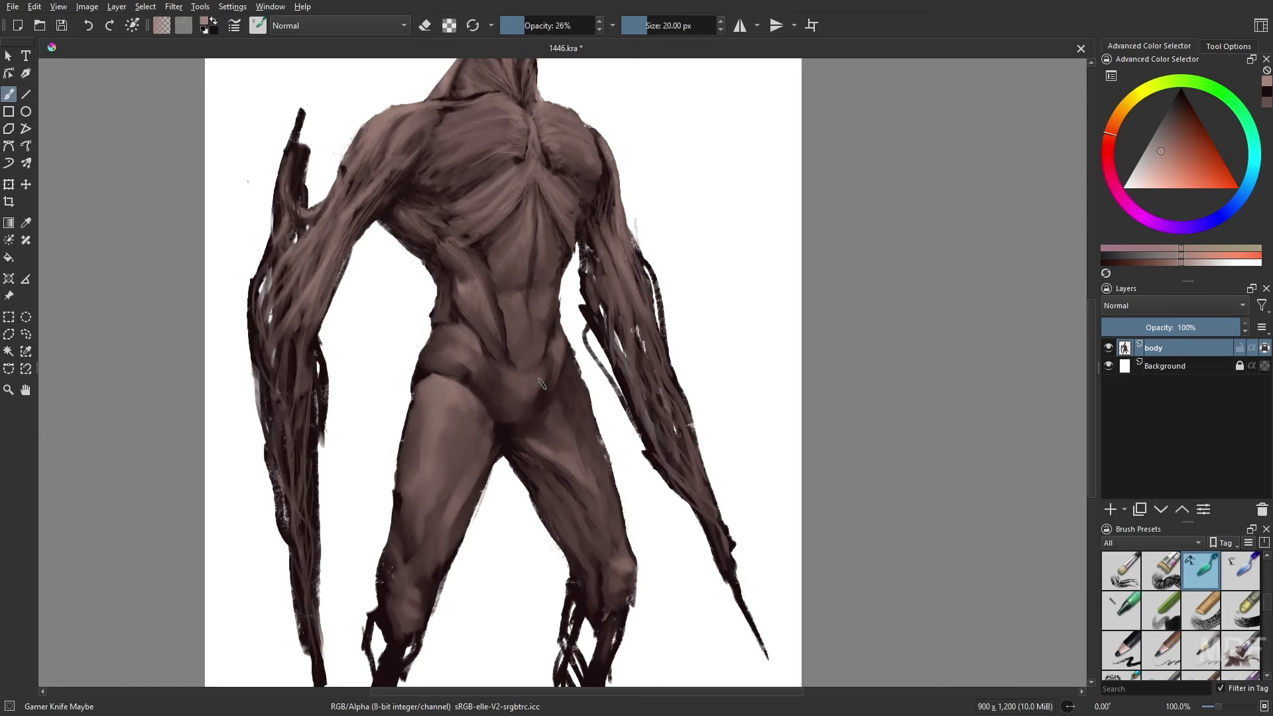
- Switch back to the dark brown and softly shade the lower abdomen at 13% opacity and 31.17 px
right_click(616, 449)
left_click(640, 402)
right_click(526, 358)
left_click(549, 311)
left_click(512, 25)
left_click(651, 26)
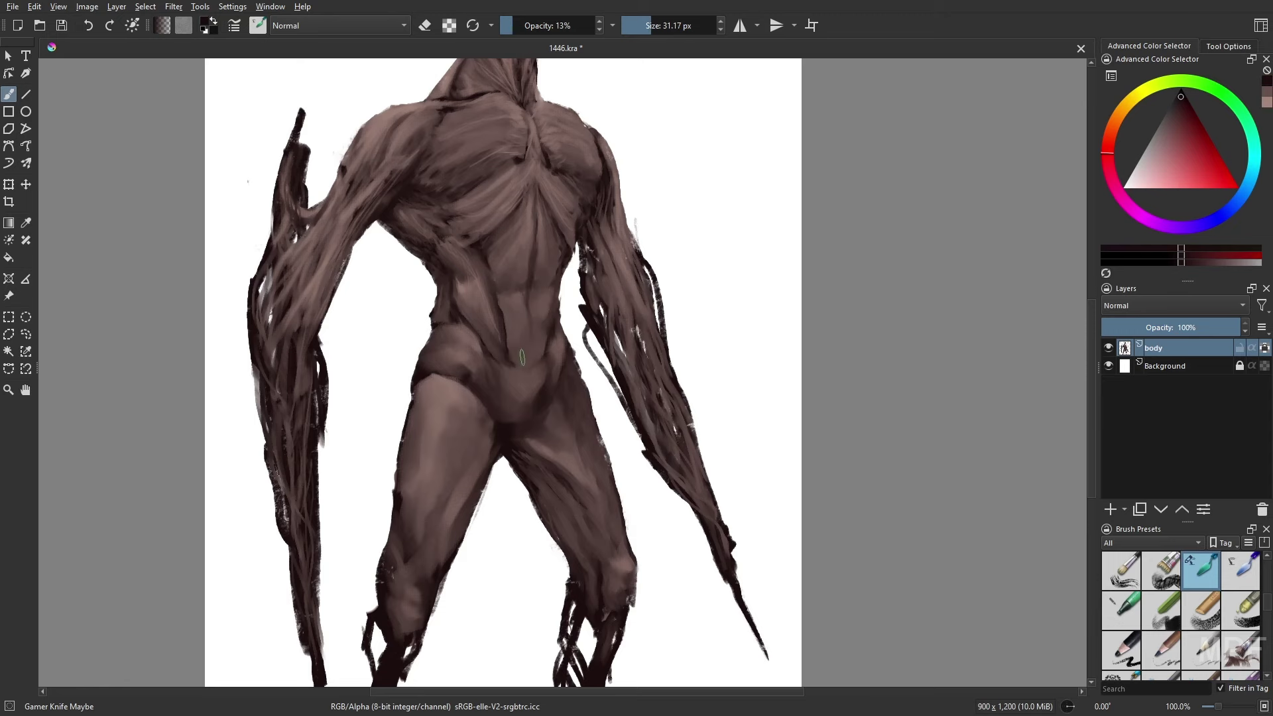
key("2")
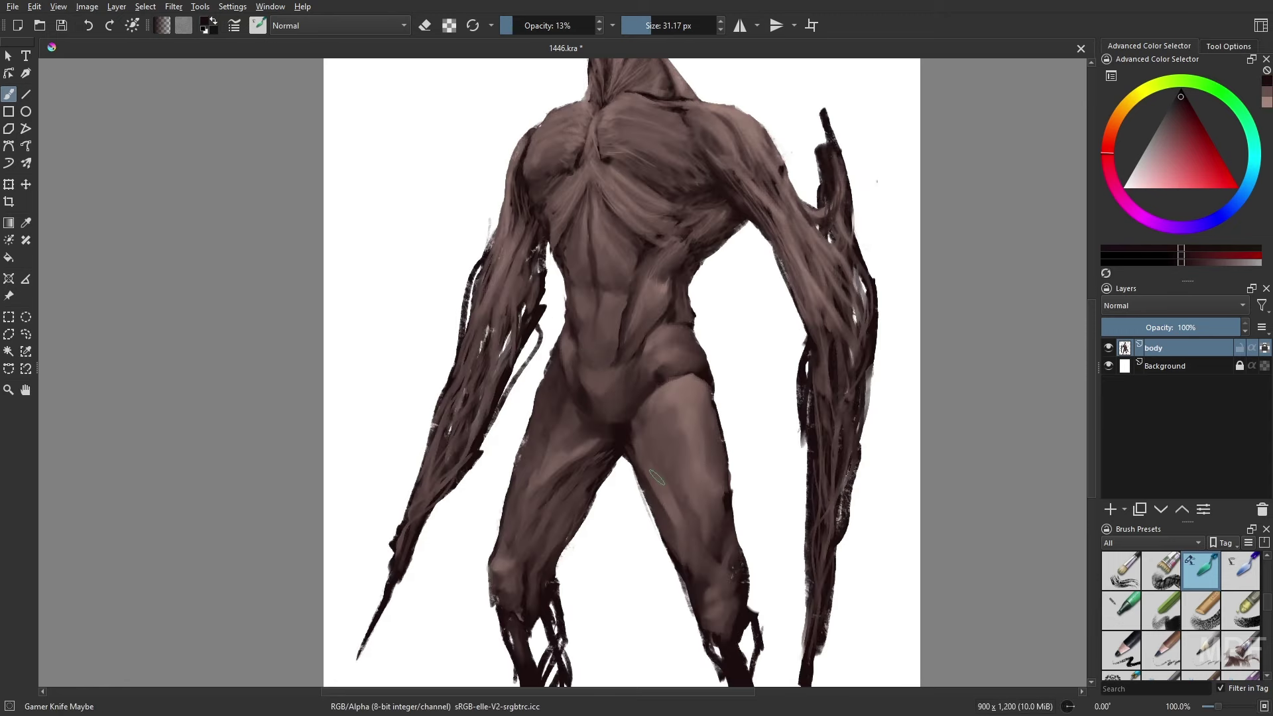
- Mirror the view and darken the waist and hip contours with the brush at 15.96 px and 76% opacity
key("m")
left_click(645, 26)
left_click(572, 26)
mouse_move(671, 294)
left_mouse_down()
mouse_move(653, 248)
mouse_move(685, 274)
left_mouse_up()
left_click_drag(704, 375, 715, 417)
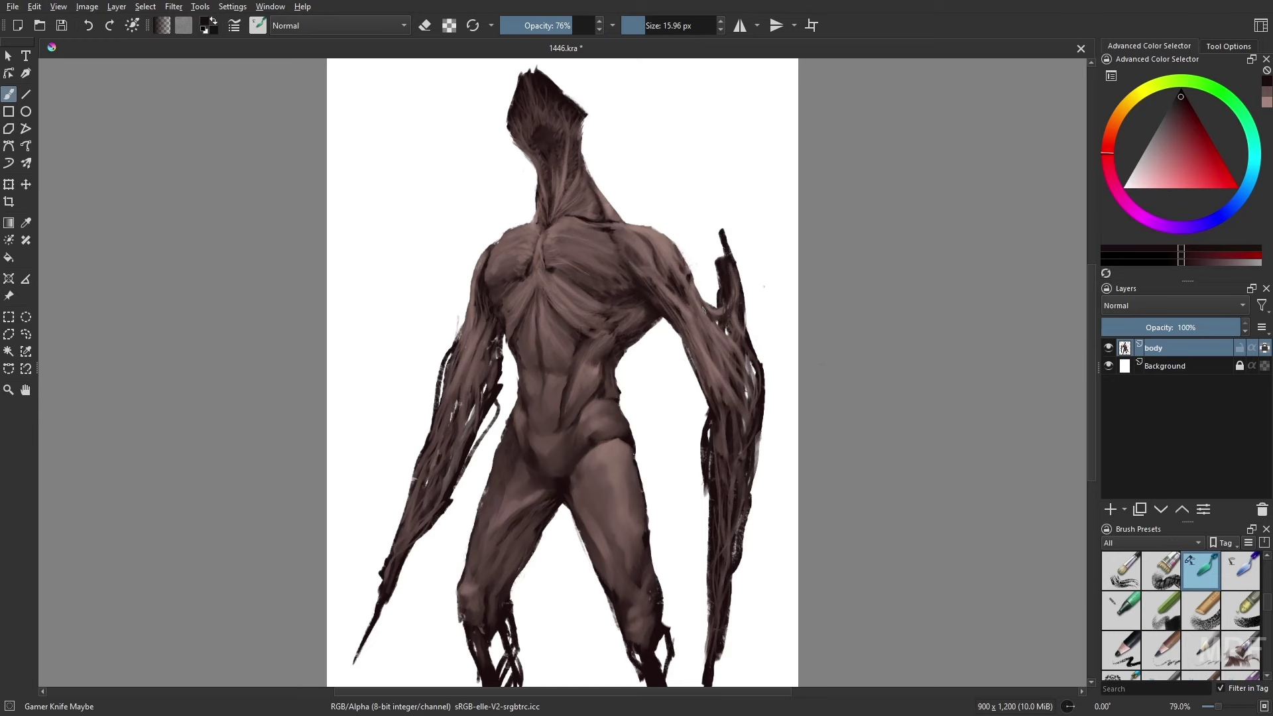
- Pick the light brown and paint highlight strands down the broad arm with the brush at 10 px
right_click(836, 404)
mouse_move(711, 311)
left_mouse_down()
mouse_move(728, 318)
mouse_move(733, 304)
mouse_move(744, 323)
left_mouse_up()
left_click(825, 403)
key("[")
key("[")
key("[")
key("[")
key("[")
key("[")
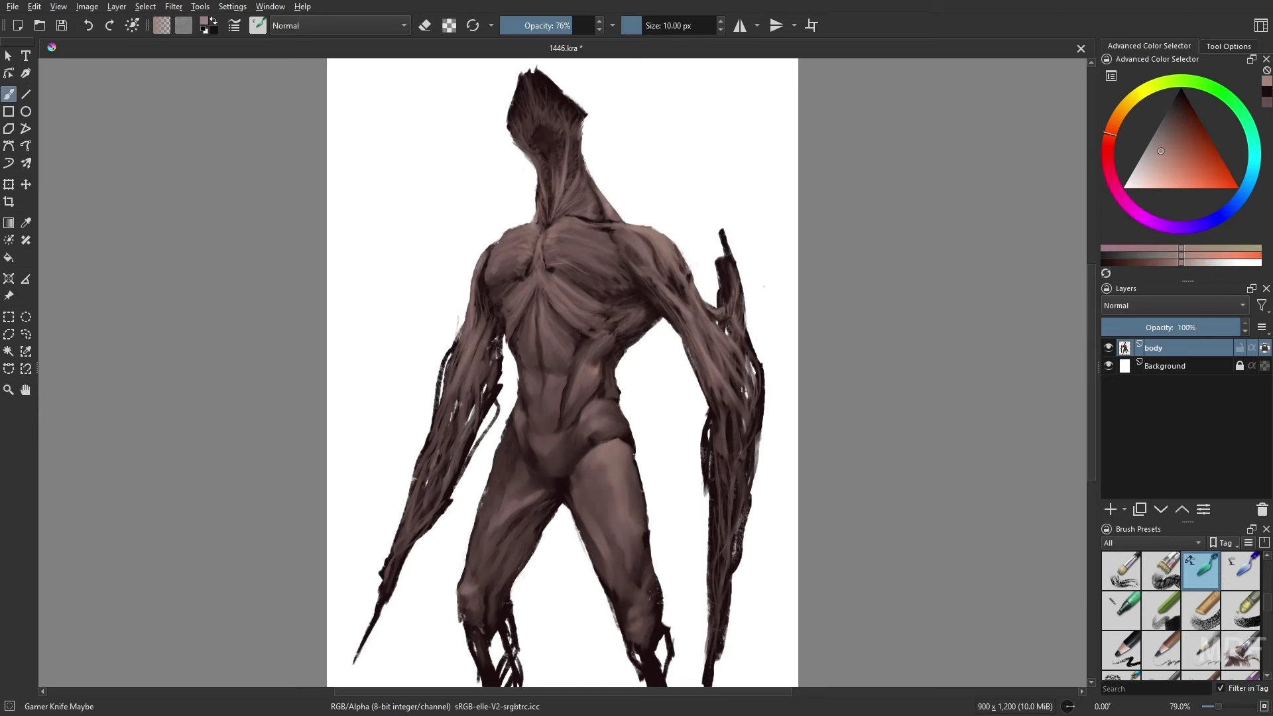
left_click_drag(740, 387, 754, 426)
mouse_move(734, 383)
left_mouse_down()
mouse_move(750, 431)
mouse_move(745, 413)
left_mouse_up()
left_click_drag(696, 324, 719, 371)
- Switch to the liner brush at 3 px and draw fine light strands across the chest and upper torso
right_click(707, 449)
left_click(707, 345)
key("plus")
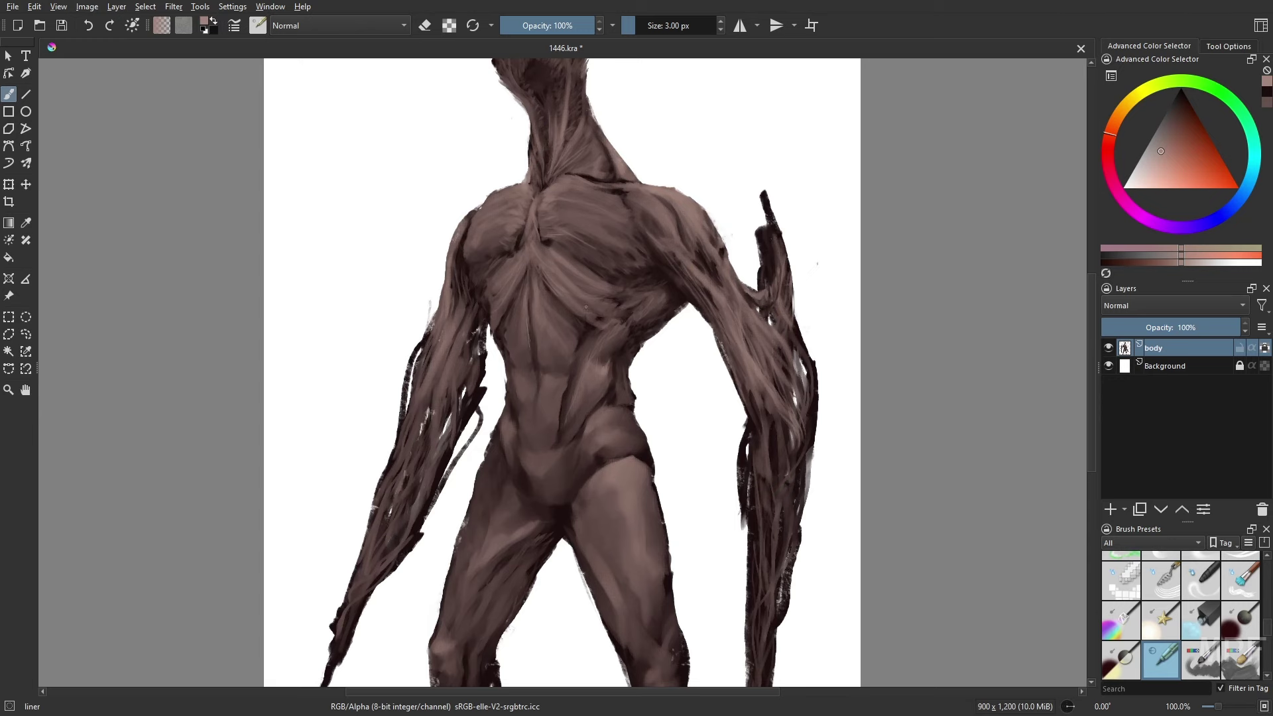
key("m")
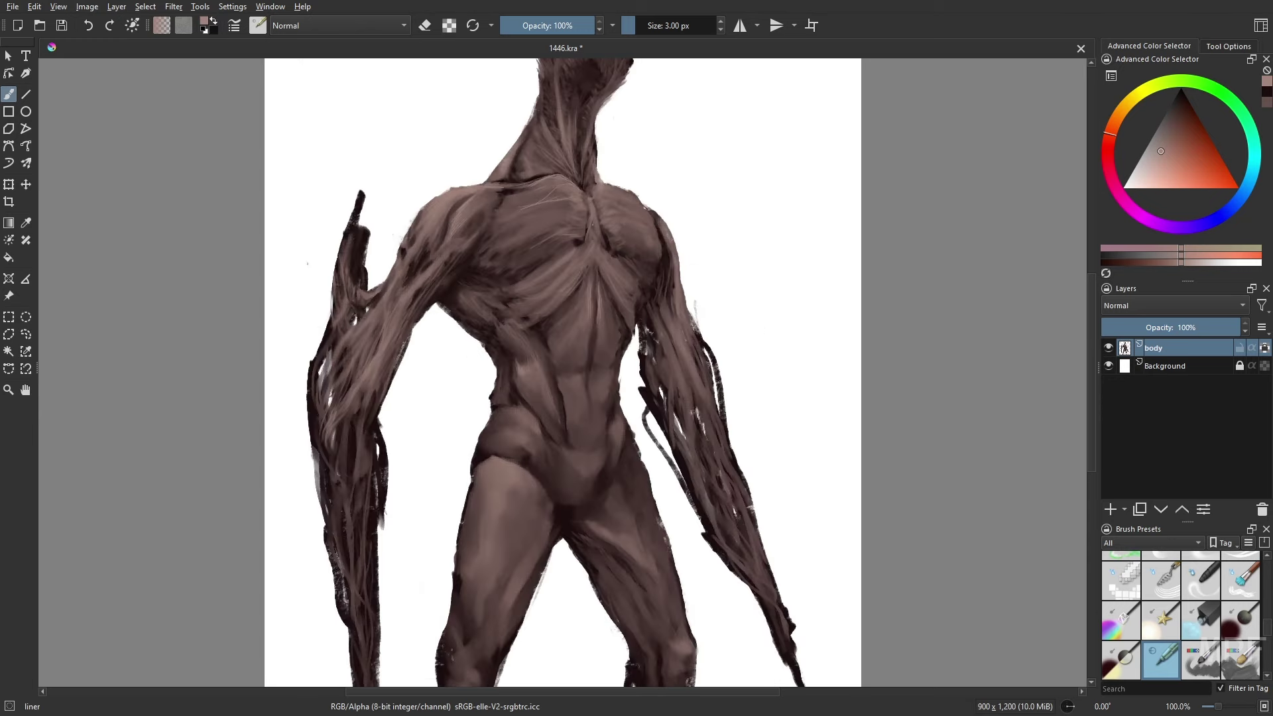
left_click_drag(564, 285, 553, 374)
left_click_drag(545, 177, 561, 260)
left_click_drag(530, 195, 570, 271)
- Lower the liner opacity to 44% and add subtle light fibres over the shoulders, arms, torso and thighs
left_click(541, 23)
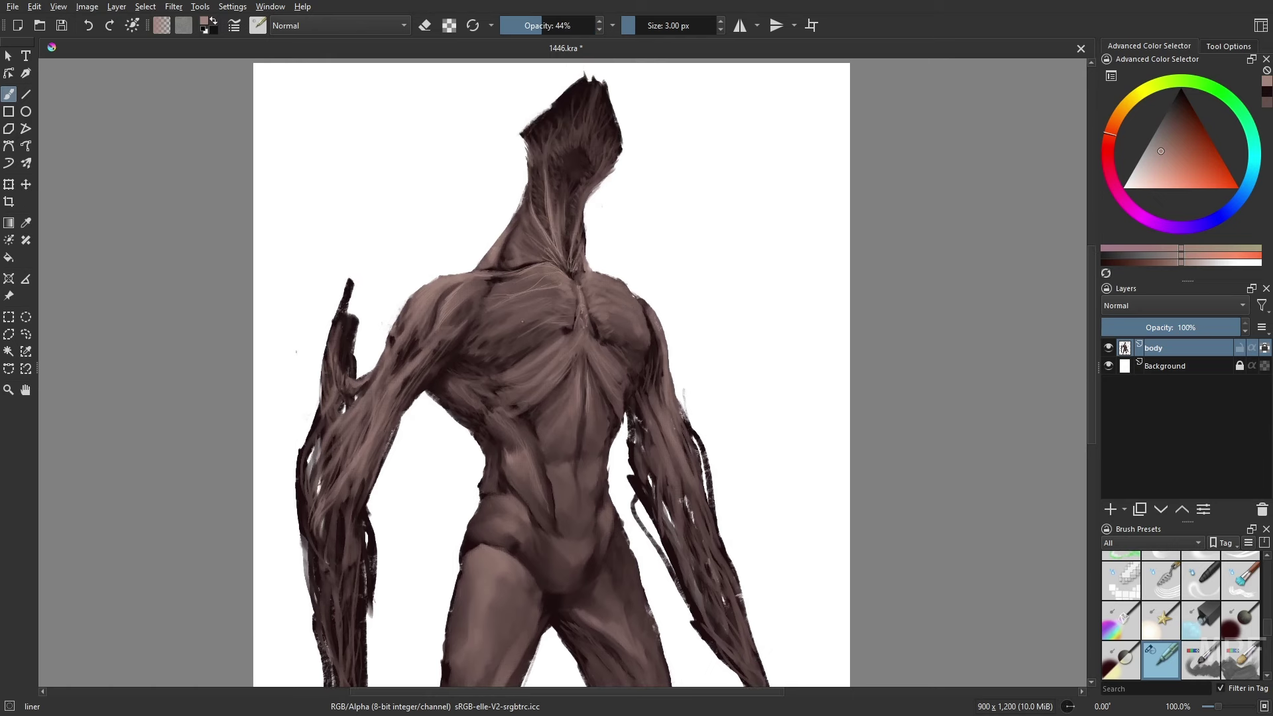
left_click_drag(429, 357, 392, 405)
mouse_move(681, 429)
left_mouse_down()
mouse_move(699, 486)
mouse_move(669, 448)
left_mouse_up()
left_click_drag(660, 432, 616, 359)
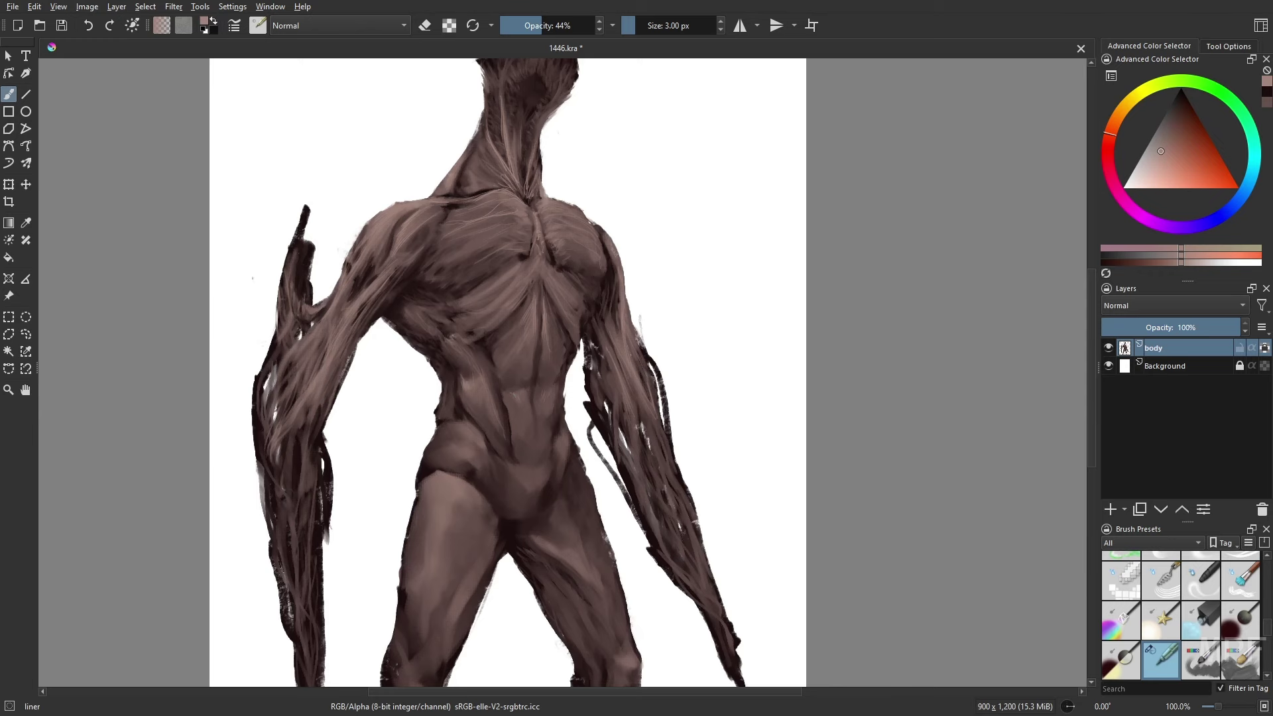
key("m")
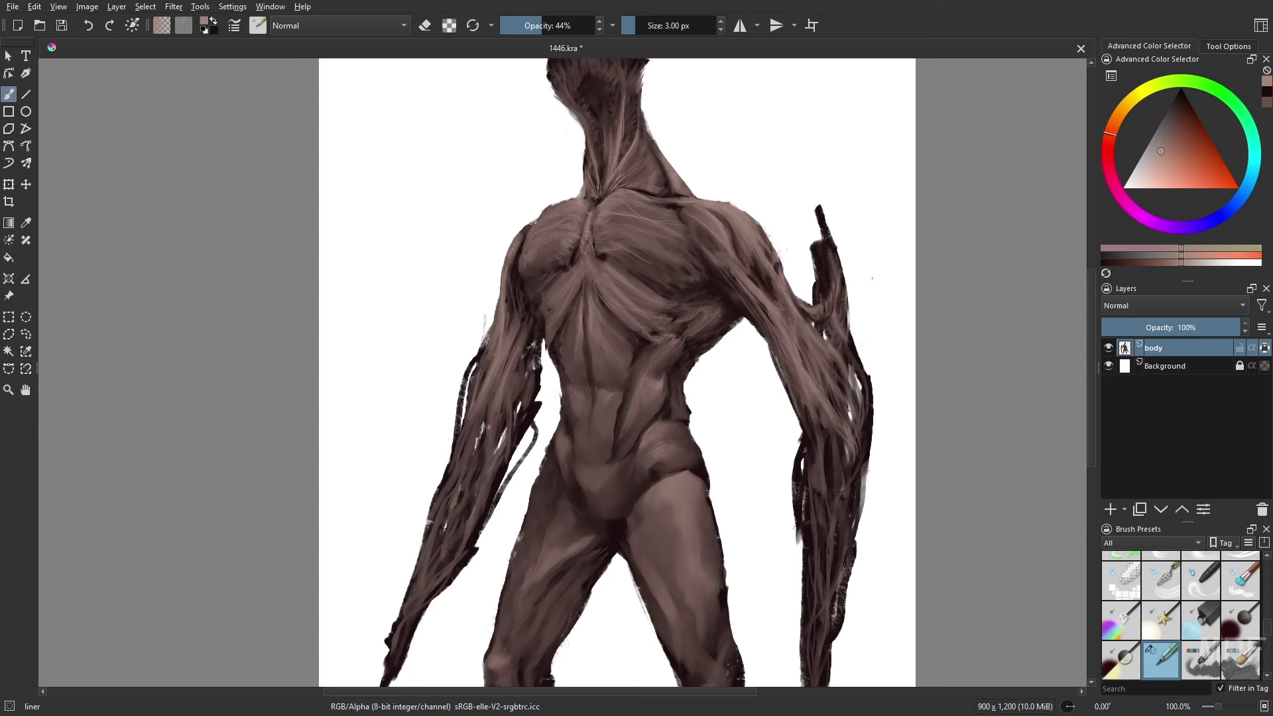
left_click_drag(742, 524, 726, 398)
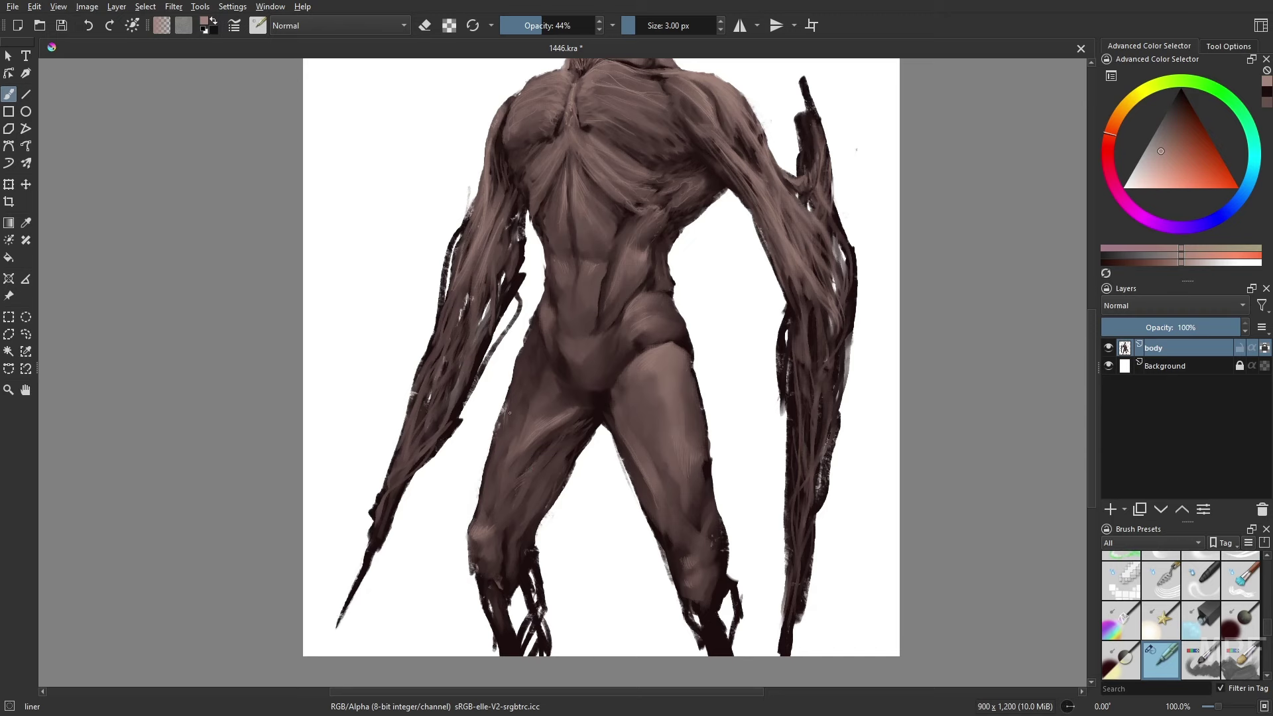
left_click_drag(880, 486, 888, 560)
key("m")
left_click_drag(648, 207, 669, 285)
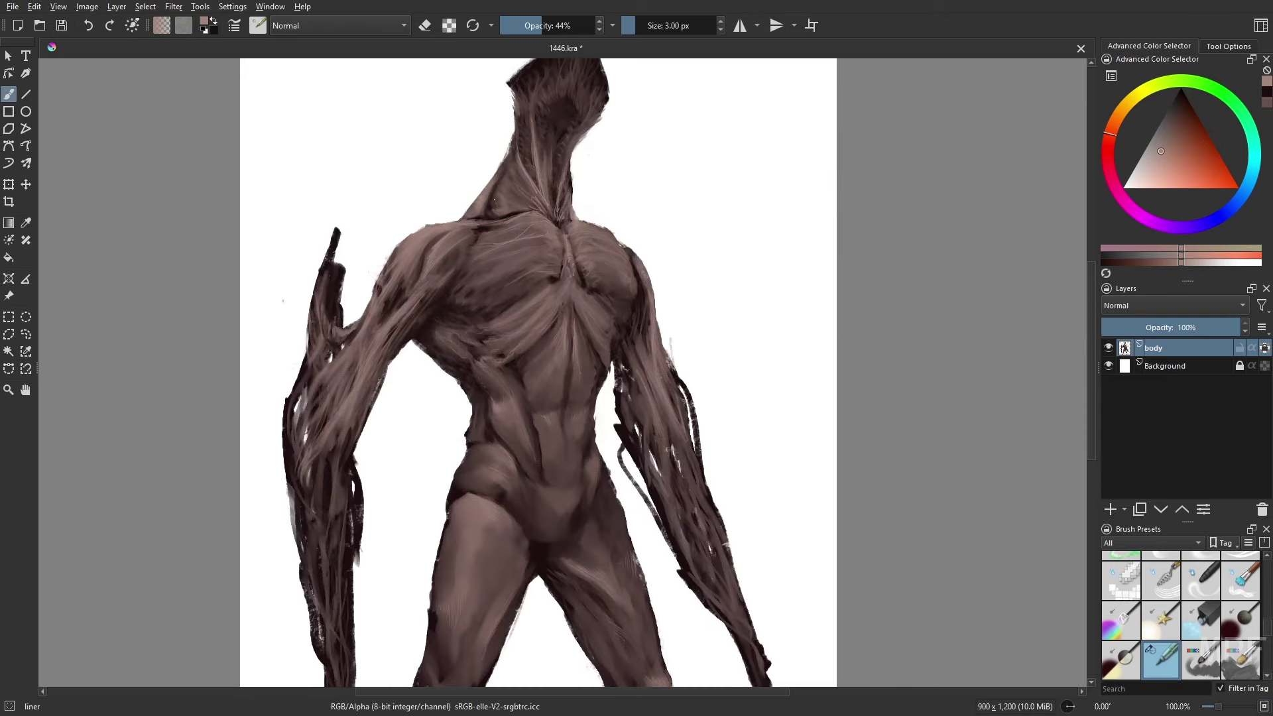
left_click_drag(744, 386, 758, 391)
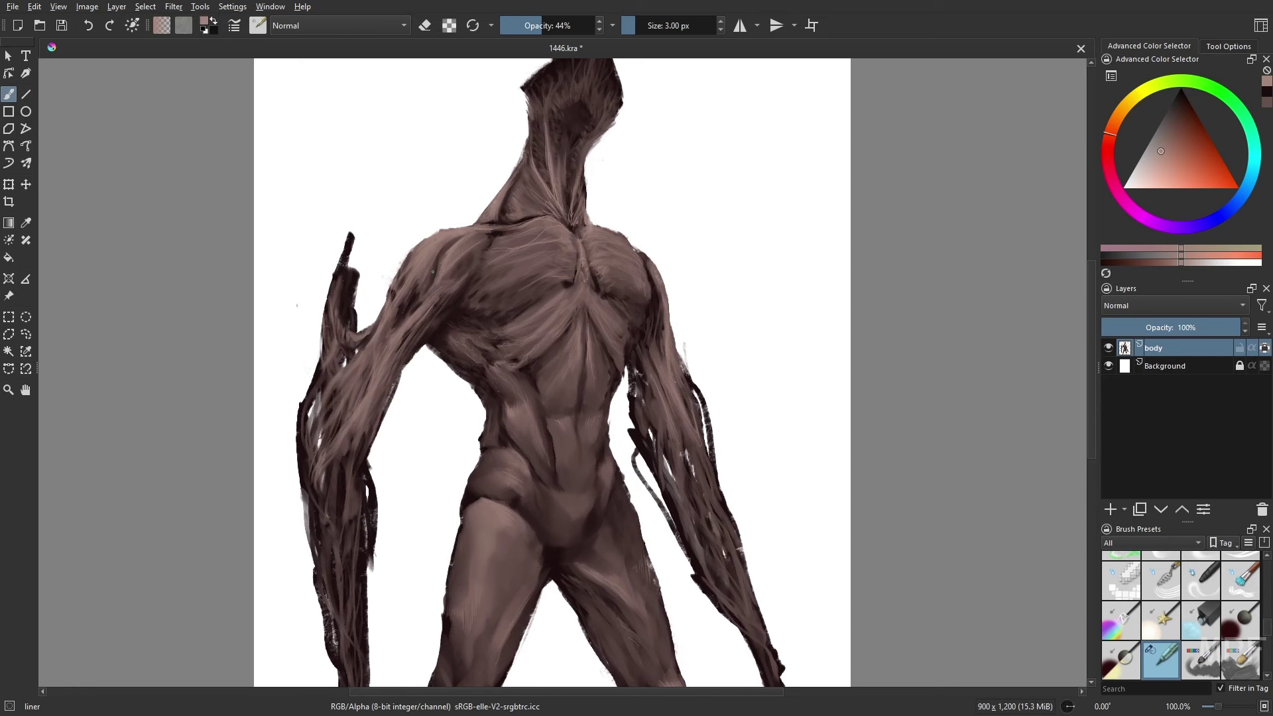
- Sample the dark brown and draw thin dark fibres over the arms, neck and torso, lowering the opacity to 32%
left_click(687, 457, "ctrl")
left_click(694, 475, "ctrl")
left_click_drag(686, 451, 693, 474)
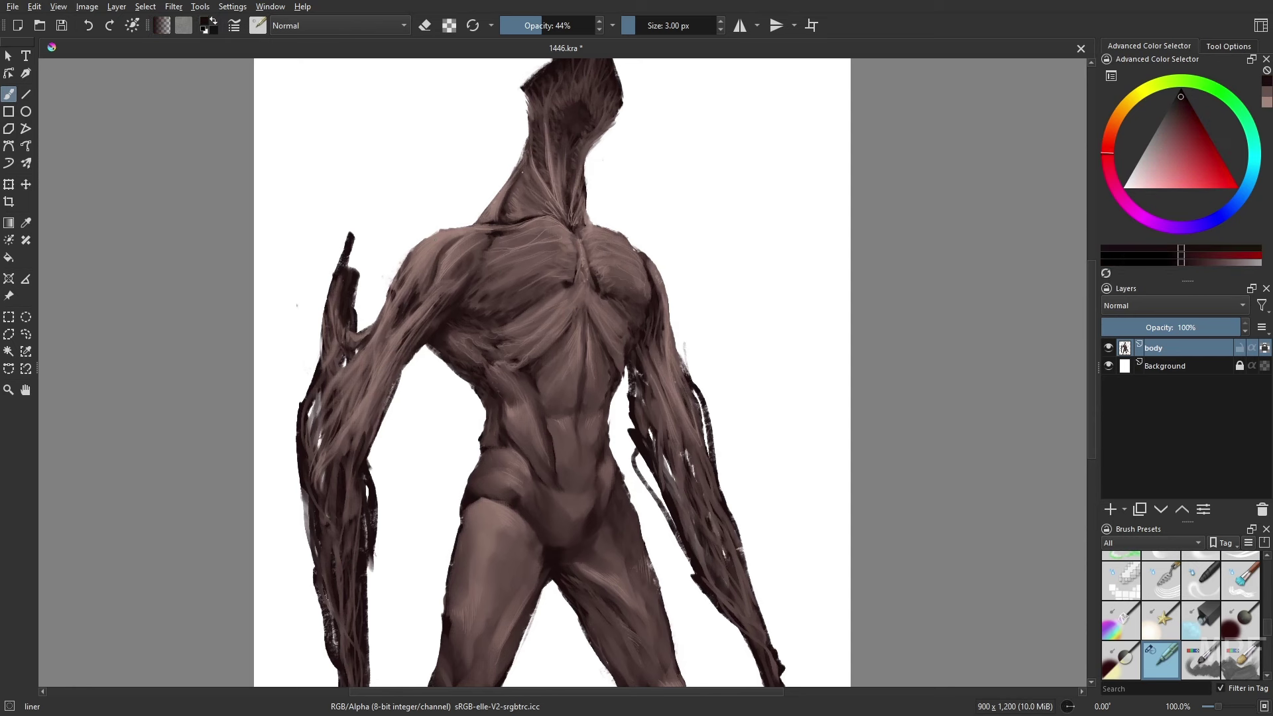
left_click_drag(582, 124, 591, 112)
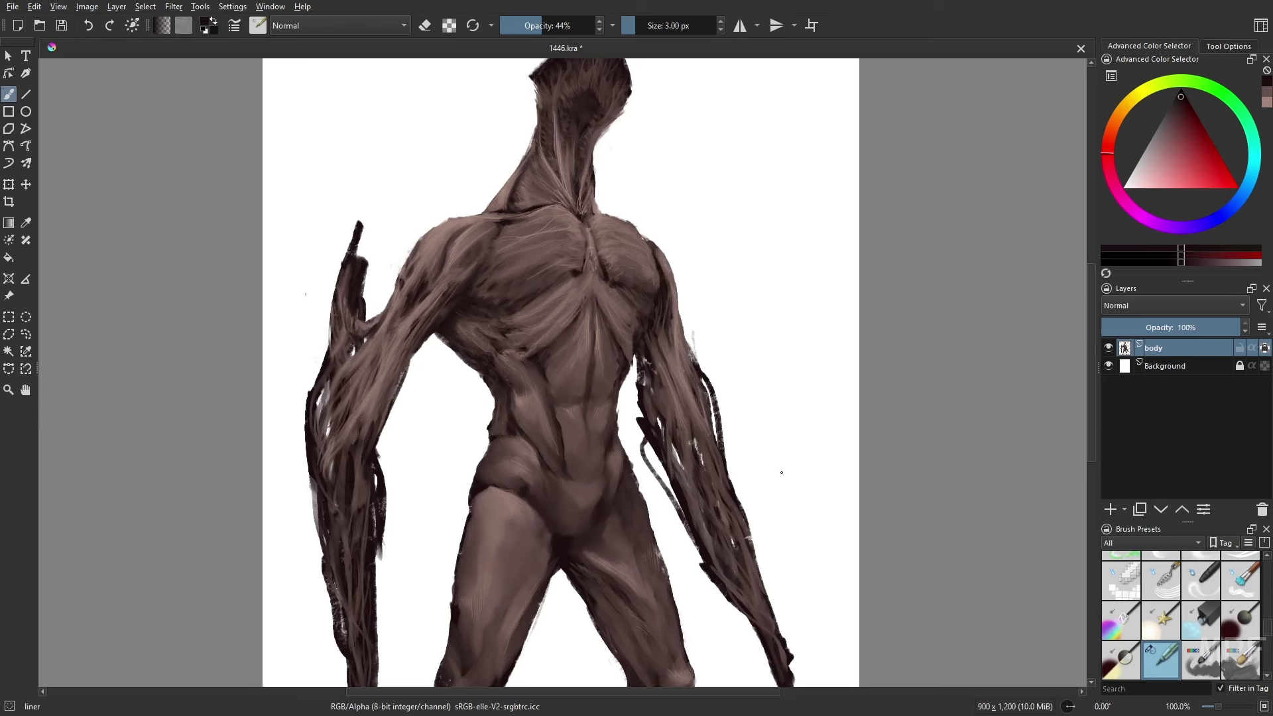
left_click_drag(782, 472, 754, 418)
key("i")
key("m")
key("i")
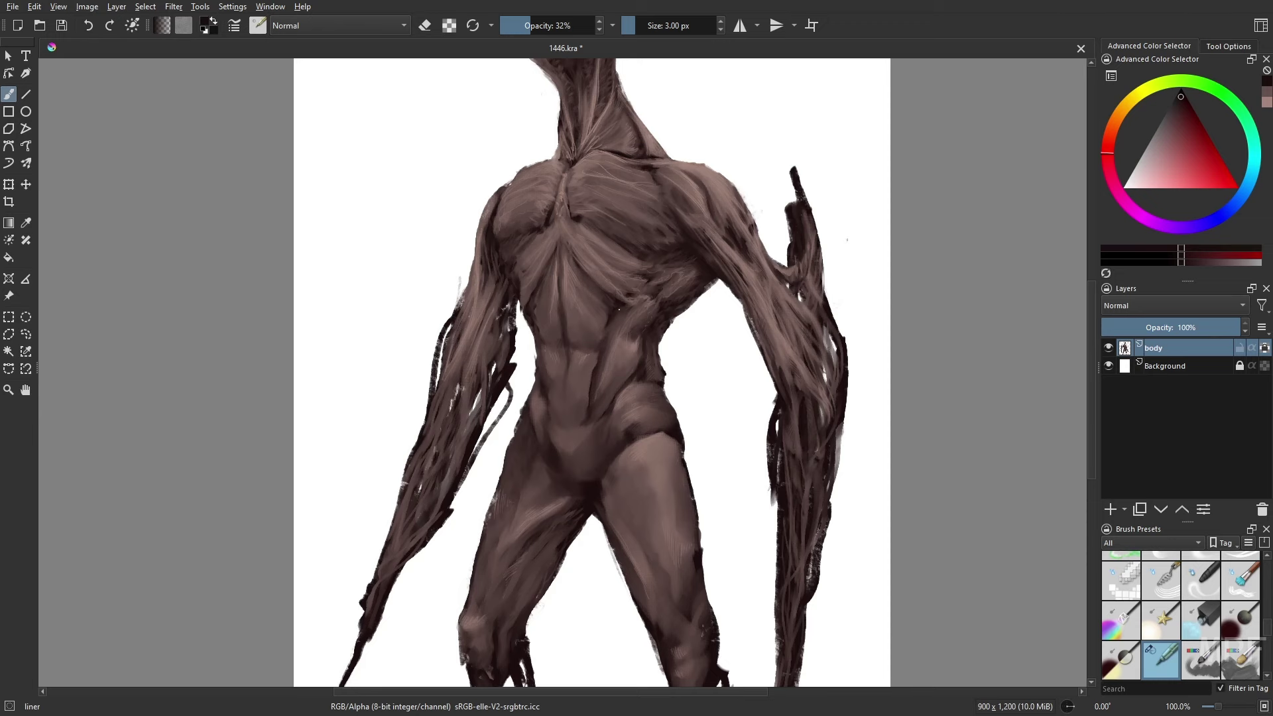
scroll(610, 391, "down", 2)
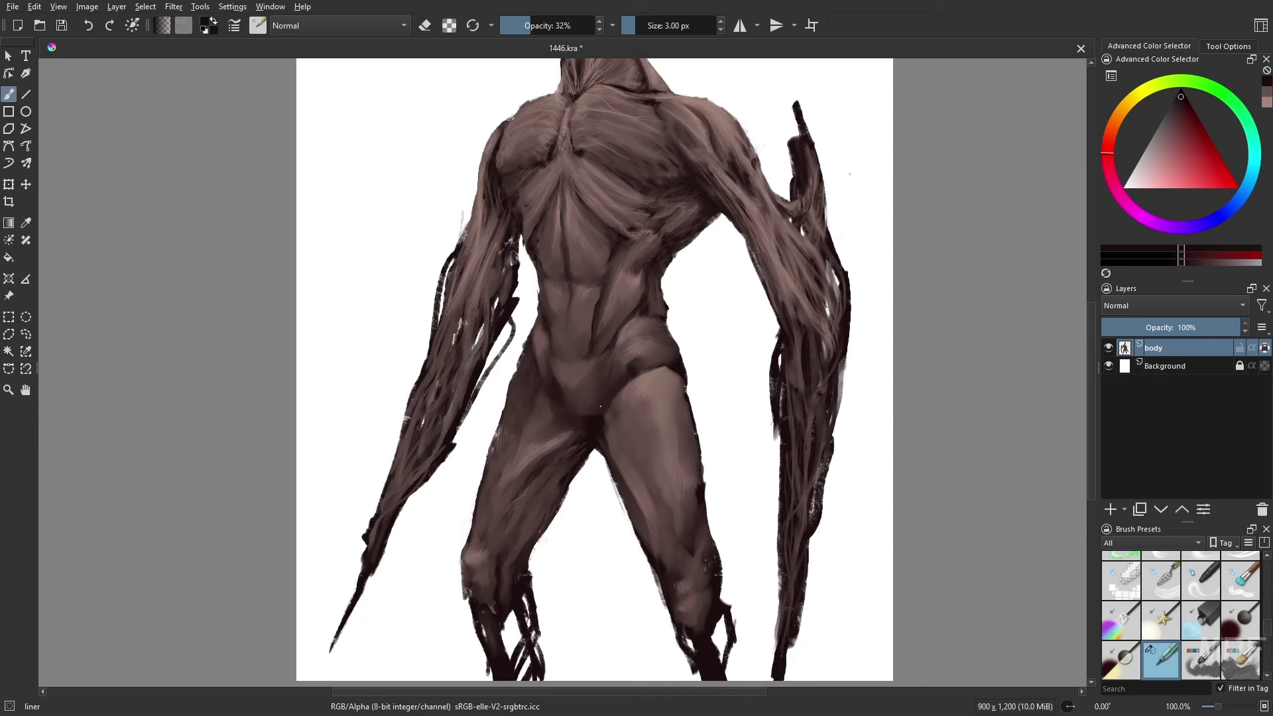
key("m")
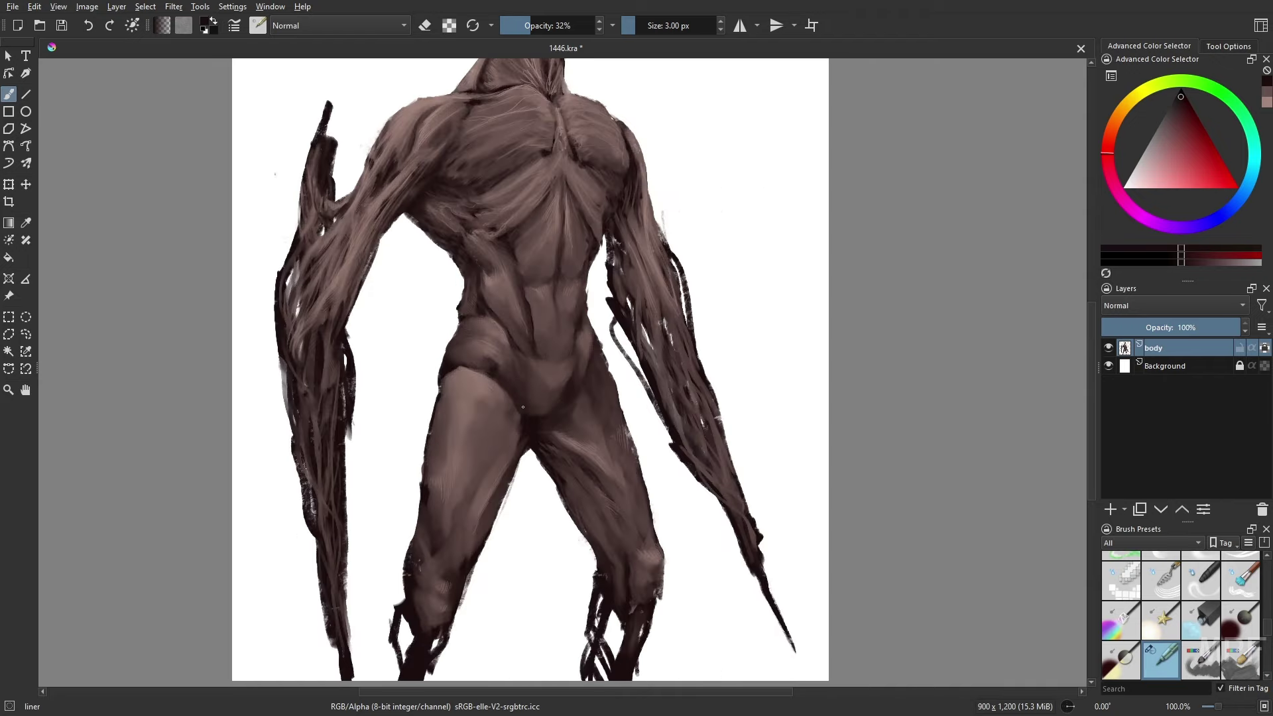
- Blend mid brown over the groin and hip with the Gamer Knife Maybe brush at 21.90 px and 55% opacity
right_click(688, 366)
left_click(750, 279)
left_click(1268, 91)
left_click(648, 26)
left_click(553, 26)
left_click_drag(540, 377, 601, 368)
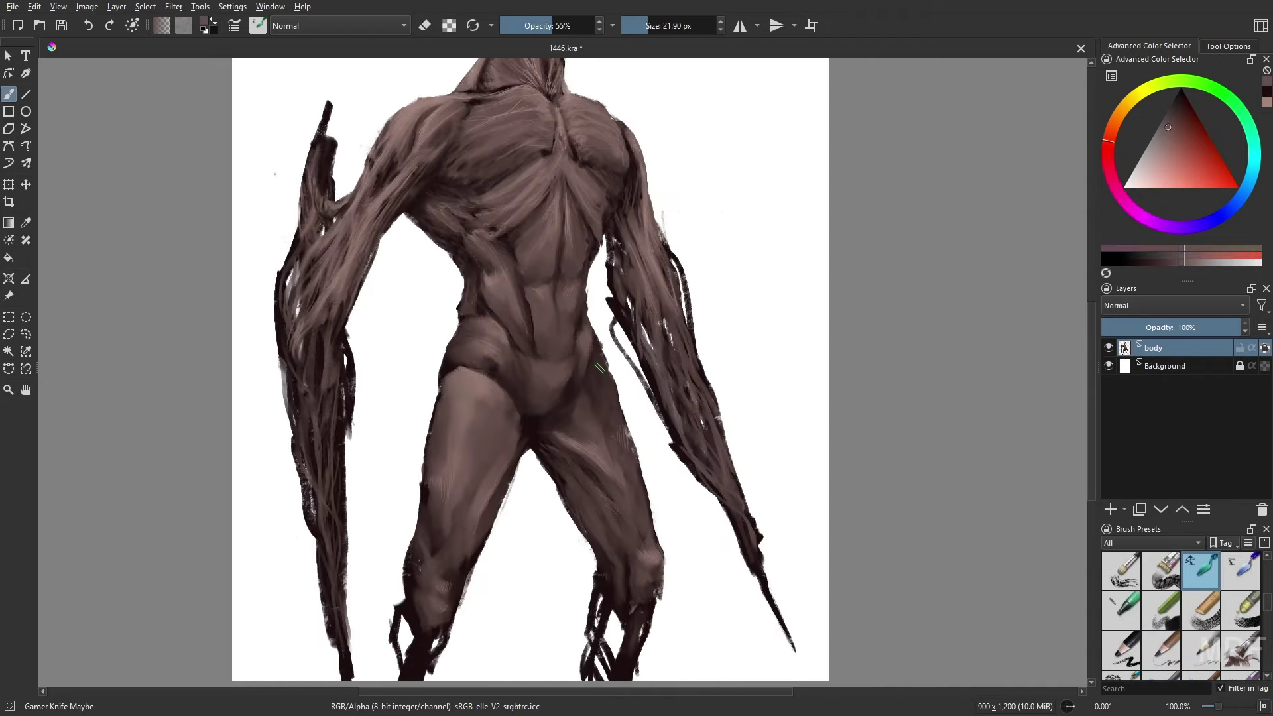
key("m")
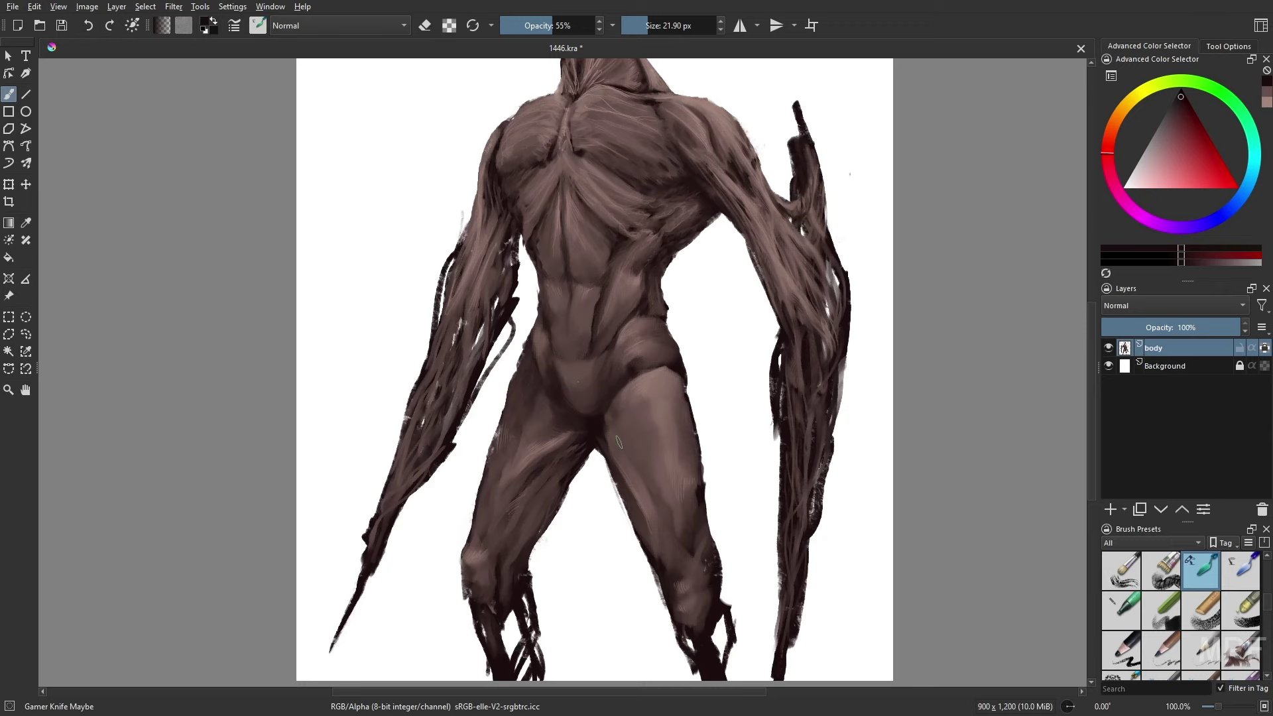
key("m")
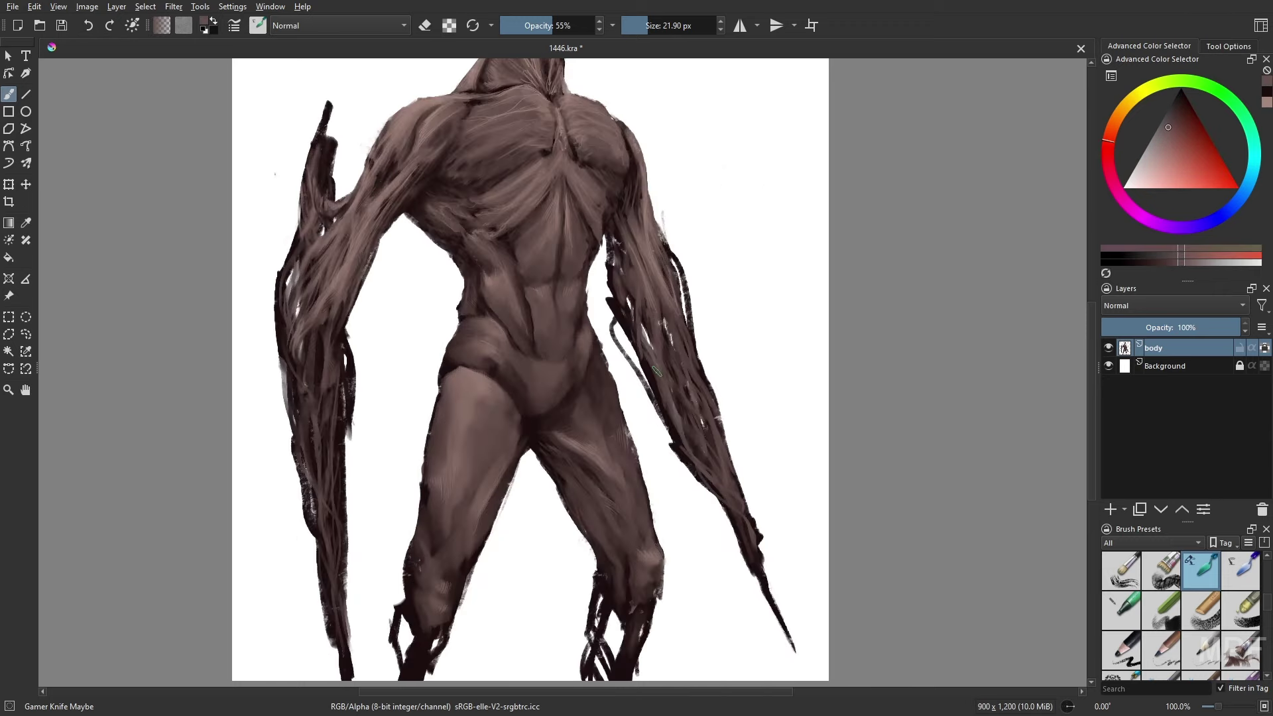
key("minus")
- Draw thin dark lines around the knee with the liner brush at 3 px and 32% opacity
right_click(602, 447)
left_click(572, 540)
key("1")
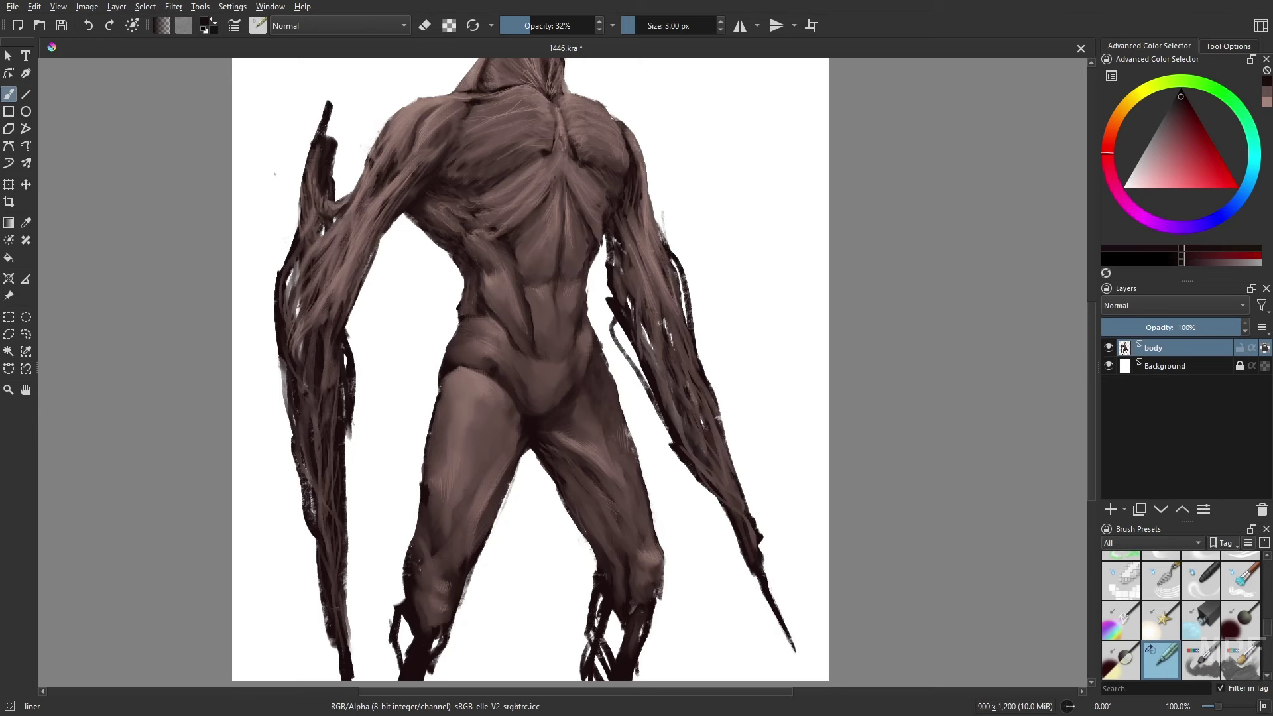
left_click_drag(493, 605, 511, 561)
- Turn off alpha lock on the body layer and paint dark strands on both shins at 15 px and 100% opacity
left_click(1266, 348)
right_click(868, 480)
left_click(839, 387)
left_click_drag(577, 27, 599, 27)
key("bracketright")
mouse_move(634, 561)
left_mouse_down()
mouse_move(629, 615)
mouse_move(680, 535)
left_mouse_up()
left_click_drag(412, 635, 421, 570)
left_click_drag(459, 590, 440, 636)
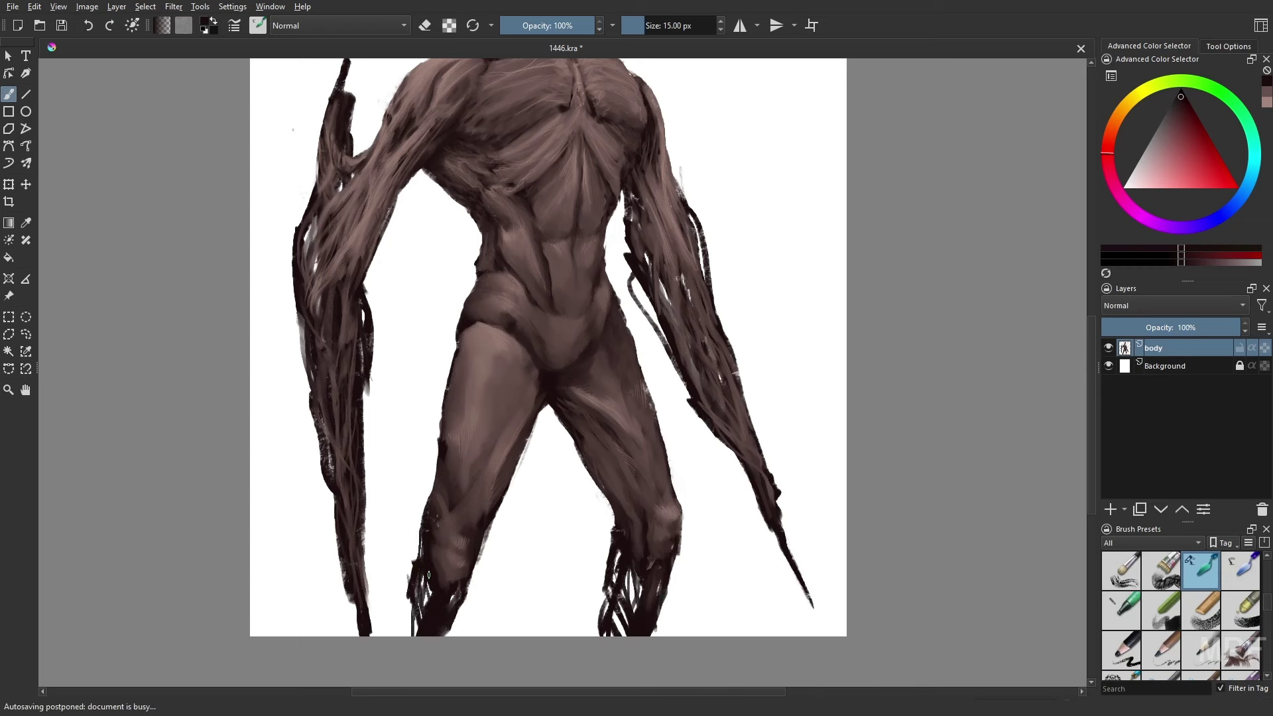
left_click_drag(617, 561, 614, 631)
- Reshape the outline of the broad forearm blade, alternating between painting and erasing along its edges
key("e")
left_click_drag(425, 505, 422, 527)
mouse_move(427, 497)
left_mouse_down()
mouse_move(403, 635)
mouse_move(364, 635)
left_mouse_up()
key("e")
key("e")
key("e")
left_click_drag(343, 580, 325, 467)
left_click_drag(332, 510, 325, 434)
mouse_move(365, 437)
left_mouse_down()
mouse_move(366, 380)
mouse_move(366, 392)
left_mouse_up()
left_click_drag(362, 384, 361, 357)
- Reduce the brush size and paint dark strands along the slim arm's inner edge and elbow
left_click_drag(577, 276, 563, 372)
left_click_drag(614, 329, 613, 348)
key("bracketleft")
key("bracketleft")
left_click_drag(612, 323, 680, 504)
left_click_drag(634, 389, 654, 436)
scroll(667, 520, "down", 1)
- Paint the spike above the broad arm's elbow into a sharper horn with the RGBA 06 Rock brush at 14.67 px
key("slash")
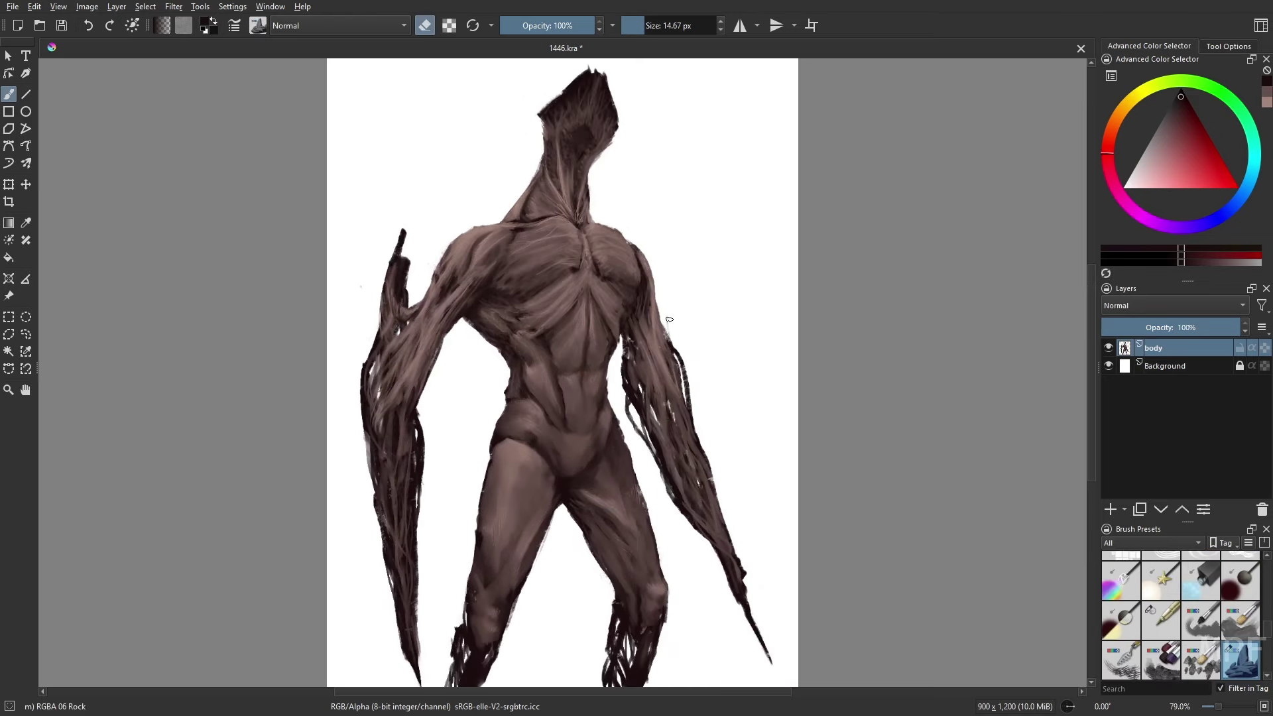
key("e")
left_click_drag(405, 262, 416, 217)
left_click_drag(408, 302, 413, 237)
left_click_drag(406, 257, 417, 230)
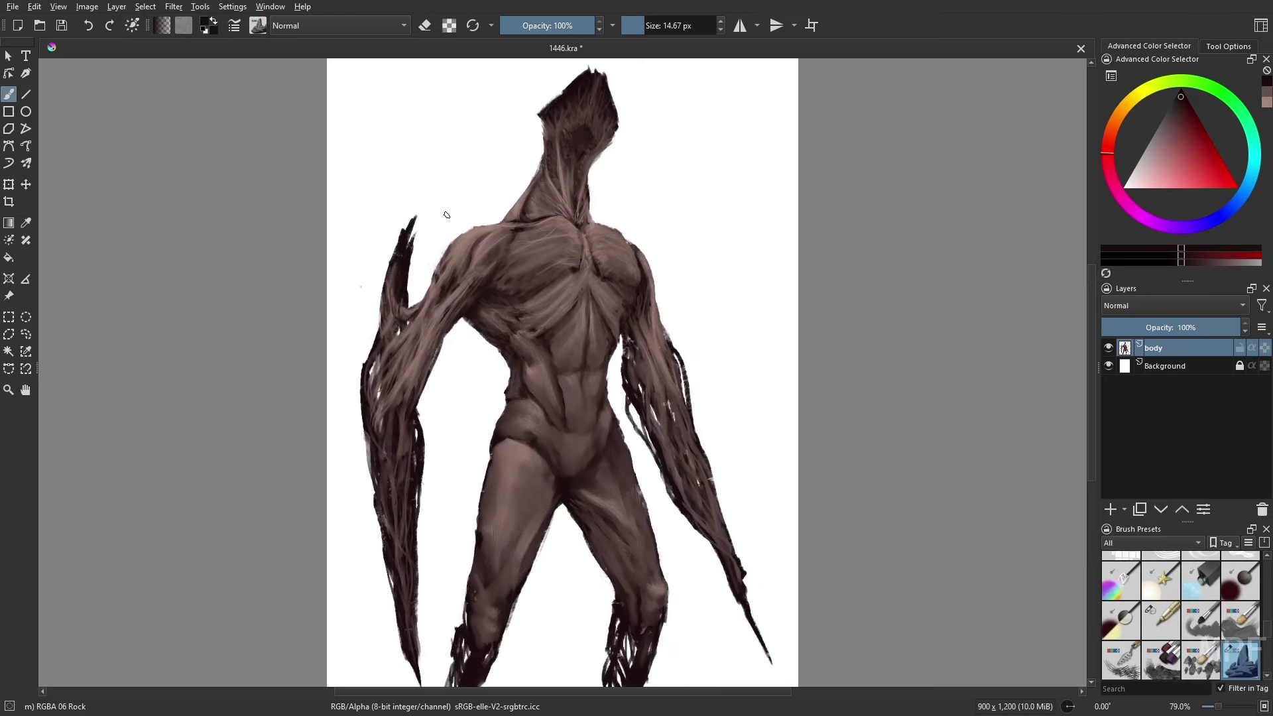
- Choose a pale pinkish beige and add fine highlights to the shoulder and collarbone with the liner at 3 px and 32% opacity
left_click(1161, 620)
left_click(1267, 102)
left_click(1146, 174)
key("plus")
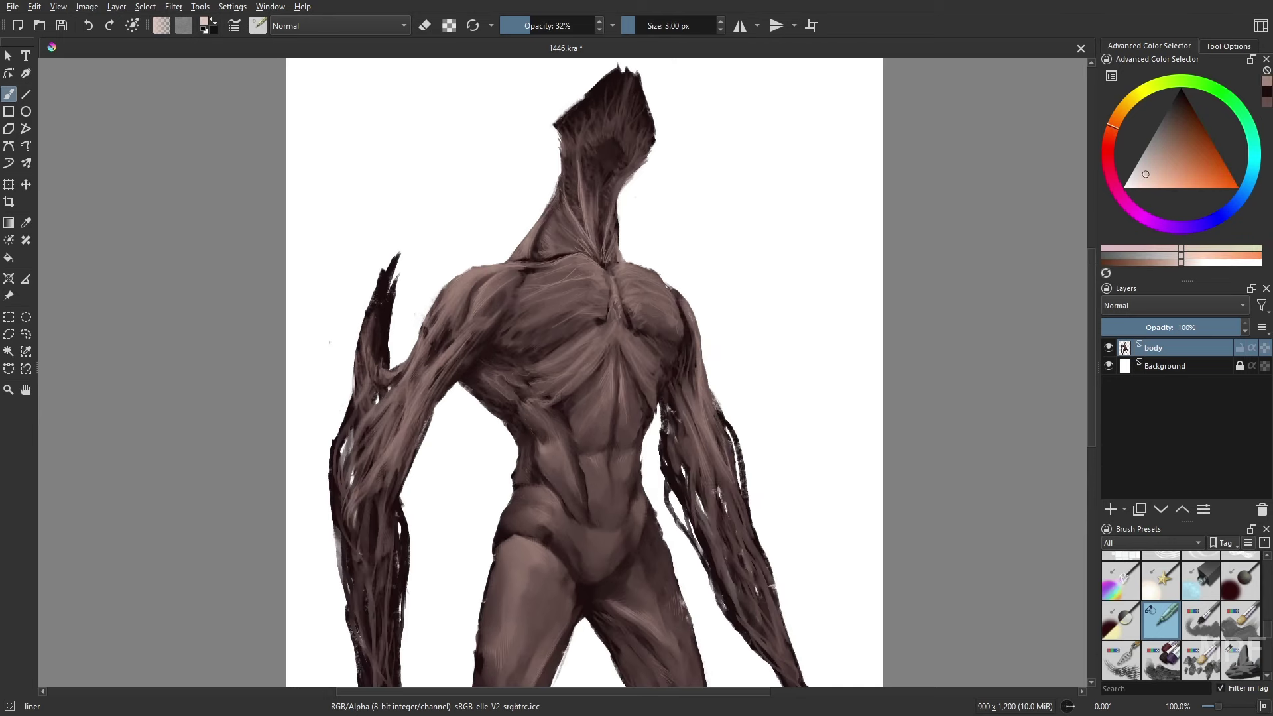
mouse_move(465, 279)
left_mouse_down()
mouse_move(454, 296)
mouse_move(567, 258)
left_mouse_up()
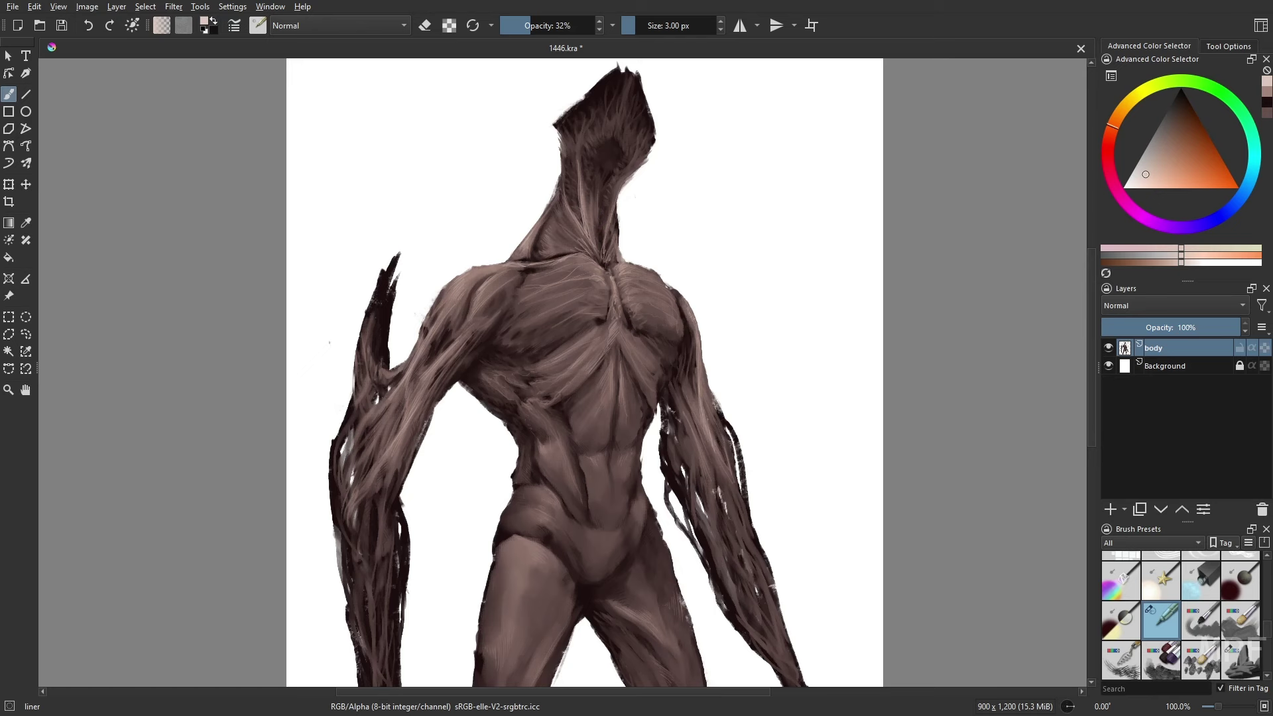
- Continue the pale fibre highlights over the torso, arms and thighs, checking the figure in mirrored view
left_click_drag(769, 419, 780, 390)
left_click_drag(552, 417, 557, 423)
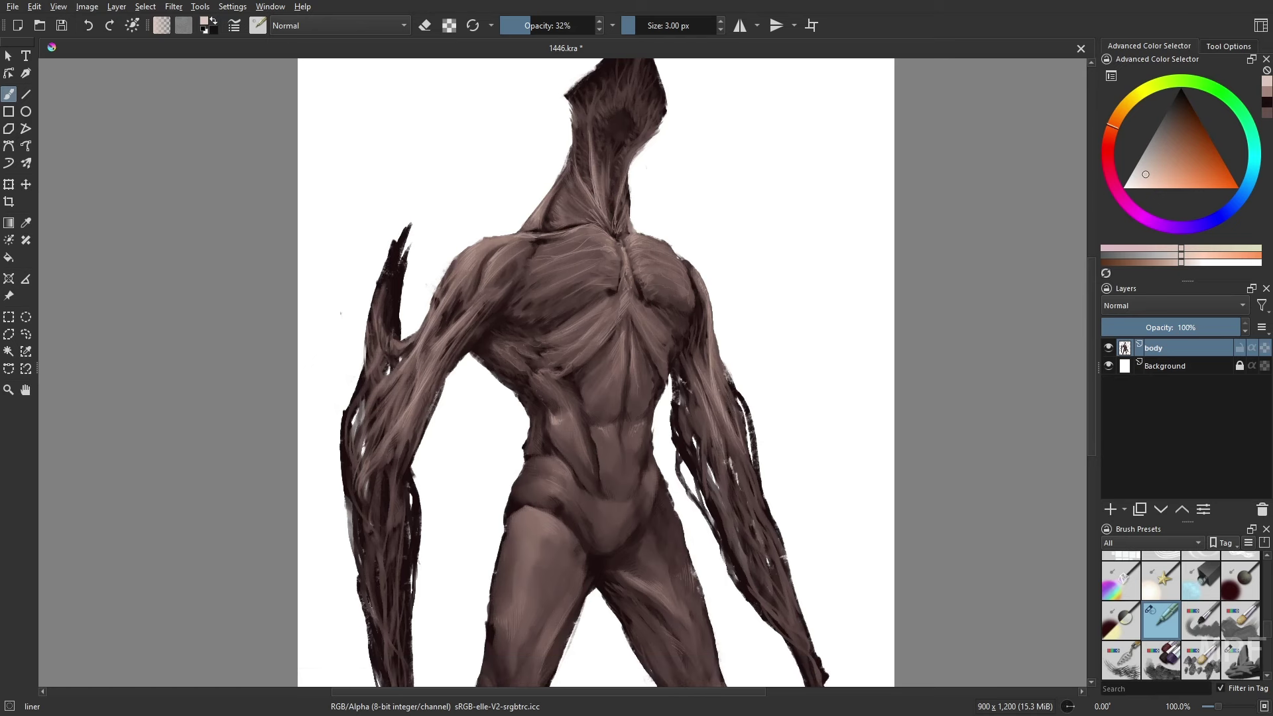
left_click_drag(780, 390, 724, 354)
key("m")
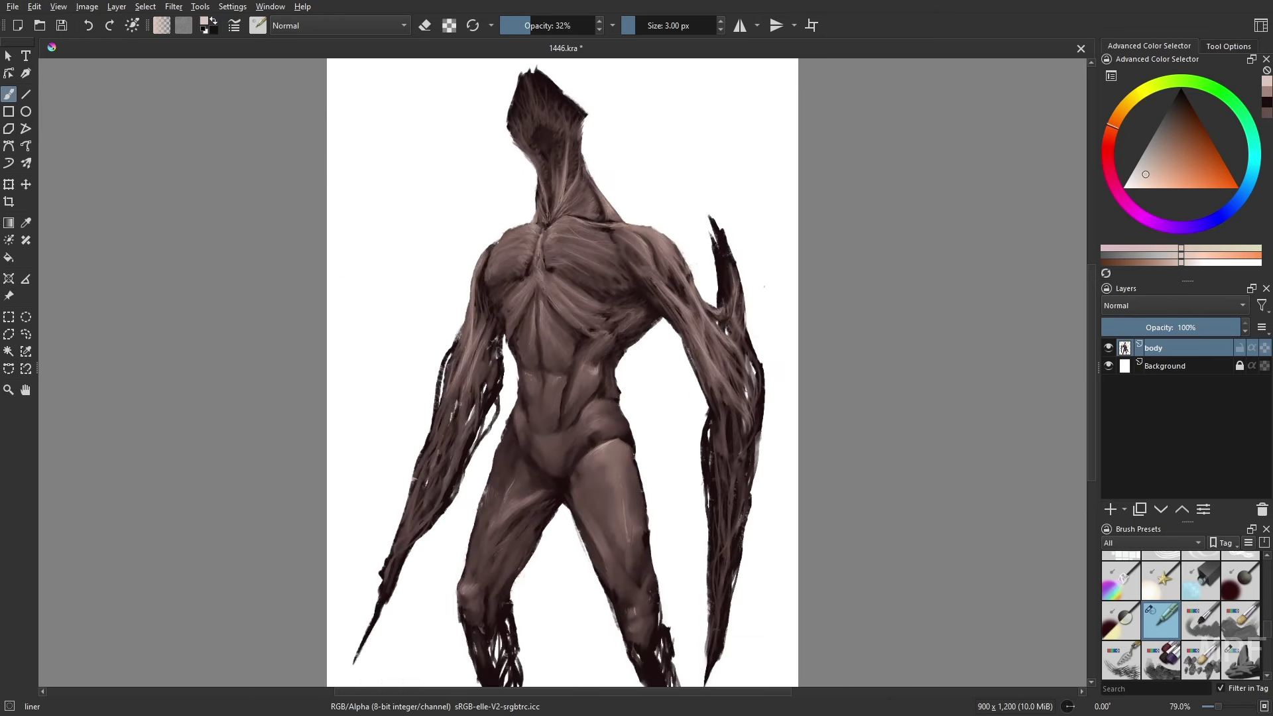
left_click_drag(799, 341, 799, 359)
- Add a layer named "back" directly above the Background layer and choose a muted greyish-blue paint colour
left_click(1166, 366)
left_click(1110, 510)
double_click(1165, 366)
type("back")
key("Return")
left_click(1248, 182)
left_click(1159, 144)
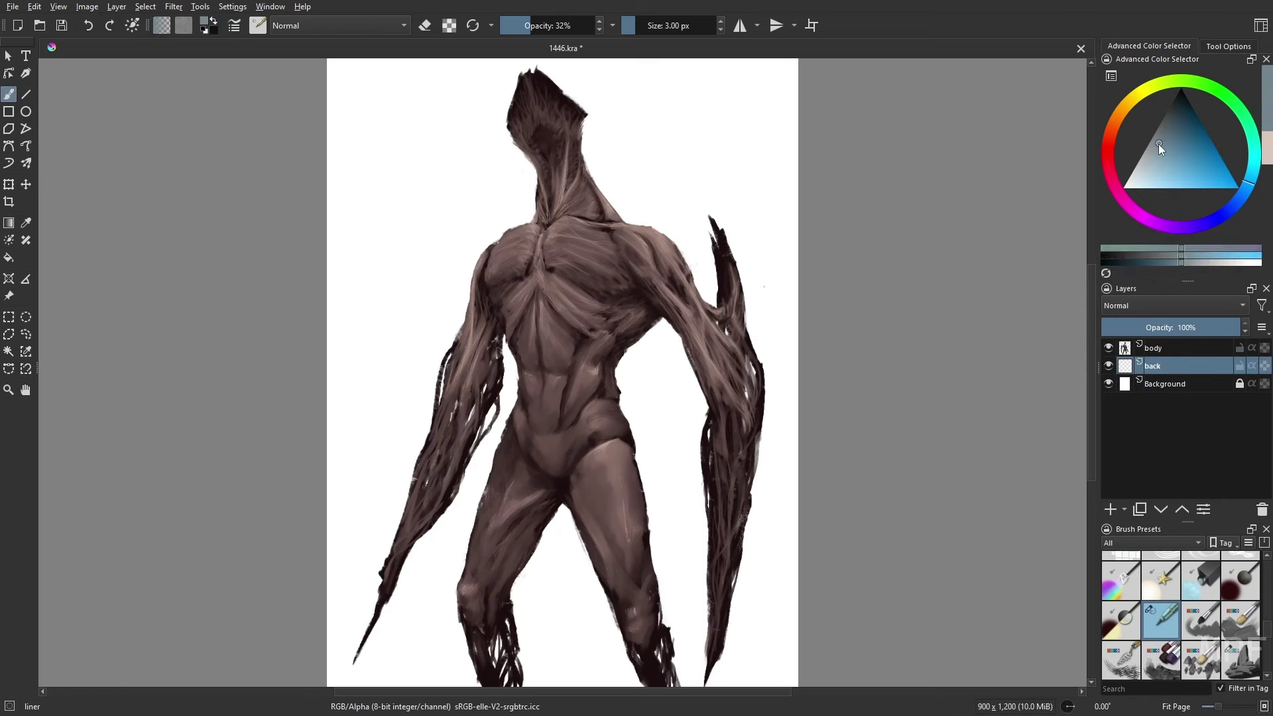
- Fill the back layer with muted greyish blue, lock its alpha and blend a bluer gradient into its lower part
left_click(591, 25)
left_click(9, 258)
left_click(410, 229)
left_click(1238, 199)
left_click(1170, 137)
left_click(1264, 366)
left_click(8, 222)
mouse_move(790, 608)
left_mouse_down()
mouse_move(654, 159)
mouse_move(659, 502)
left_mouse_up()
- Choose a pale bluish white and brush light over the background beside the figure with Wet Bristles Rough at 80 px and 34% opacity
left_click(1248, 183)
left_click(1138, 180)
left_click(9, 94)
right_click(876, 440)
left_click(876, 358)
left_click(533, 25)
left_click_drag(427, 463, 360, 386)
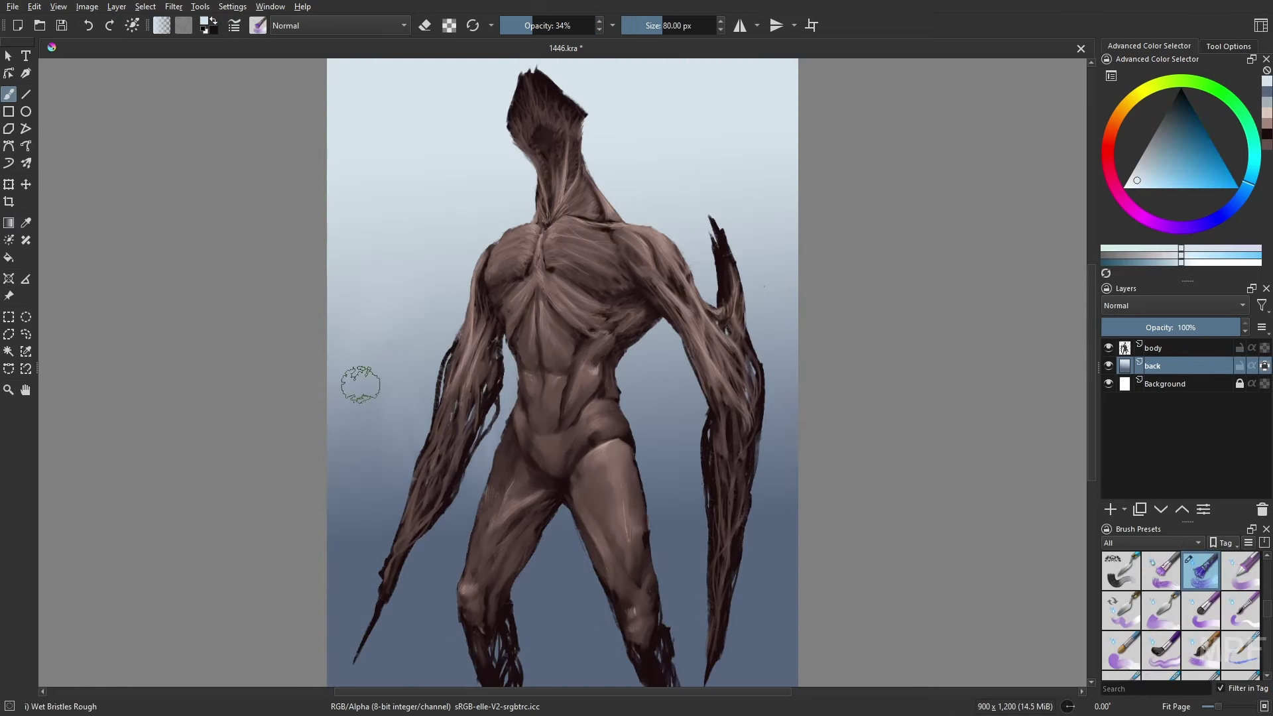
left_click_drag(690, 363, 647, 443)
- Erase the stray speck beside the broad arm on the body layer
left_click(1166, 348)
right_click(889, 404)
left_click(903, 325)
left_click(765, 287)
- Continue the pale Wet Bristles Rough strokes on the back layer, covering both sides of the torso
right_click(930, 361)
left_click(929, 279)
left_click(1160, 369)
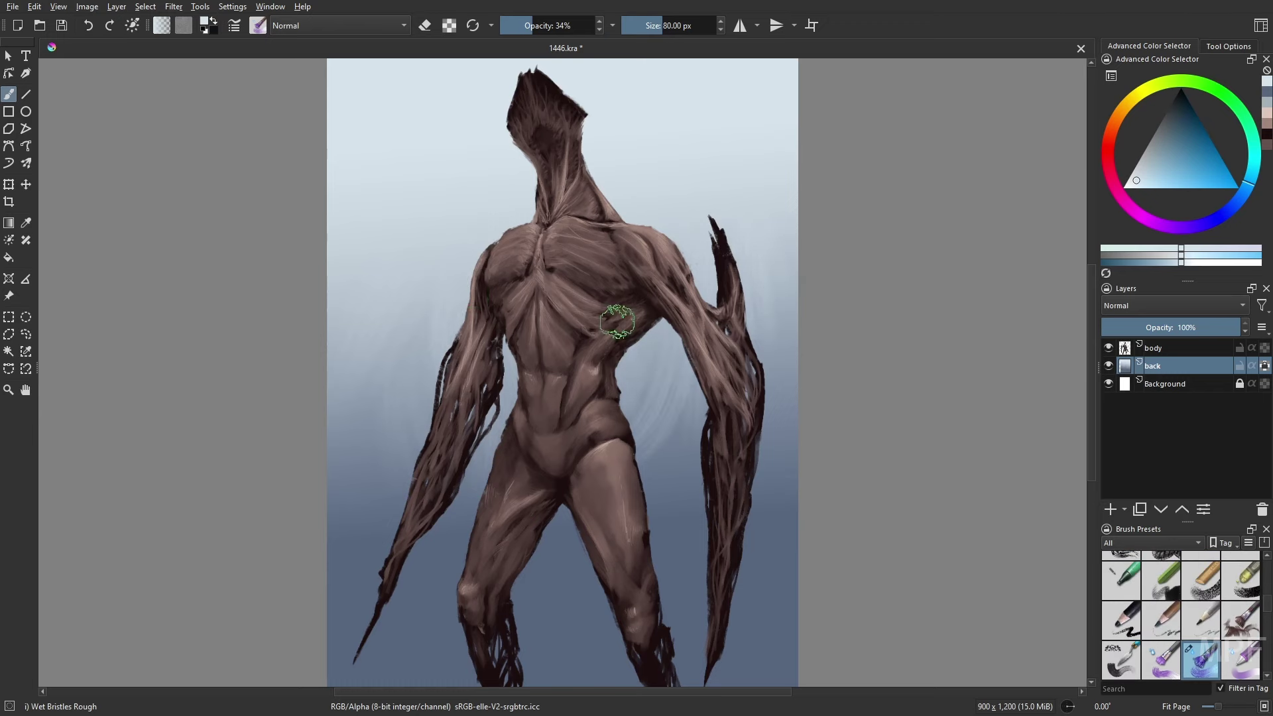
left_click_drag(674, 351, 633, 421)
mouse_move(398, 411)
left_mouse_down()
mouse_move(367, 437)
mouse_move(361, 524)
left_mouse_up()
- Choose a dark navy blue and darken the background along the bottom edge around the legs
left_click(1235, 205)
left_click(1180, 113)
left_click_drag(673, 584, 665, 492)
left_click_drag(723, 570, 683, 564)
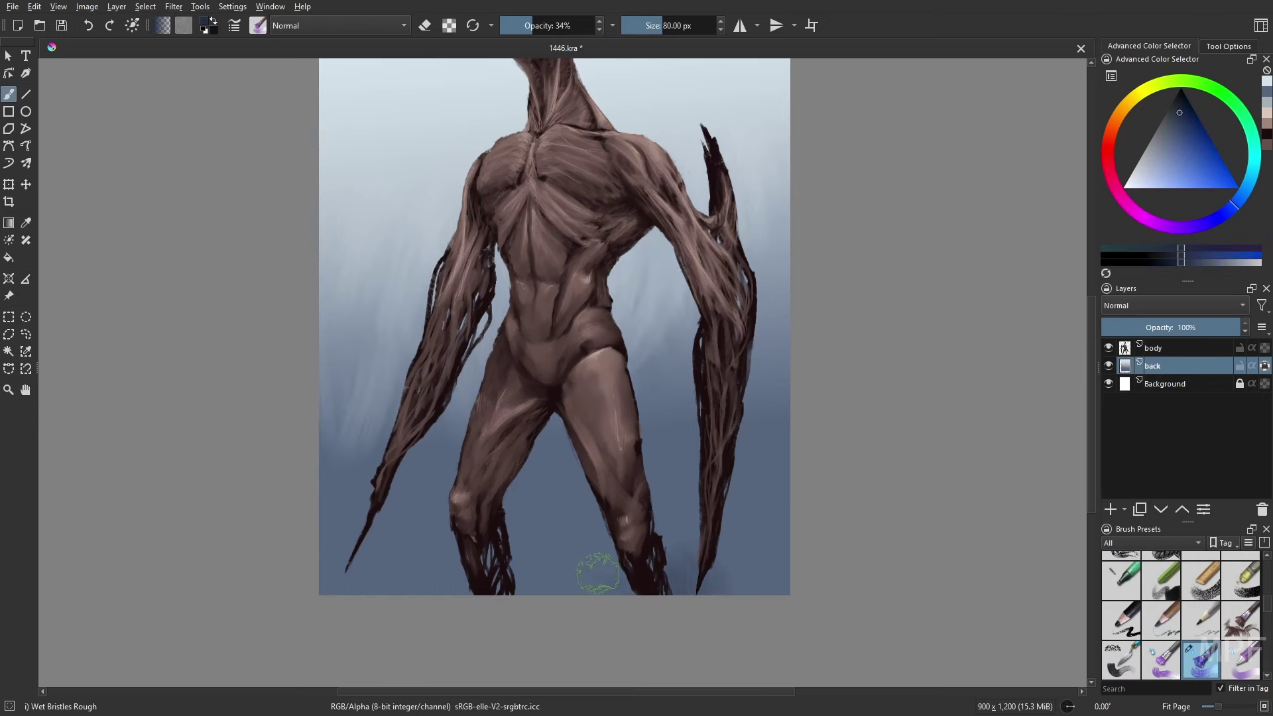
mouse_move(598, 572)
left_mouse_down()
mouse_move(768, 528)
mouse_move(763, 427)
mouse_move(727, 543)
mouse_move(557, 570)
mouse_move(464, 607)
mouse_move(393, 577)
left_mouse_up()
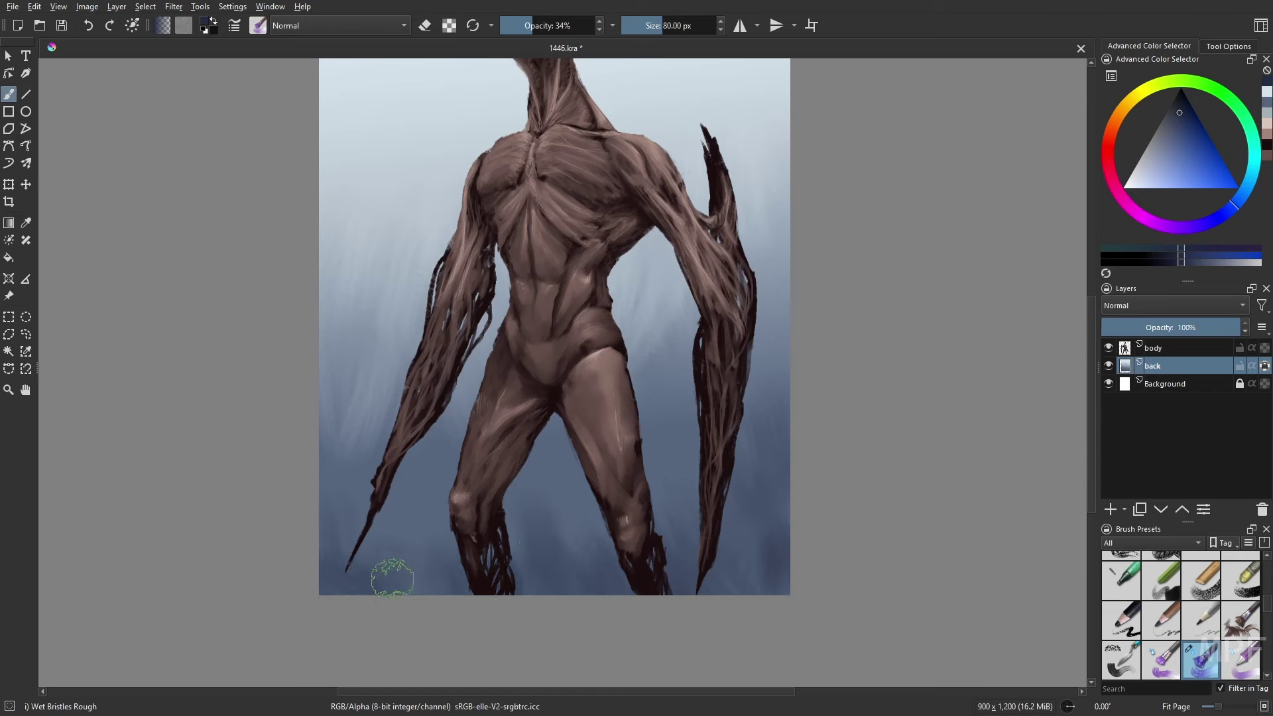
- Add a layer named "fog" above body and veil the lower legs in dark blue with Airbrush Soft at 45% opacity
key("m")
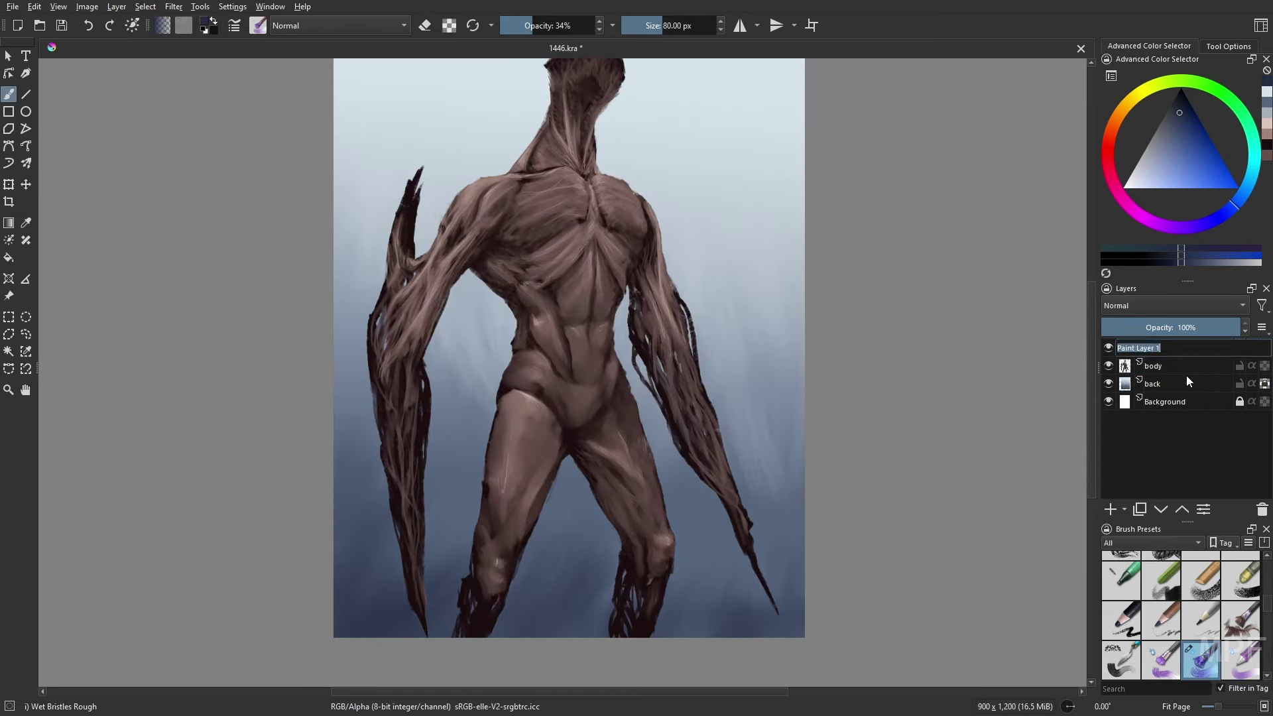
right_click(793, 508)
left_click(736, 431)
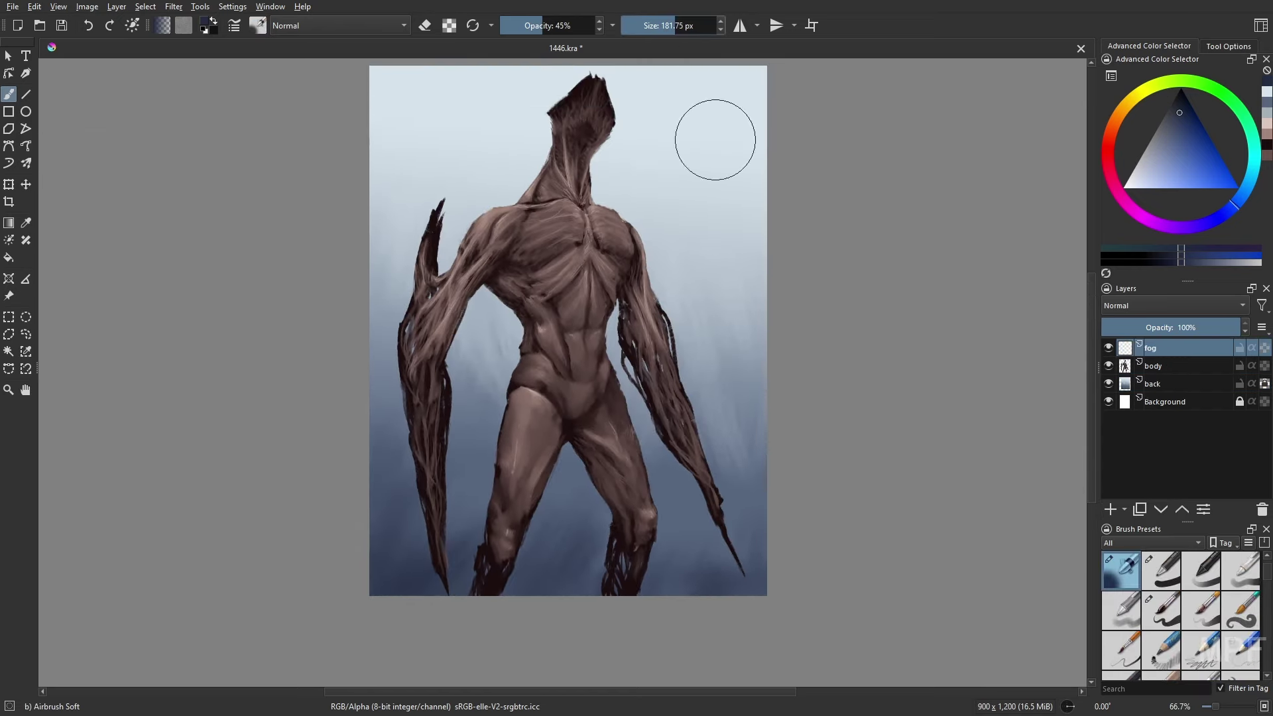
key("m")
key("bracketright")
left_click_drag(719, 530, 653, 583)
left_click_drag(624, 570, 491, 591)
- Brush textured dark blue fog around the feet and slender blade tip with Wet Bristles Rough at 34% opacity
right_click(789, 508)
left_click(713, 564)
left_click_drag(696, 569, 707, 587)
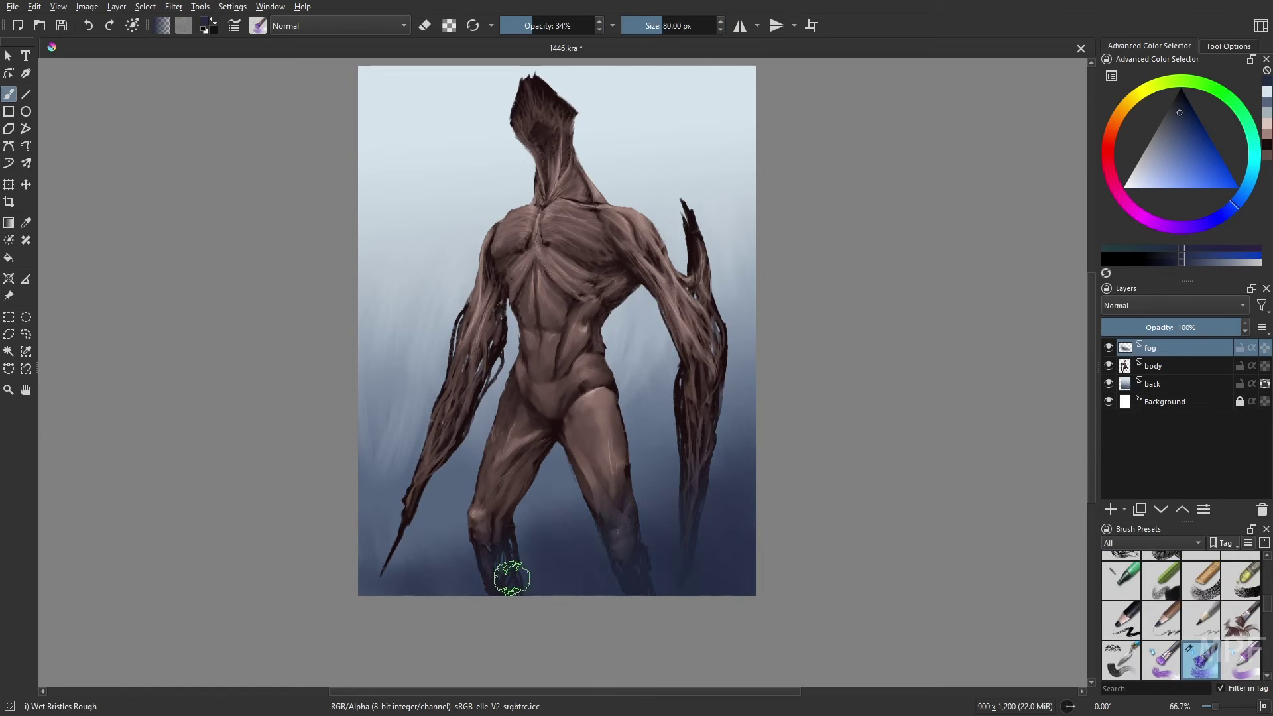
left_click_drag(511, 579, 495, 541)
left_click_drag(384, 585, 409, 549)
left_click_drag(420, 503, 400, 503)
- Raise the brush opacity to 64% and thicken the fog over the broad arm's lower blade and the feet
key("o")
key("o")
key("o")
mouse_move(688, 566)
left_mouse_down()
mouse_move(709, 550)
mouse_move(712, 476)
left_mouse_up()
left_click_drag(552, 544, 426, 591)
left_click_drag(687, 477, 673, 565)
key("m")
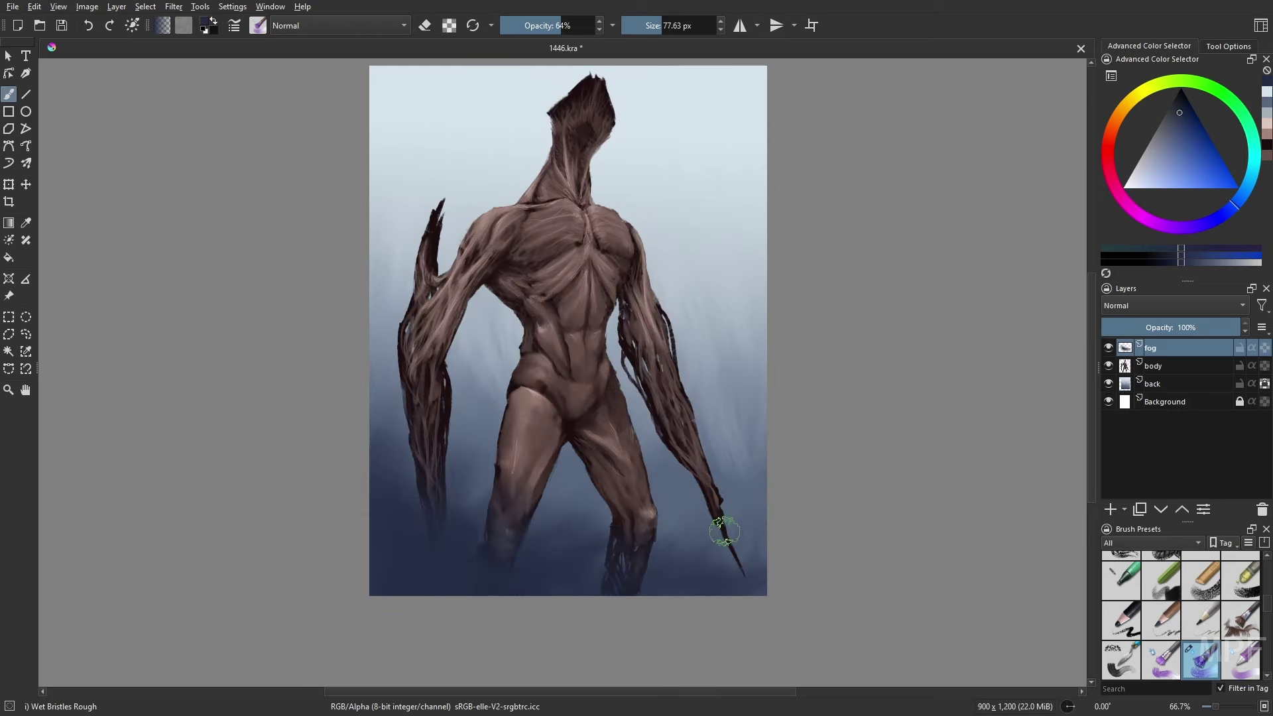
- Clean up the figure's edges on the body layer with the RGBA 06 Rock brush at 14.67 px, using erase mode
scroll(490, 522, "up", 1)
left_click(1154, 366)
right_click(751, 408)
left_click(660, 392)
key("m")
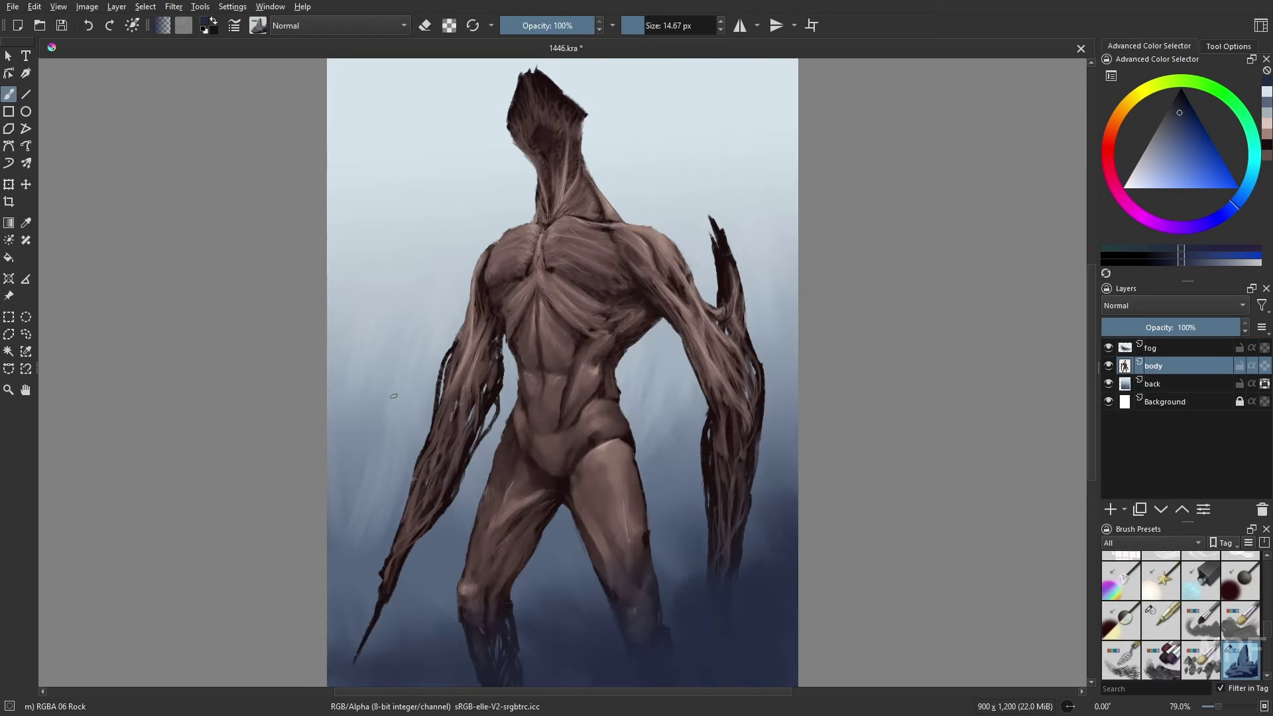
key("m")
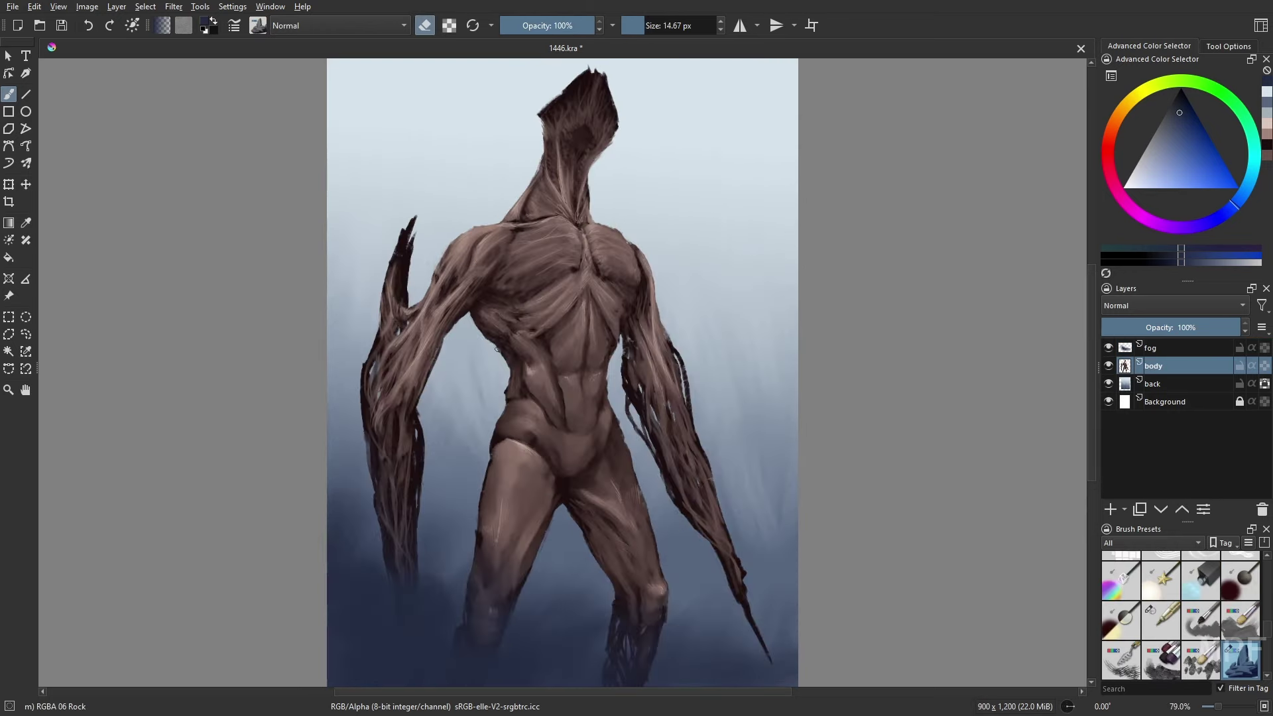
- Put the body layer into a group named "creature"
key("ctrl+g")
double_click(1159, 366)
type("creature")
- Add a layer named "mult" above body in the group, with Multiply blending and inherited alpha
left_click(1172, 385)
left_click(1111, 510)
double_click(1183, 386)
type("mult")
key("Return")
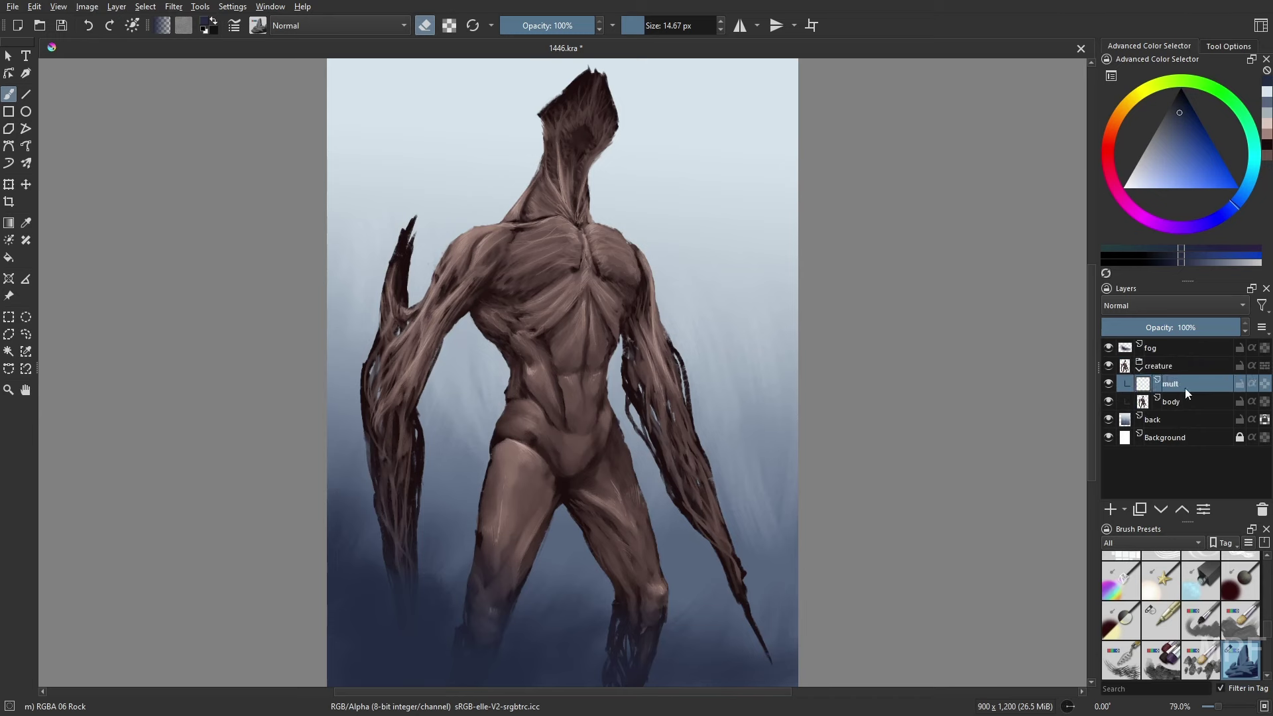
left_click(1174, 305)
left_click(1141, 293)
left_click(1252, 384)
- Choose a light greyish blue and paint multiplied shadows over the torso's side and both legs with the Gamer Knife no texture brush
right_click(892, 369)
left_click(893, 290)
left_click(1268, 112)
mouse_move(484, 302)
left_mouse_down()
mouse_move(488, 339)
mouse_move(514, 348)
left_mouse_up()
left_click_drag(498, 451, 486, 531)
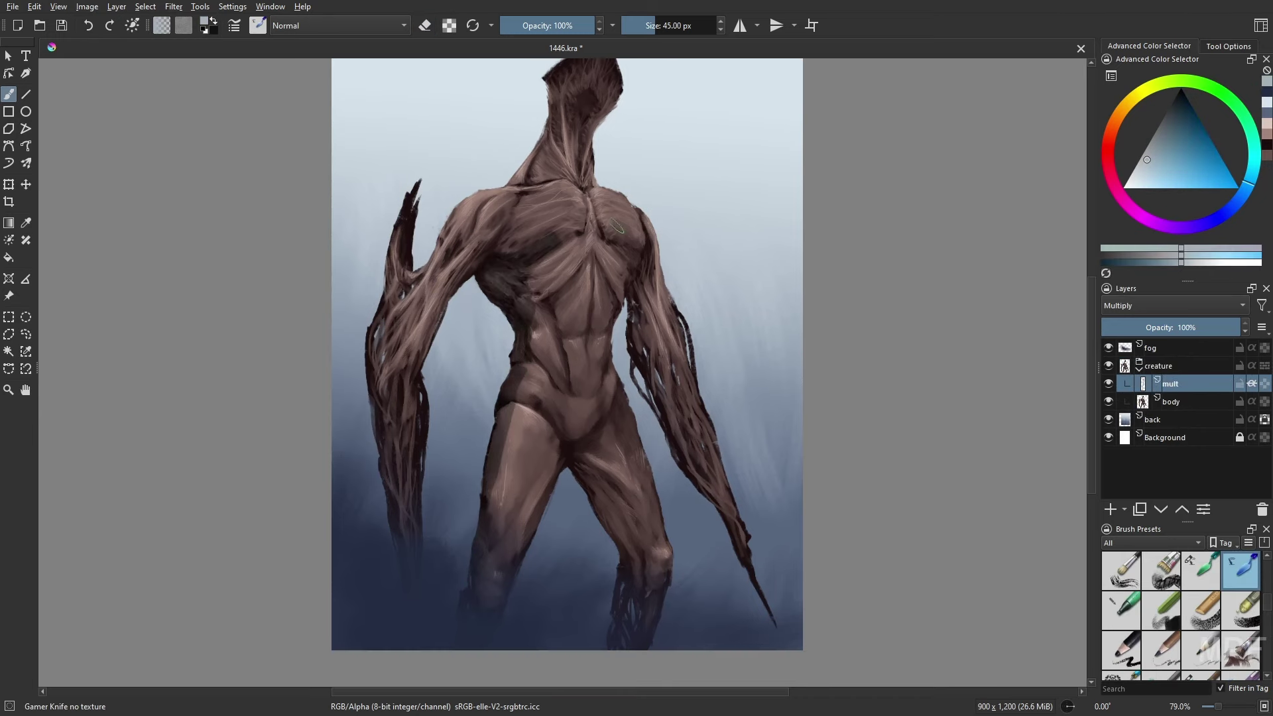
left_click_drag(617, 226, 673, 227)
mouse_move(501, 587)
left_mouse_down()
mouse_move(554, 464)
mouse_move(647, 580)
left_mouse_up()
mouse_move(607, 458)
left_mouse_down()
mouse_move(638, 285)
mouse_move(729, 517)
left_mouse_up()
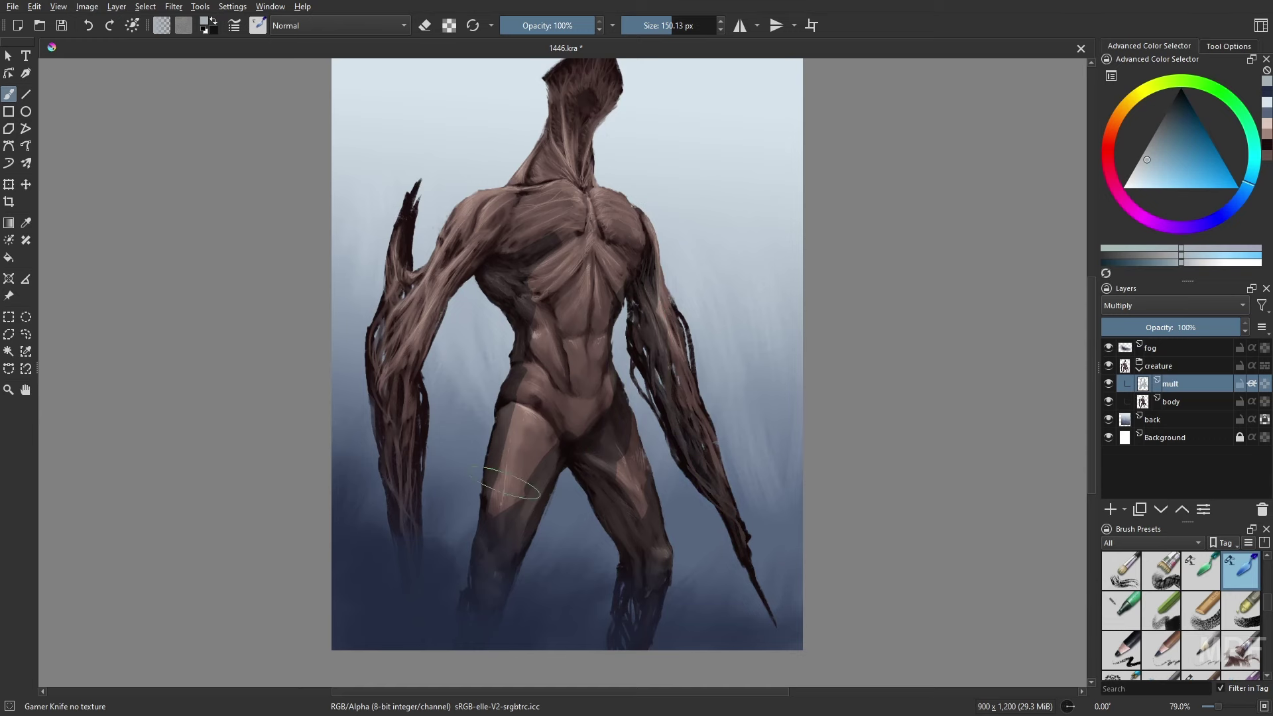
- Extend the multiplied shadows over the broad arm, the underside of the chest, the neck and the head
left_click_drag(406, 520, 396, 362)
left_click_drag(388, 438, 458, 285)
left_click_drag(444, 341, 500, 245)
key("m")
left_click_drag(631, 256, 576, 256)
left_click_drag(485, 240, 507, 262)
left_click_drag(537, 199, 532, 231)
mouse_move(524, 146)
left_mouse_down()
mouse_move(548, 129)
mouse_move(543, 186)
left_mouse_up()
mouse_move(516, 138)
left_mouse_down()
mouse_move(543, 184)
mouse_move(556, 121)
mouse_move(567, 178)
left_mouse_up()
- Soften the multiplied shadows on the arms and chest by alternately painting and erasing at 48.09 px and 36% opacity
key("m")
key("e")
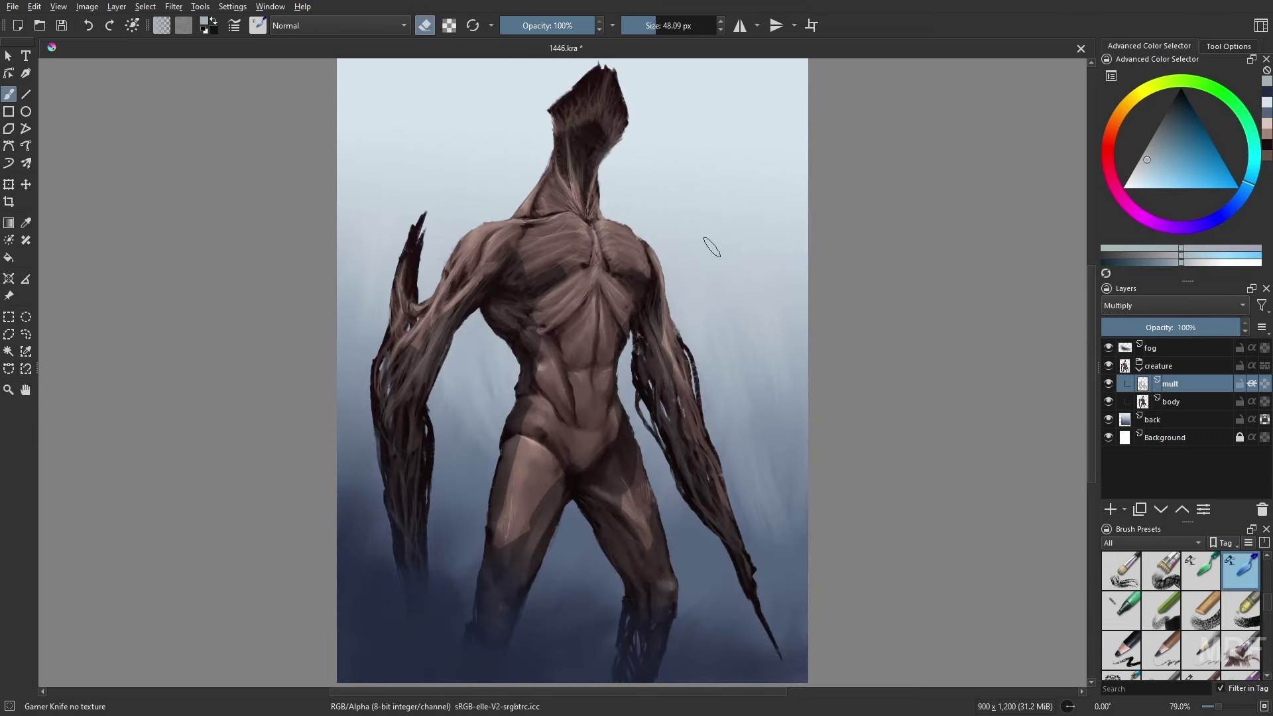
key("e")
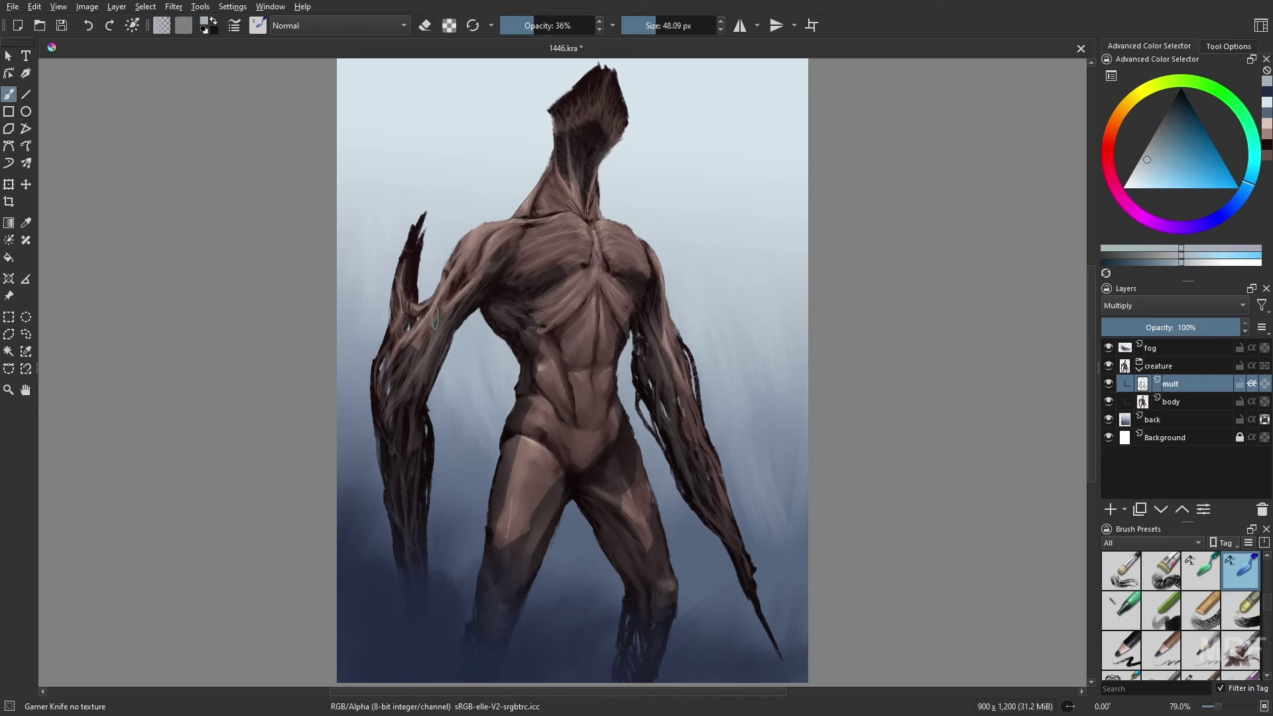
key("e")
key("e")
key("e")
key("m")
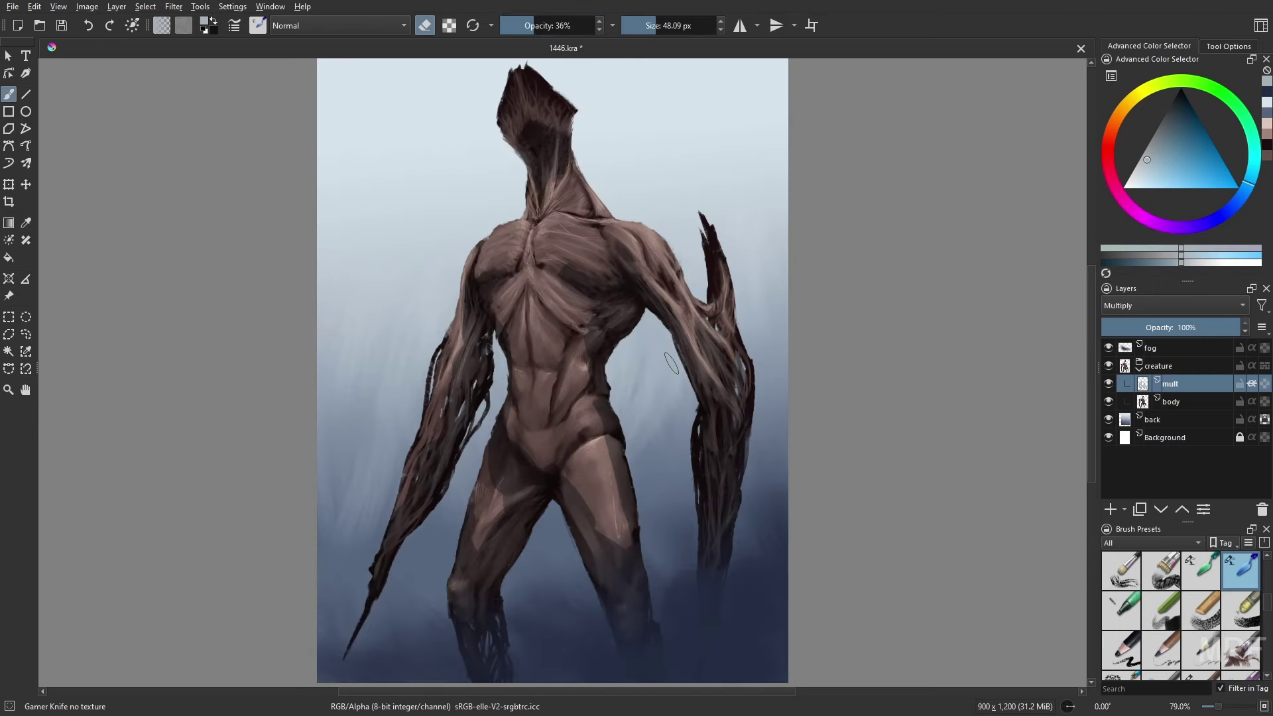
key("m")
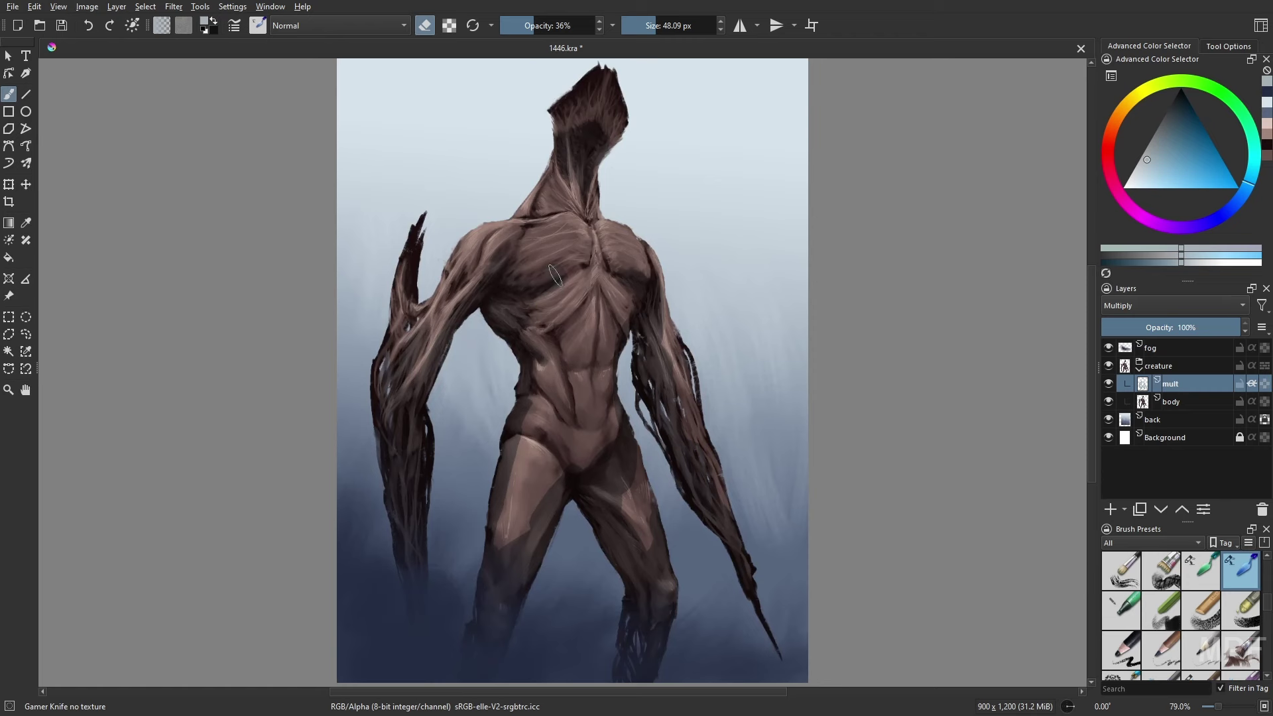
- Refine the shadows around the neck, collarbone and thighs with a smaller brush of about 29 px, painting and erasing
key("e")
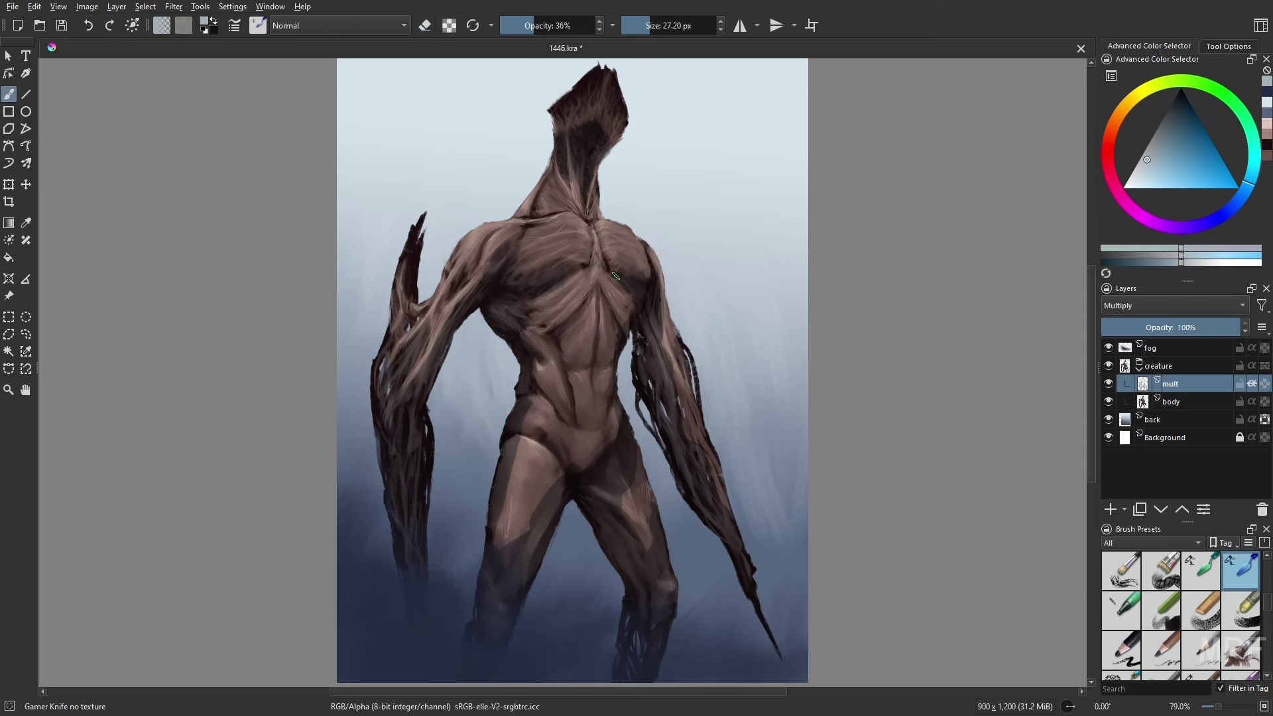
key("e")
key("e")
left_click(658, 25)
left_click_drag(569, 181, 591, 224)
key("e")
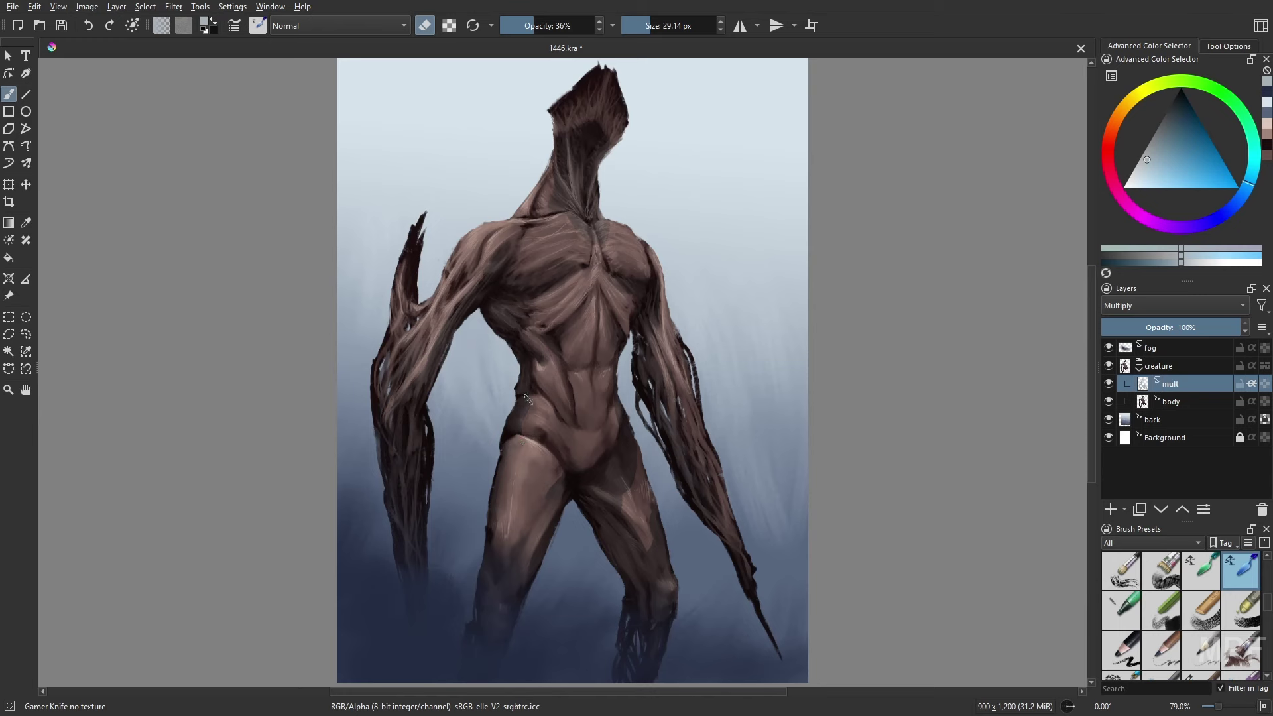
- Blend the shadows on the hips, groin and inner thighs at 56.91 px, checking the figure in mirrored view
key("m")
key("e")
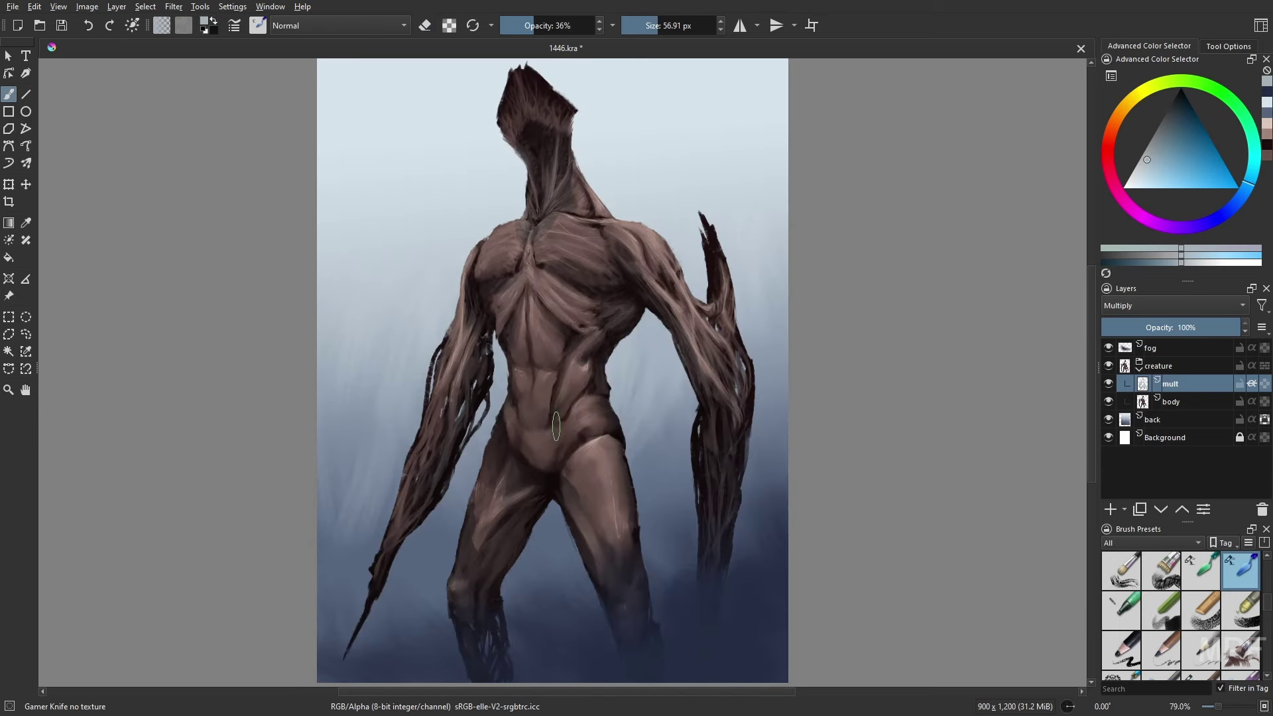
key("m")
key("e")
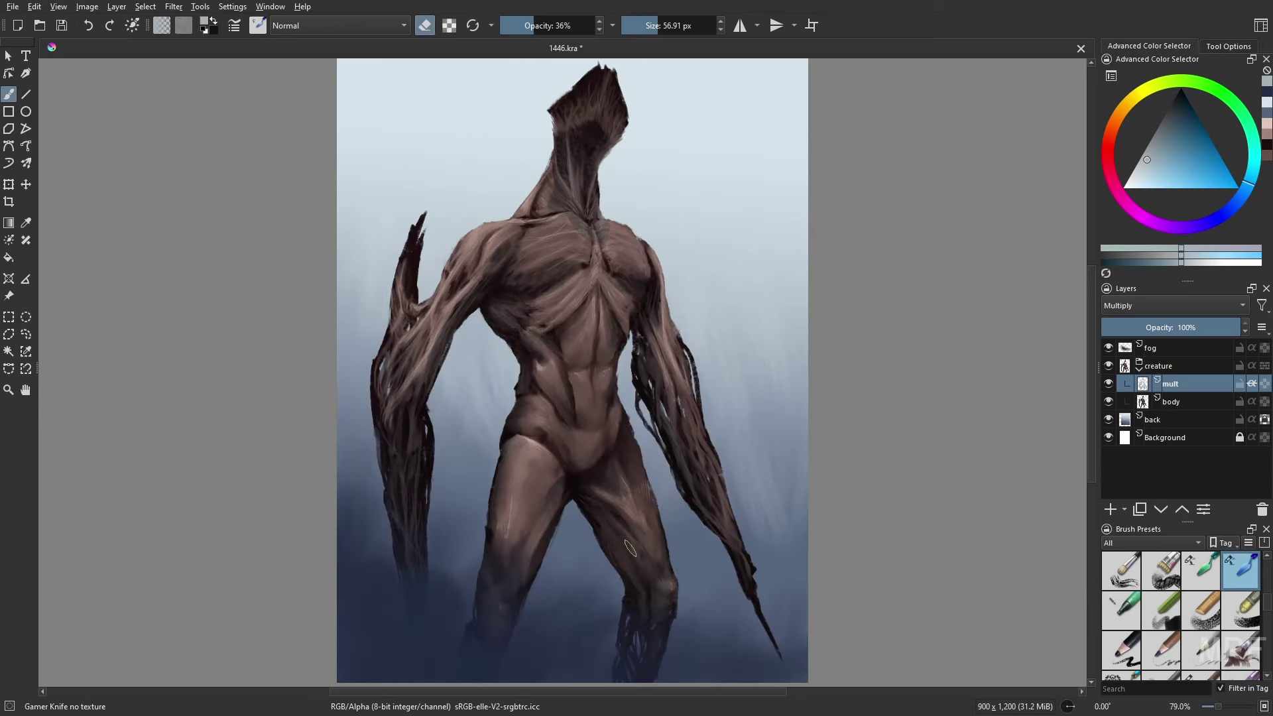
key("e")
key("e")
key("e")
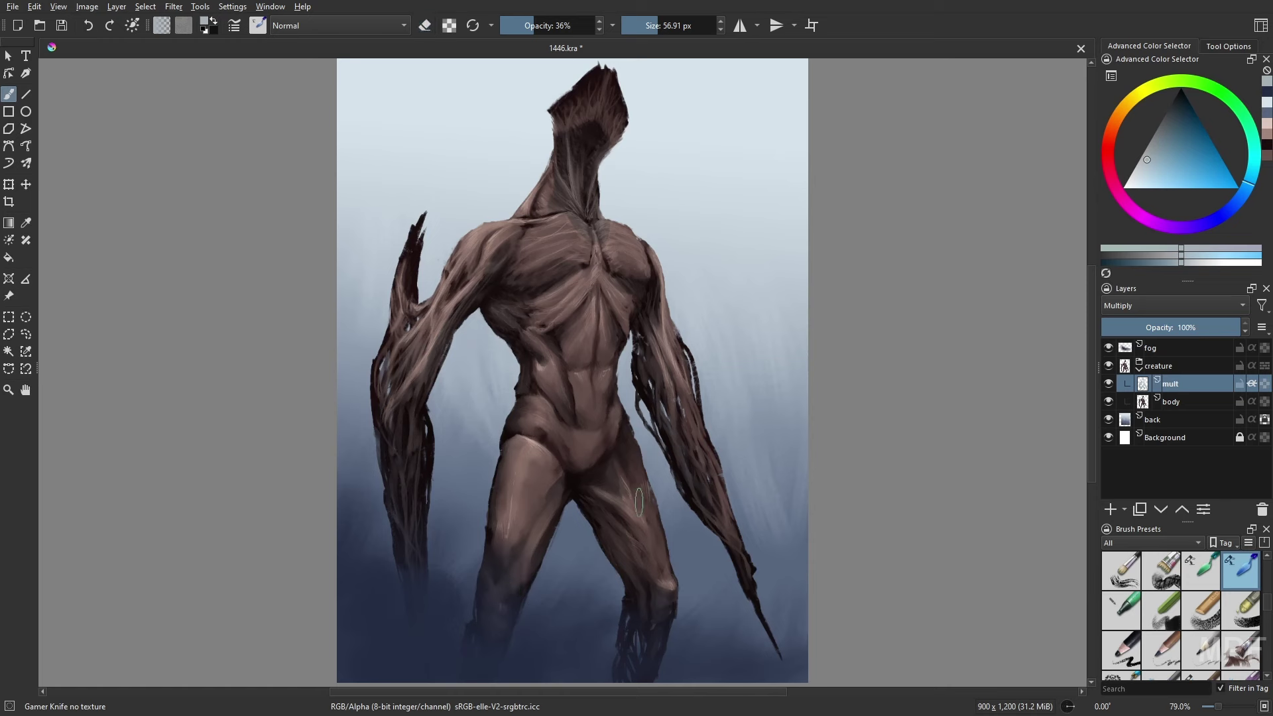
left_click_drag(560, 463, 603, 451)
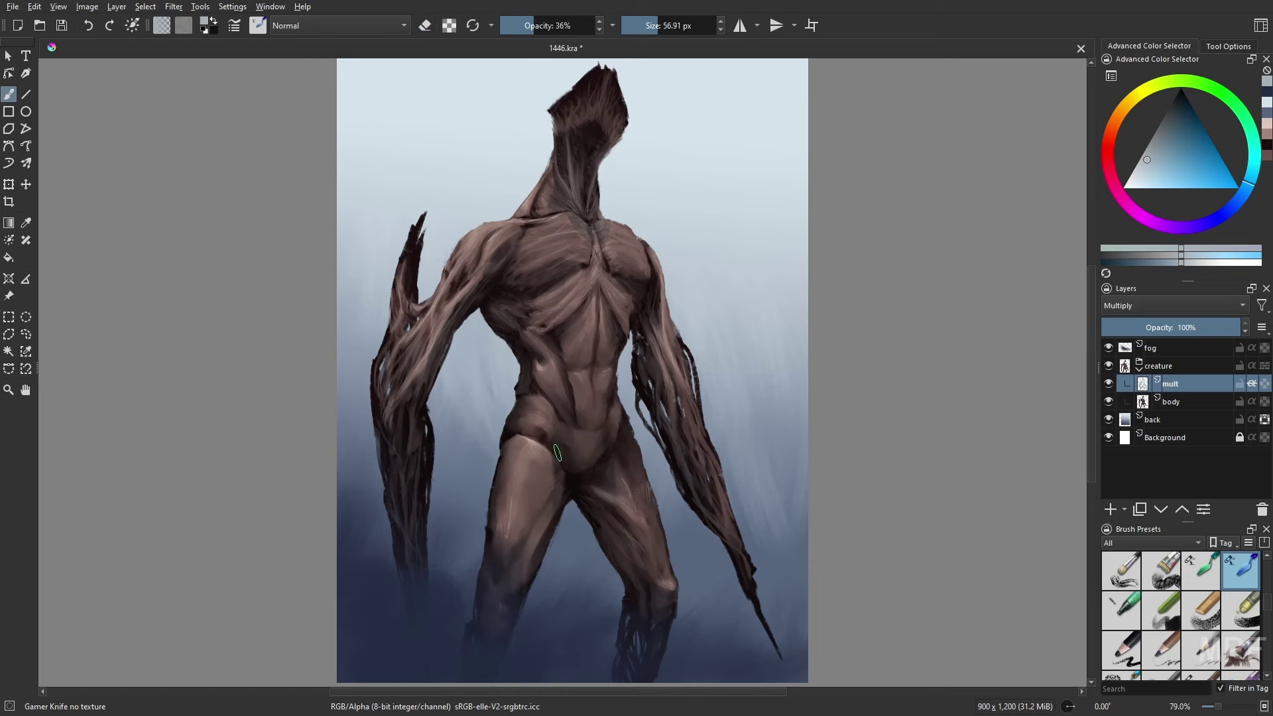
- Sample the abdomen's brown and touch up the body layer with the Gamer Knife Maybe brush at 15 px
left_click(1187, 402)
right_click(813, 477)
left_click(815, 398)
left_click(578, 424, "ctrl")
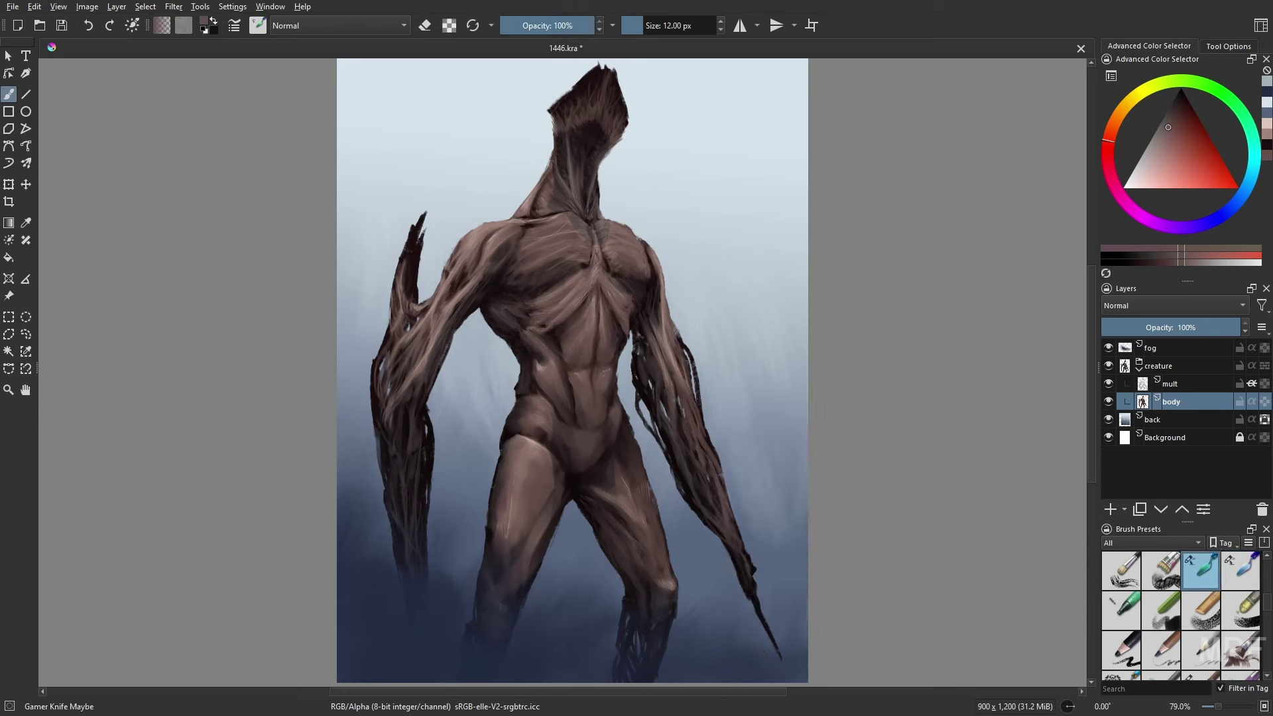
key("bracketright")
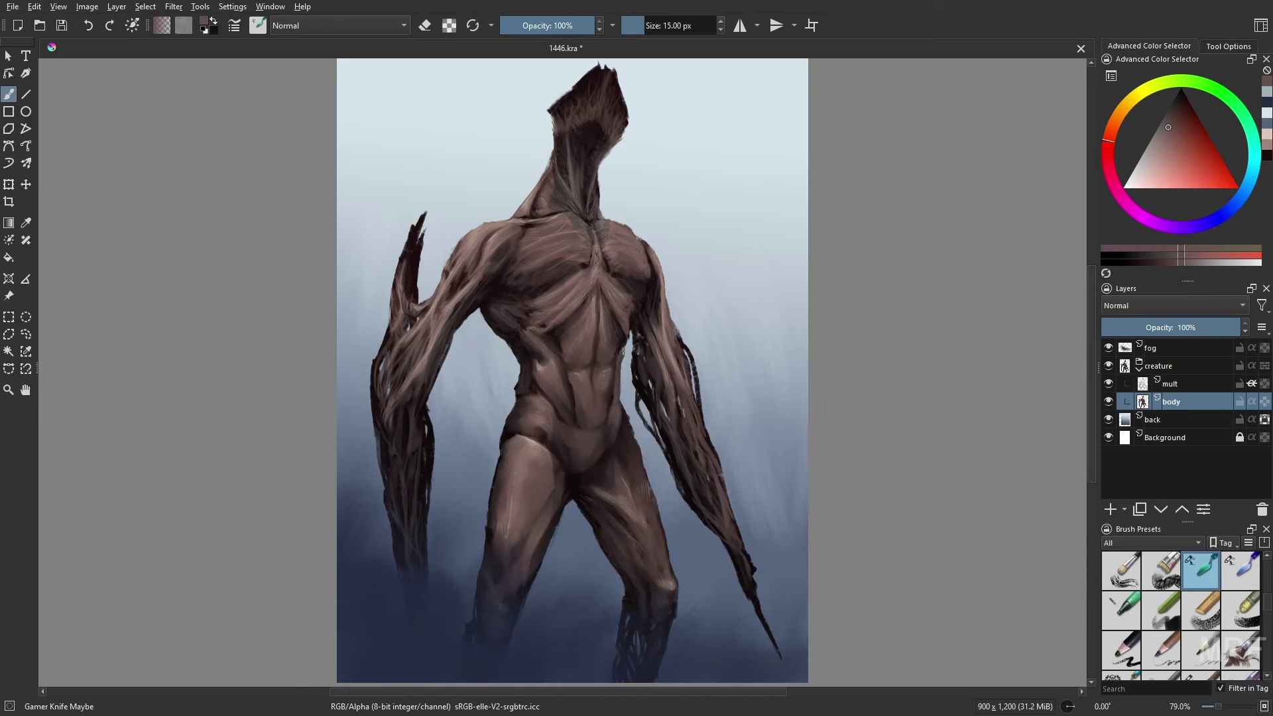
- Choose a near-black red and deepen the dark details on the body layer at 13 px and 55% opacity
key("m")
right_click(538, 408)
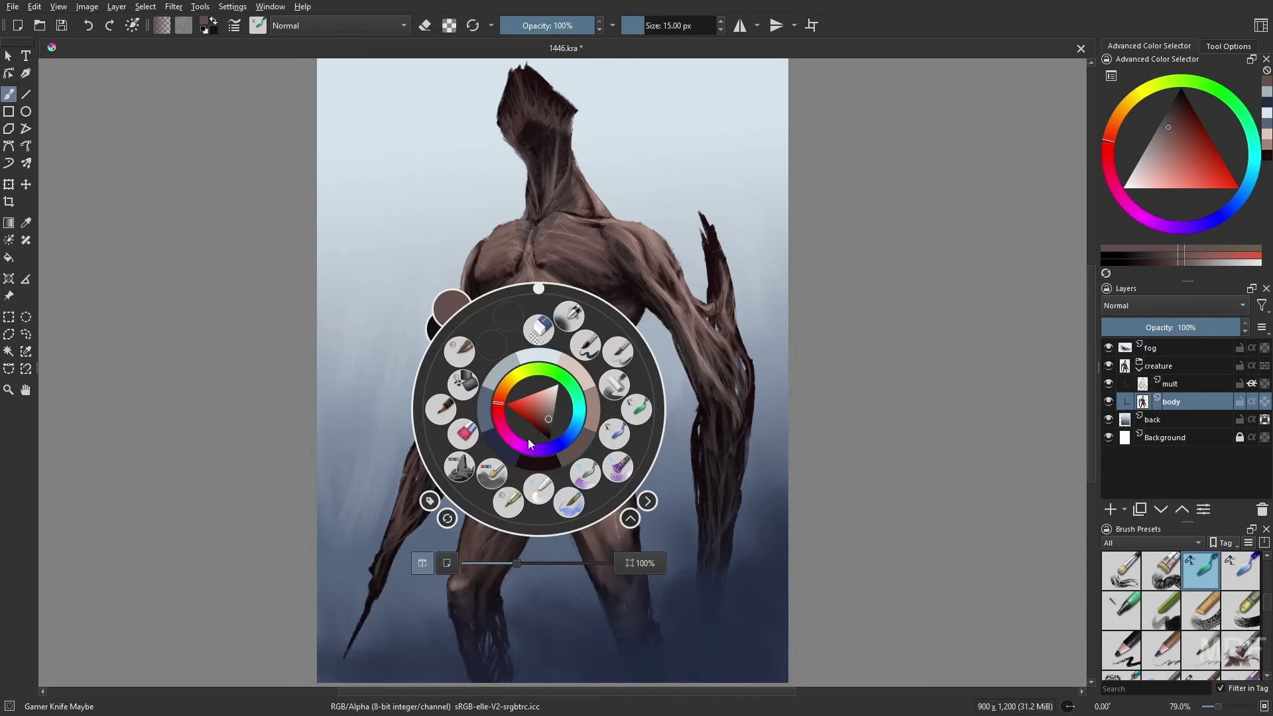
left_click(531, 456)
key("bracketleft")
left_click(553, 26)
key("m")
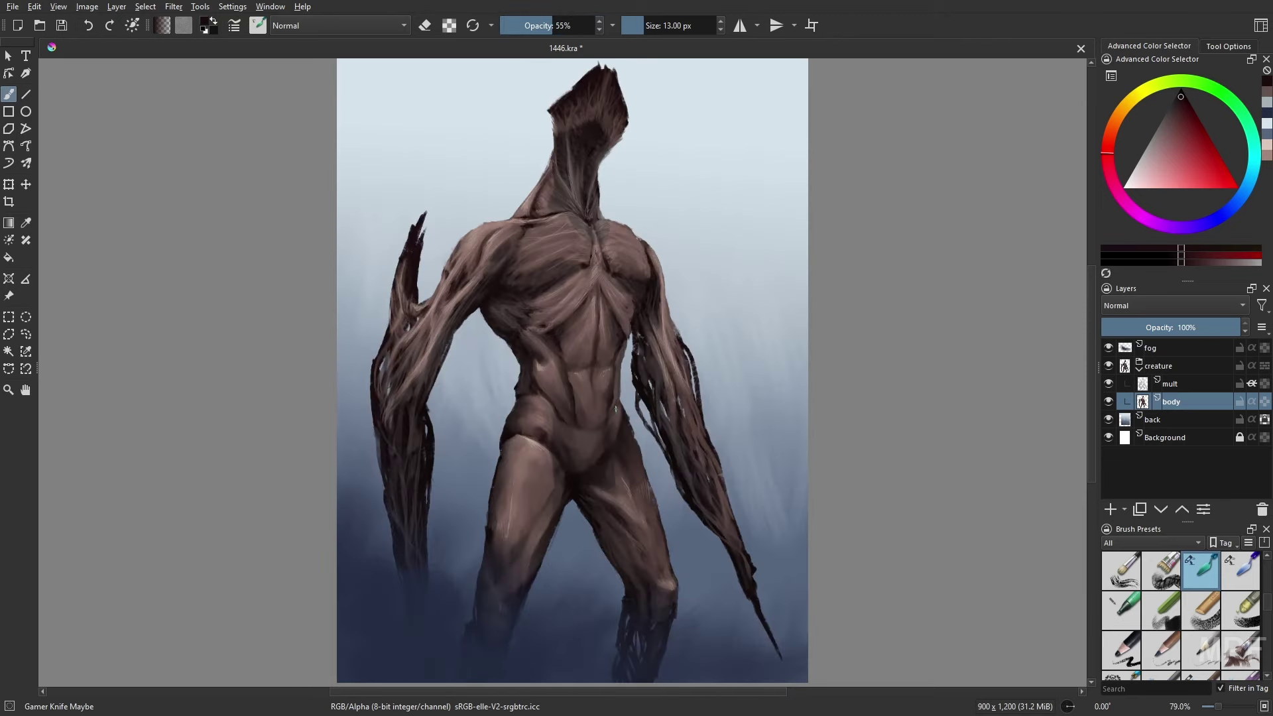
- Add a layer named "overlay" above mult, with inherited alpha and Overlay blending
left_click(1180, 384)
key("Insert")
double_click(1181, 385)
type("overlay")
key("Return")
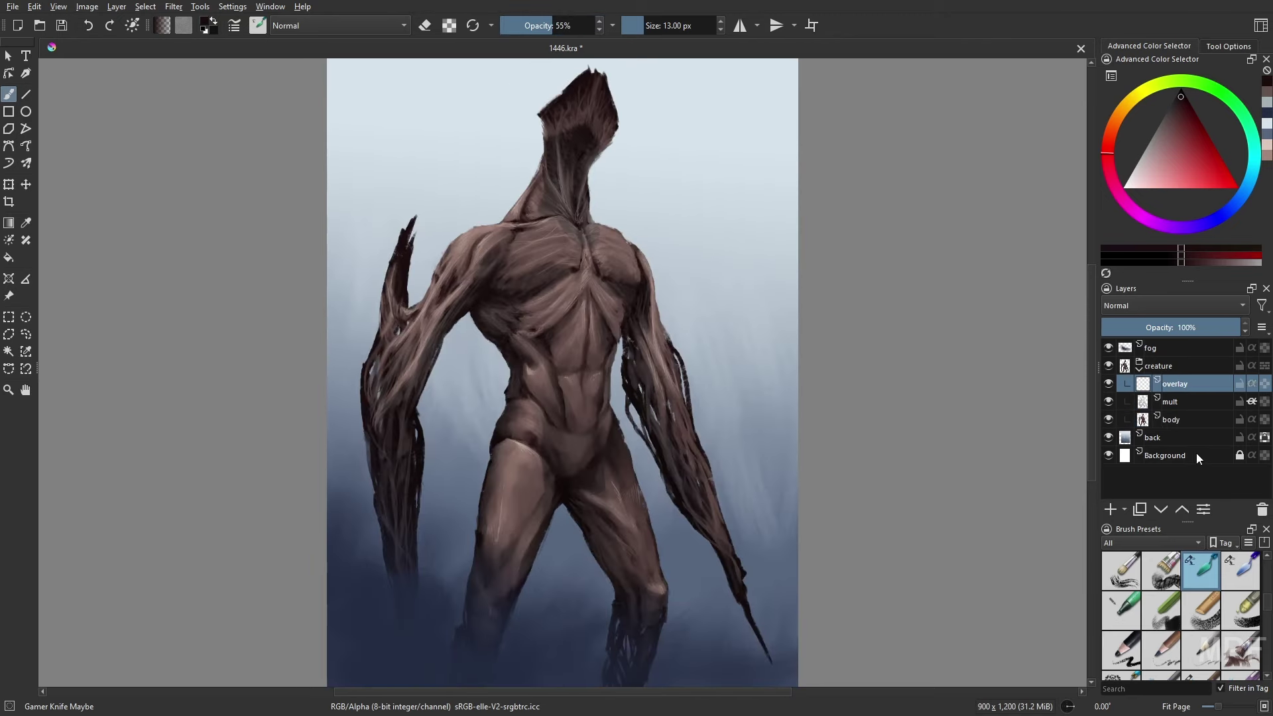
left_click(1252, 384)
left_click(1174, 306)
left_click(1154, 320)
- Choose a pale peach and paint warm light on the broad arm's shoulder with Gamer Knife no texture at 56.91 px and 100% opacity
left_click(1119, 114)
left_click(1148, 181)
left_click(1241, 571)
left_click(594, 26)
left_click_drag(492, 231, 443, 279)
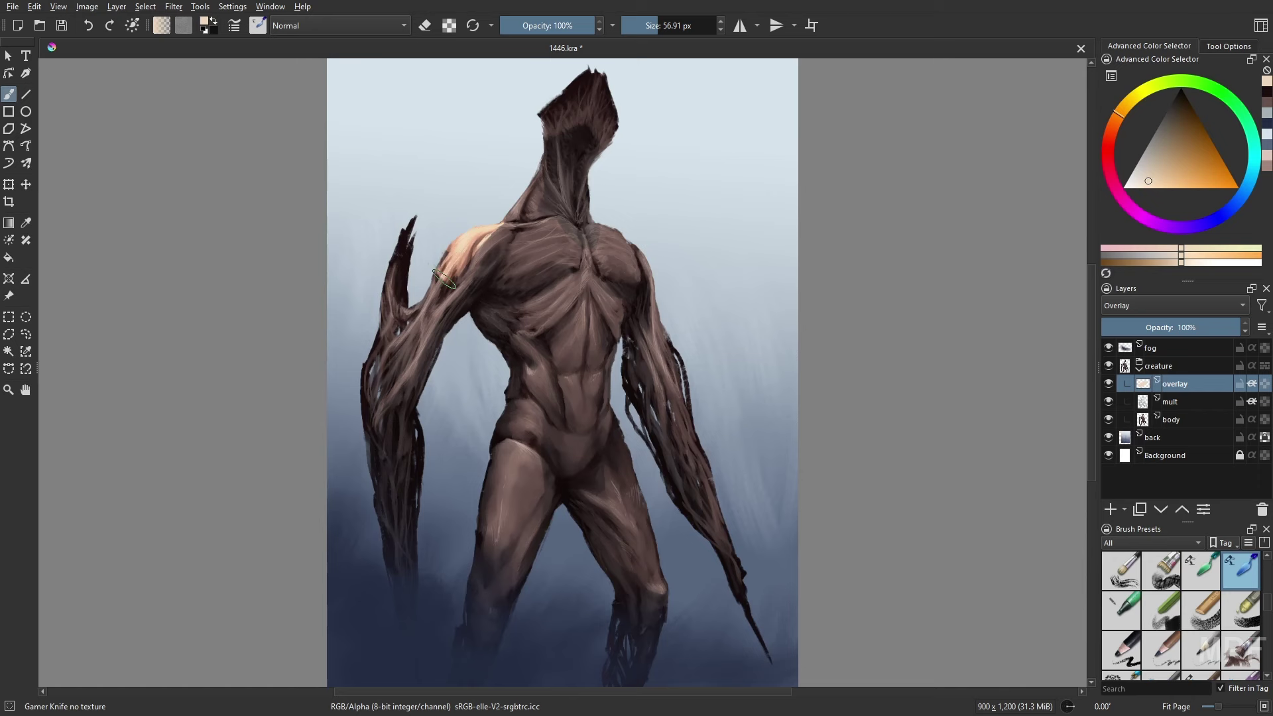
left_click_drag(531, 240, 457, 275)
- Spread the warm peach light over the side of the neck, upper chest, ribs, horn and both arms
mouse_move(544, 164)
left_mouse_down()
mouse_move(612, 231)
mouse_move(514, 218)
left_mouse_up()
mouse_move(627, 252)
left_mouse_down()
mouse_move(611, 231)
mouse_move(520, 260)
mouse_move(398, 351)
left_mouse_up()
left_click_drag(406, 252, 398, 395)
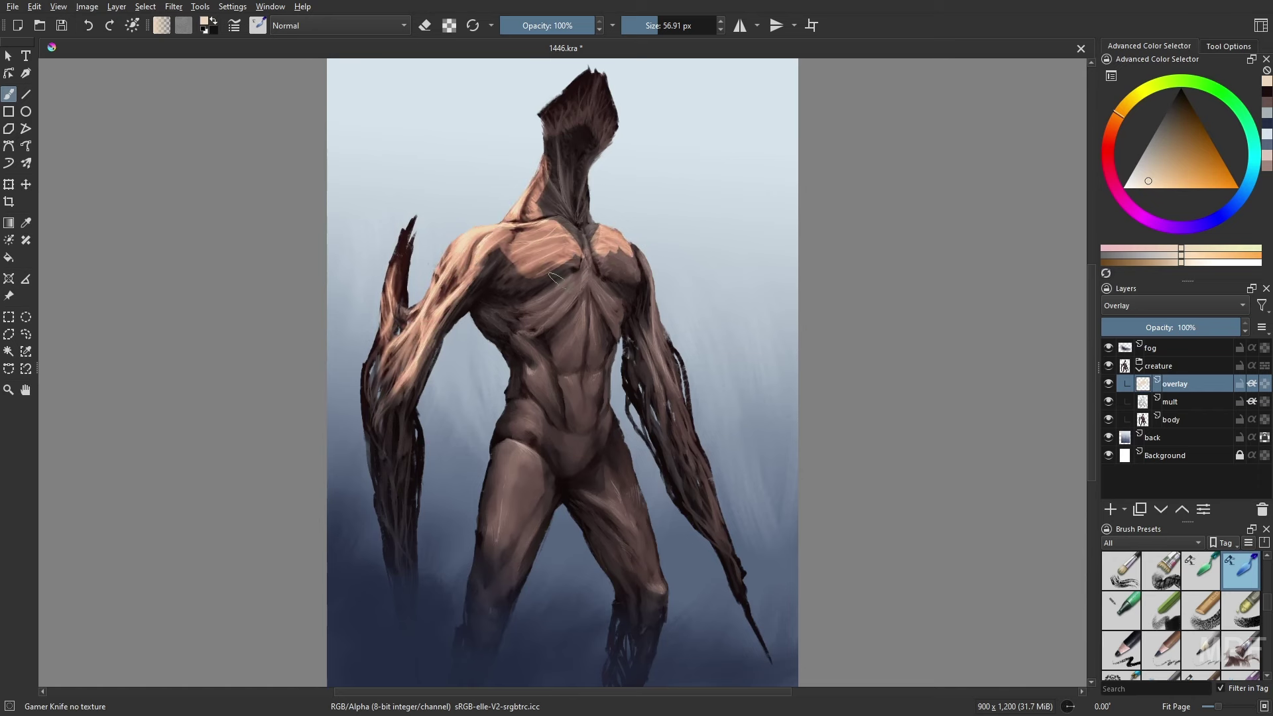
mouse_move(504, 279)
left_mouse_down()
mouse_move(582, 262)
mouse_move(554, 388)
left_mouse_up()
left_click_drag(640, 252, 693, 431)
- Flip the view and paint warm light over the upper part of the head
key("m")
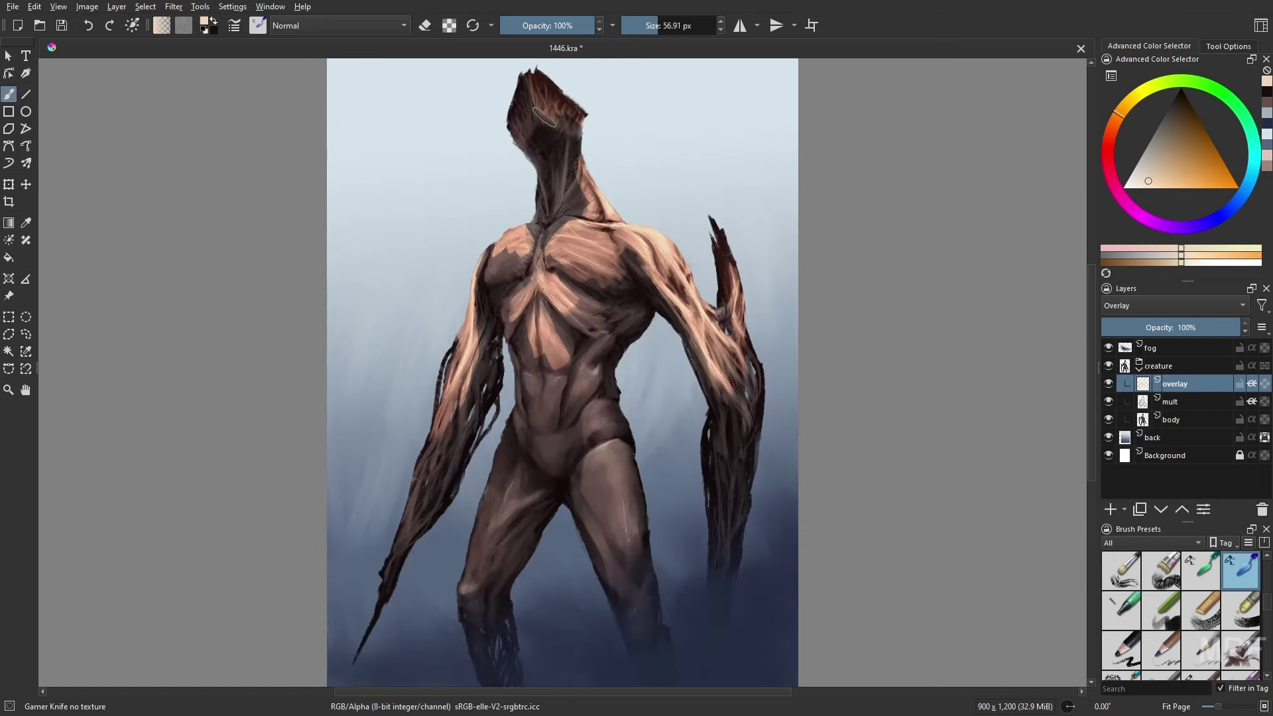
left_click_drag(580, 73, 531, 126)
left_click_drag(534, 69, 514, 142)
- Reduce the brush to 26 px and add small warm highlights to the abdominal muscles, waist and shaded pectoral
key("bracketleft")
key("bracketleft")
key("bracketleft")
key("bracketleft")
key("bracketleft")
key("bracketleft")
key("bracketleft")
key("bracketleft")
key("bracketleft")
key("bracketleft")
key("bracketleft")
left_click_drag(537, 355, 535, 392)
left_click_drag(552, 380, 558, 385)
left_click_drag(589, 369, 595, 377)
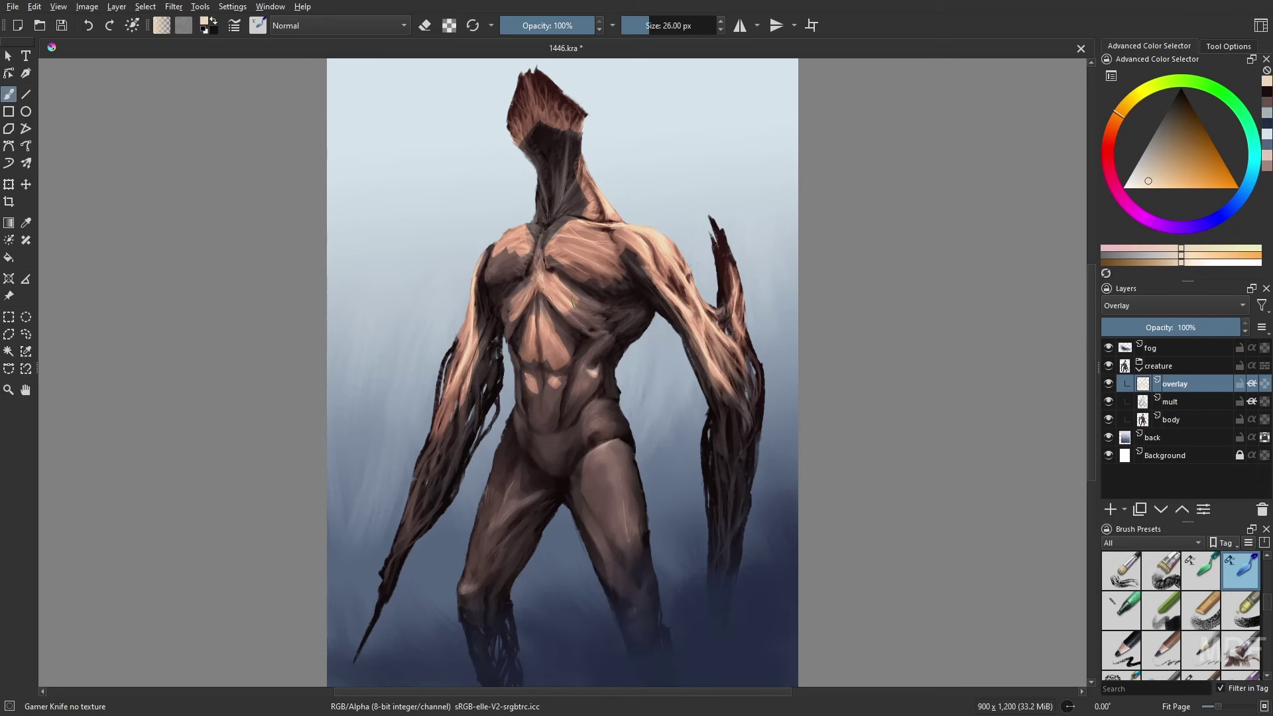
key("m")
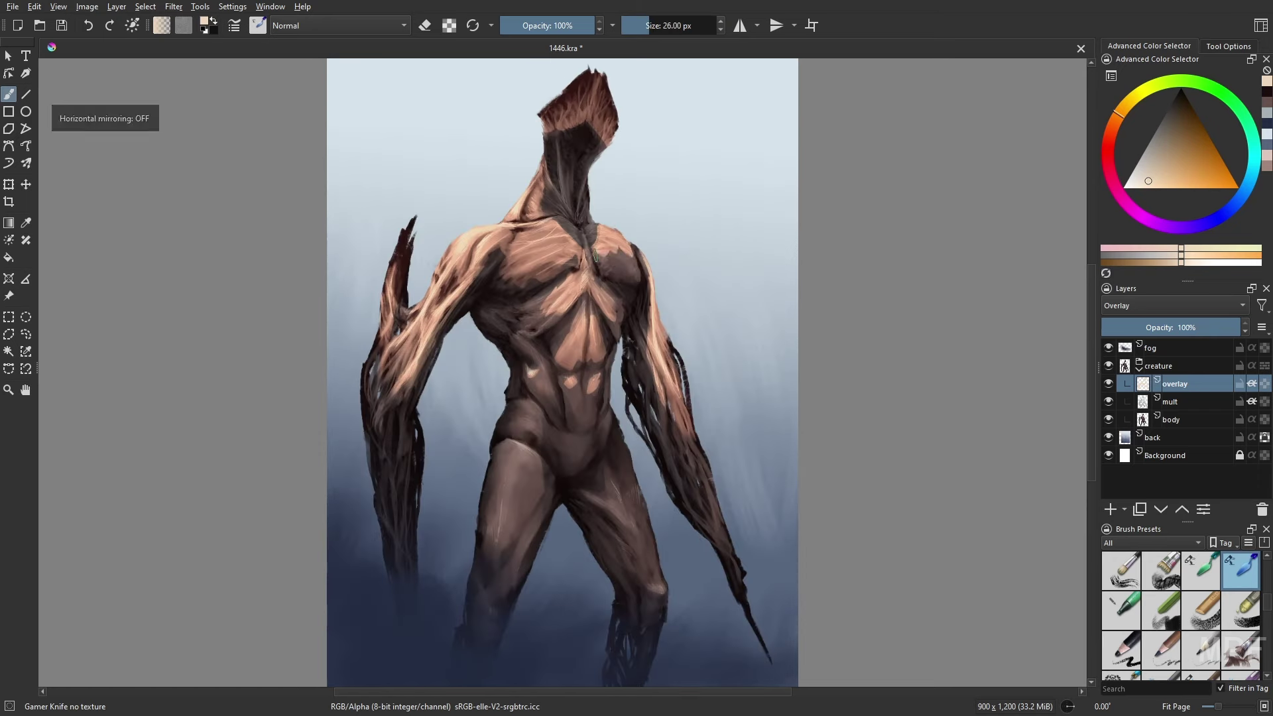
key("e")
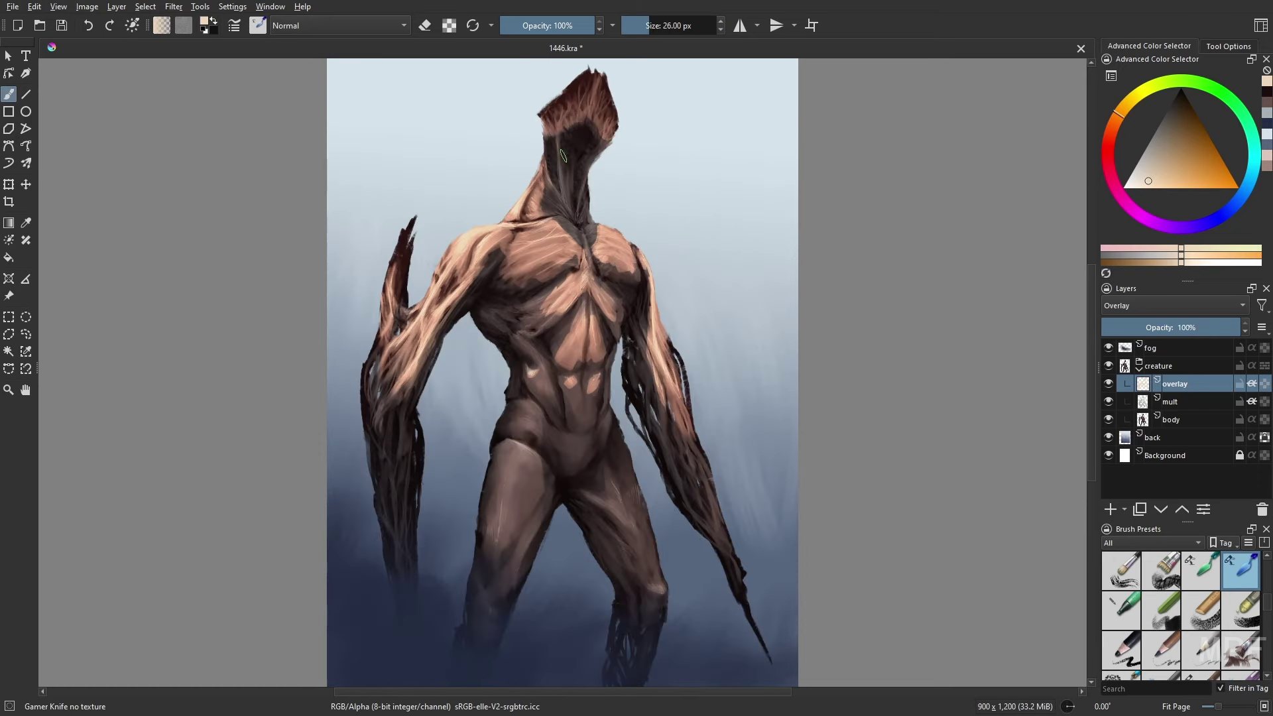
- Paint warm light along both forearms, the near thigh and the side of the waist
left_click_drag(377, 372, 406, 431)
left_click_drag(668, 412, 723, 524)
left_click_drag(527, 443, 508, 494)
left_click_drag(532, 406, 530, 428)
- Flip the view and softly erase the harsh thigh and waist highlights at 29.14 px and 14% opacity
key("m")
left_click(513, 26)
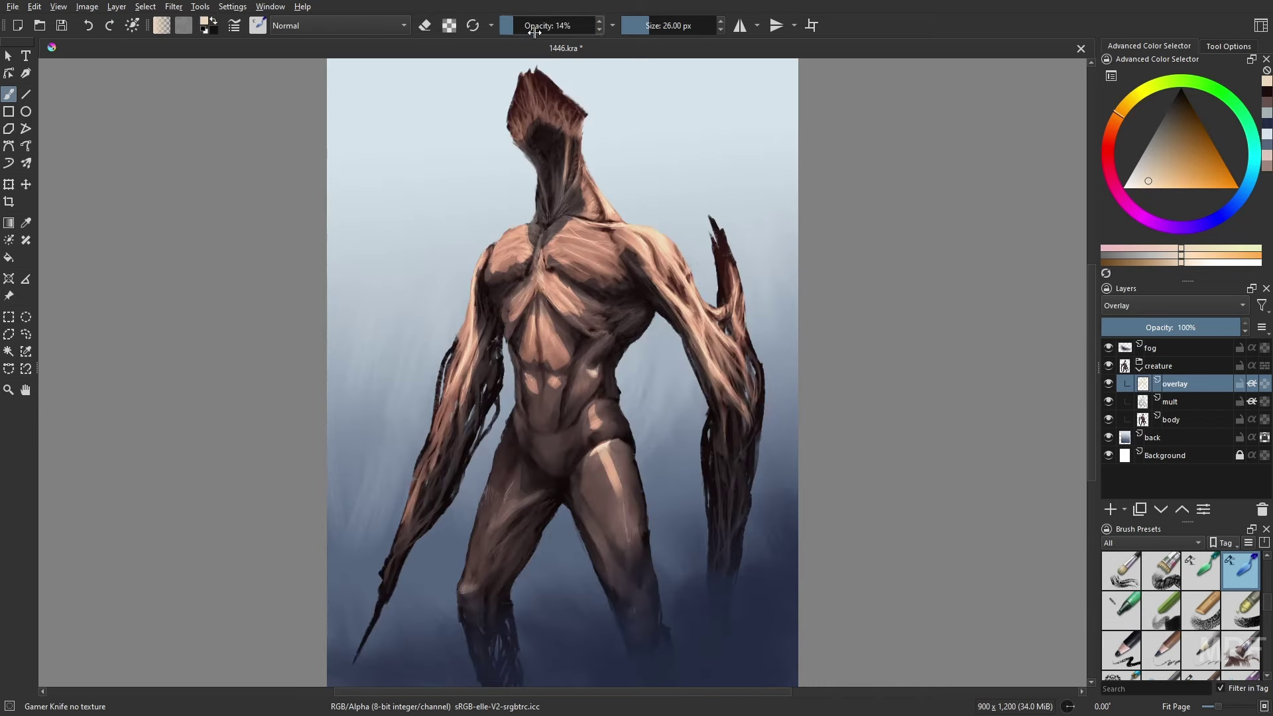
left_click(663, 25)
left_click_drag(607, 465, 630, 524)
left_click_drag(602, 396, 600, 422)
left_click_drag(602, 414, 589, 429)
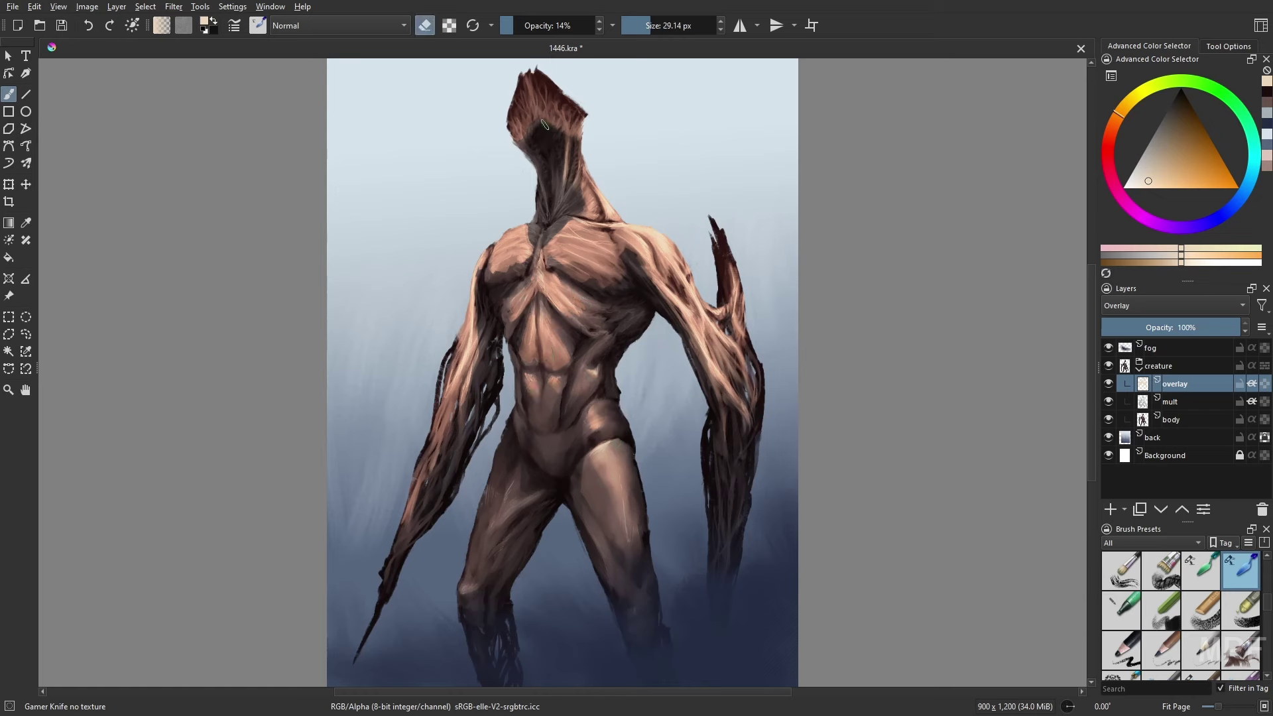
key("m")
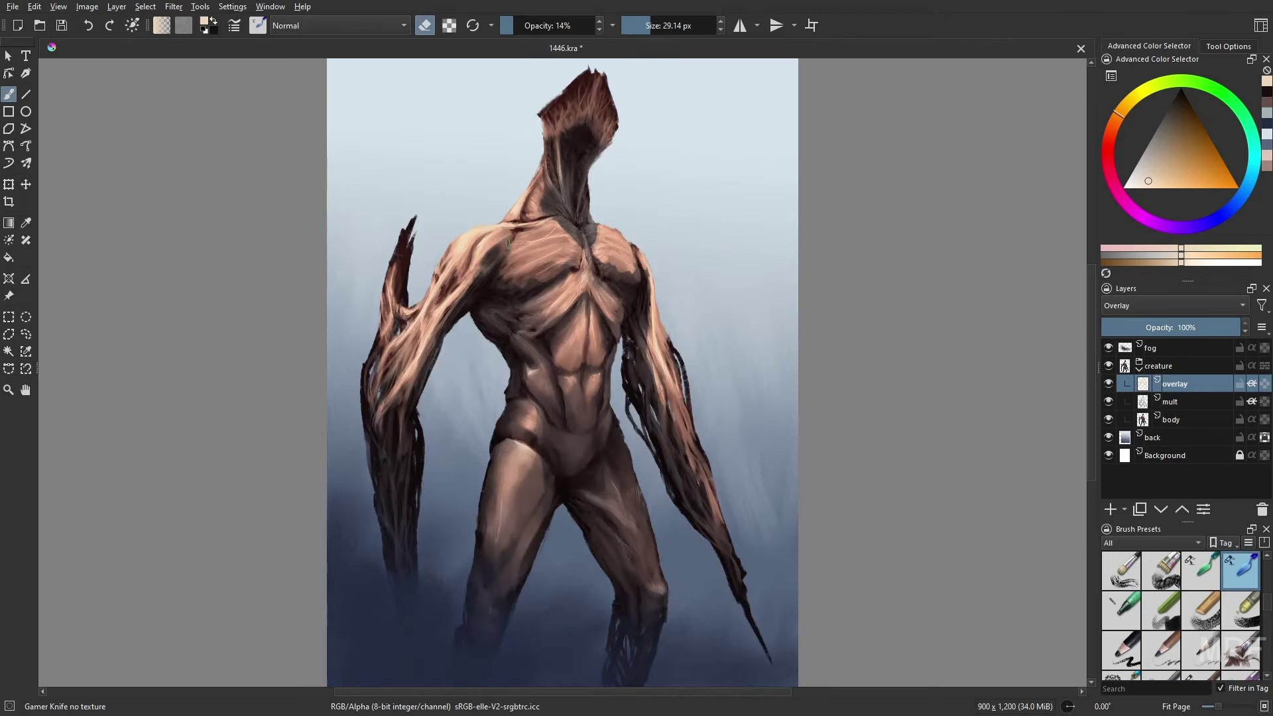
- Softly erase some of the warm light on the broad arm with Airbrush Soft at 38 px and 34% opacity
right_click(534, 377)
left_click(607, 298)
key("bracketleft")
key("bracketleft")
left_click(532, 26)
key("e")
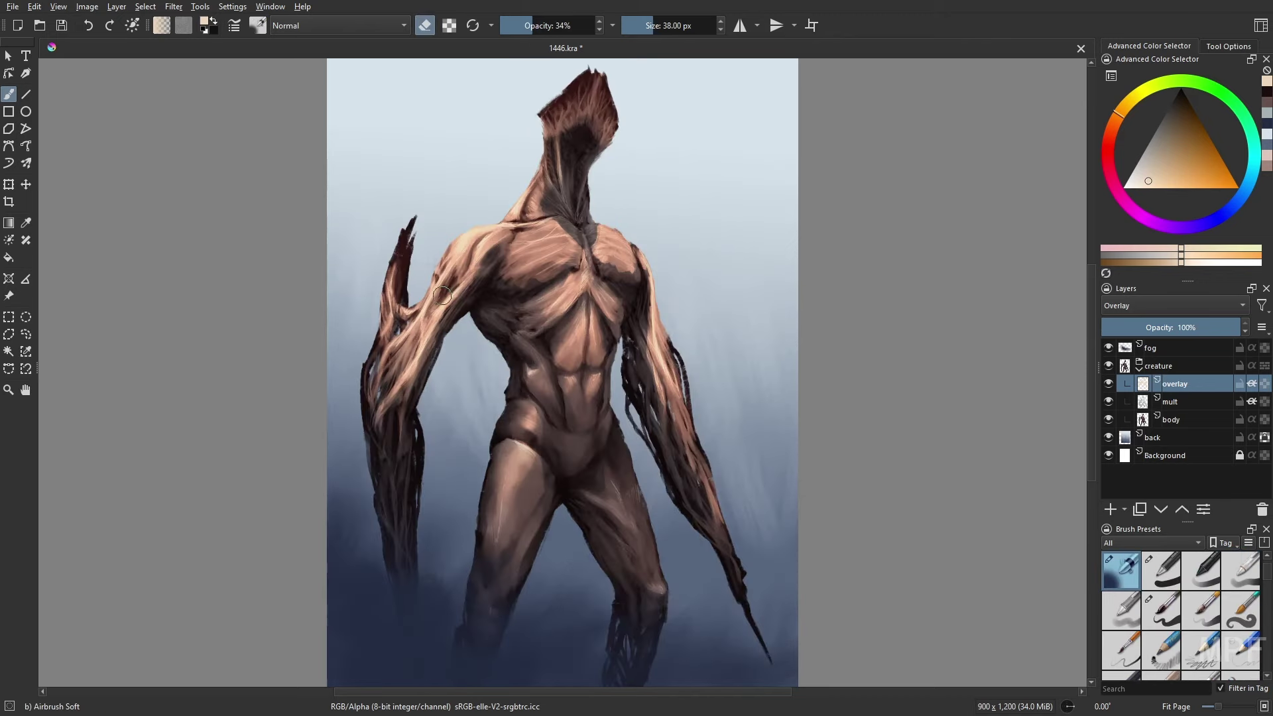
mouse_move(427, 366)
left_mouse_down()
mouse_move(396, 396)
mouse_move(405, 336)
left_mouse_up()
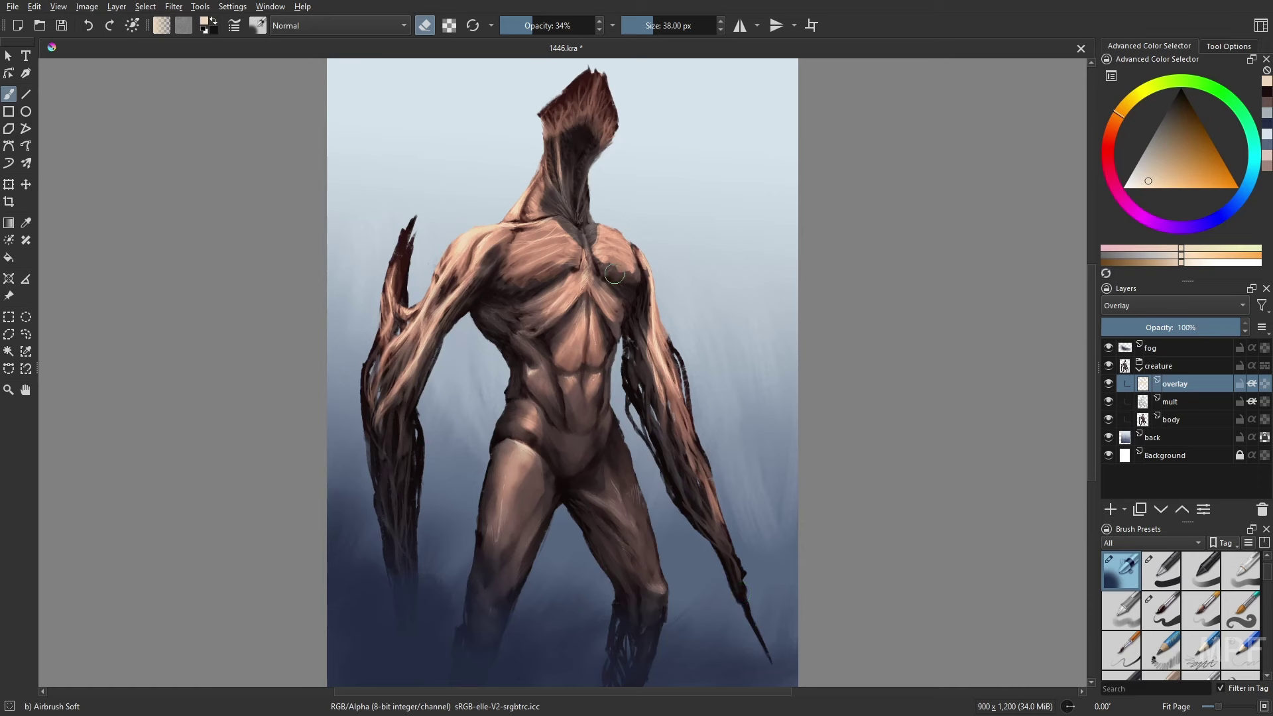
- Return to Gamer Knife no texture and touch up the light in the middle of the abdomen at 14% opacity
right_click(668, 297)
left_click(576, 248)
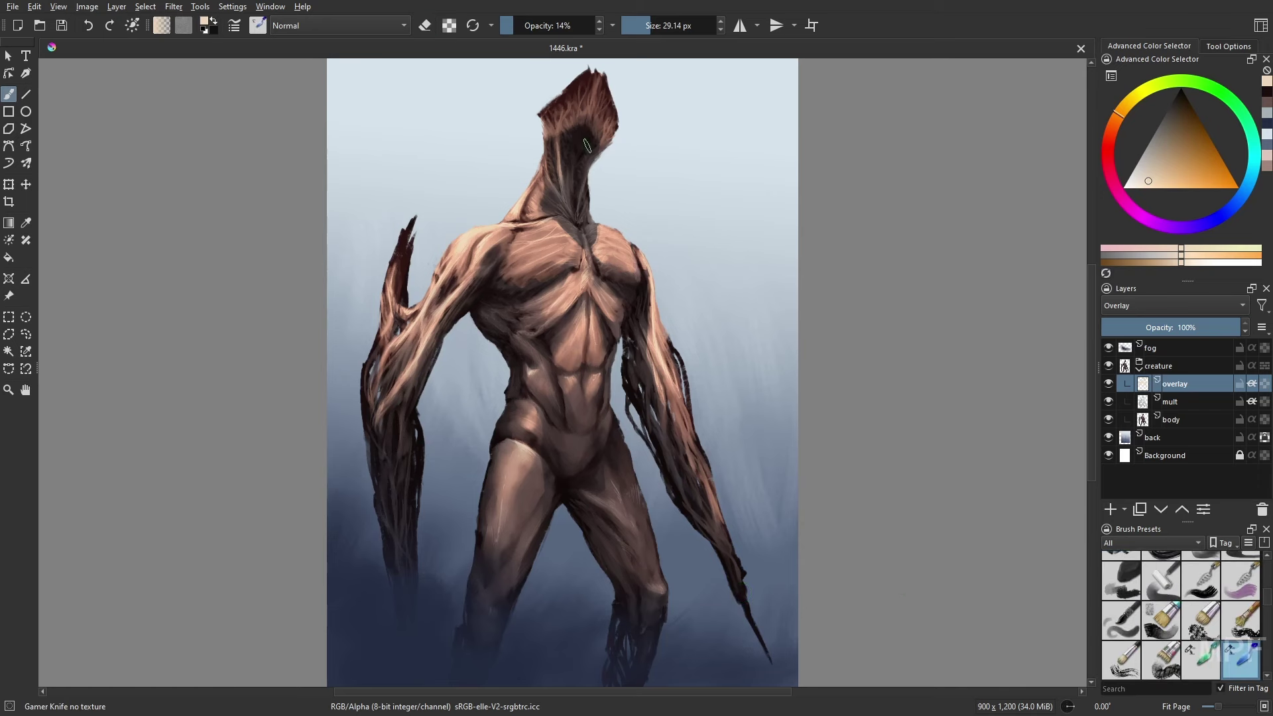
left_click_drag(564, 372, 564, 385)
- Refine small highlights on the torso and the broad arm's elbow at 13.45 px and 100% opacity, checking in flipped view
left_click_drag(577, 26, 538, 26)
right_click(770, 424)
left_click(805, 468)
key("e")
left_click(644, 29)
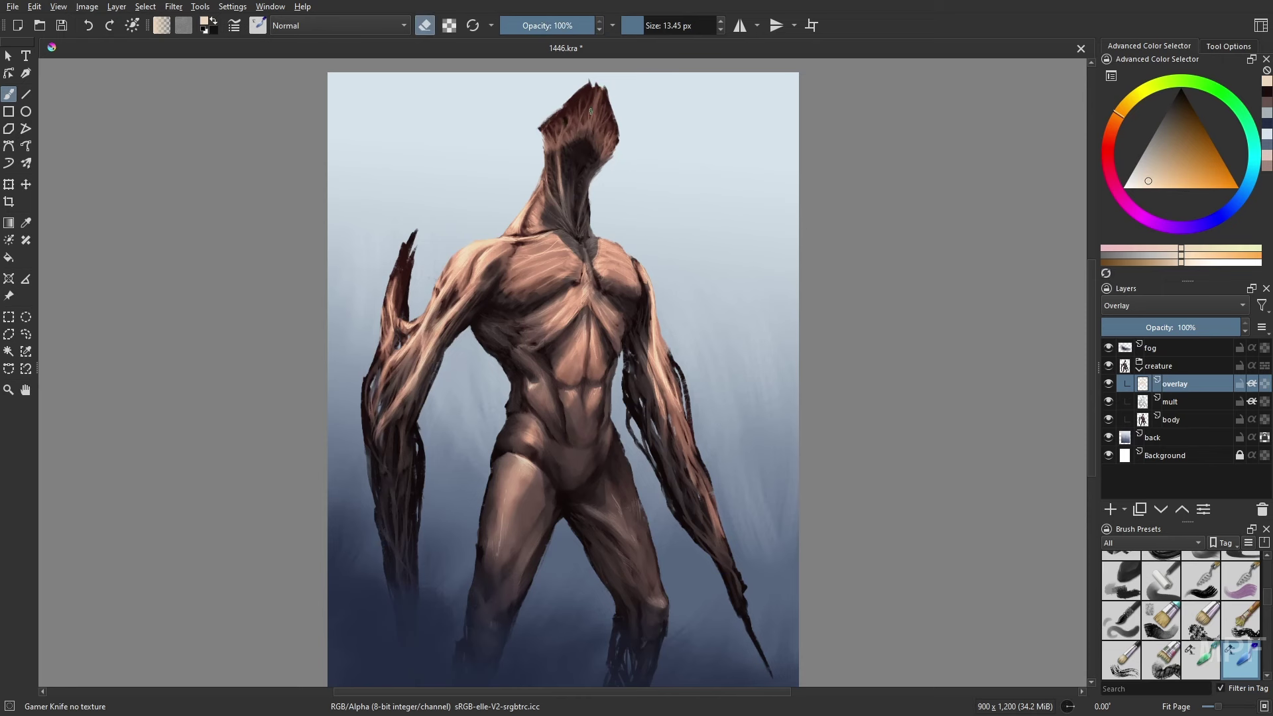
key("m")
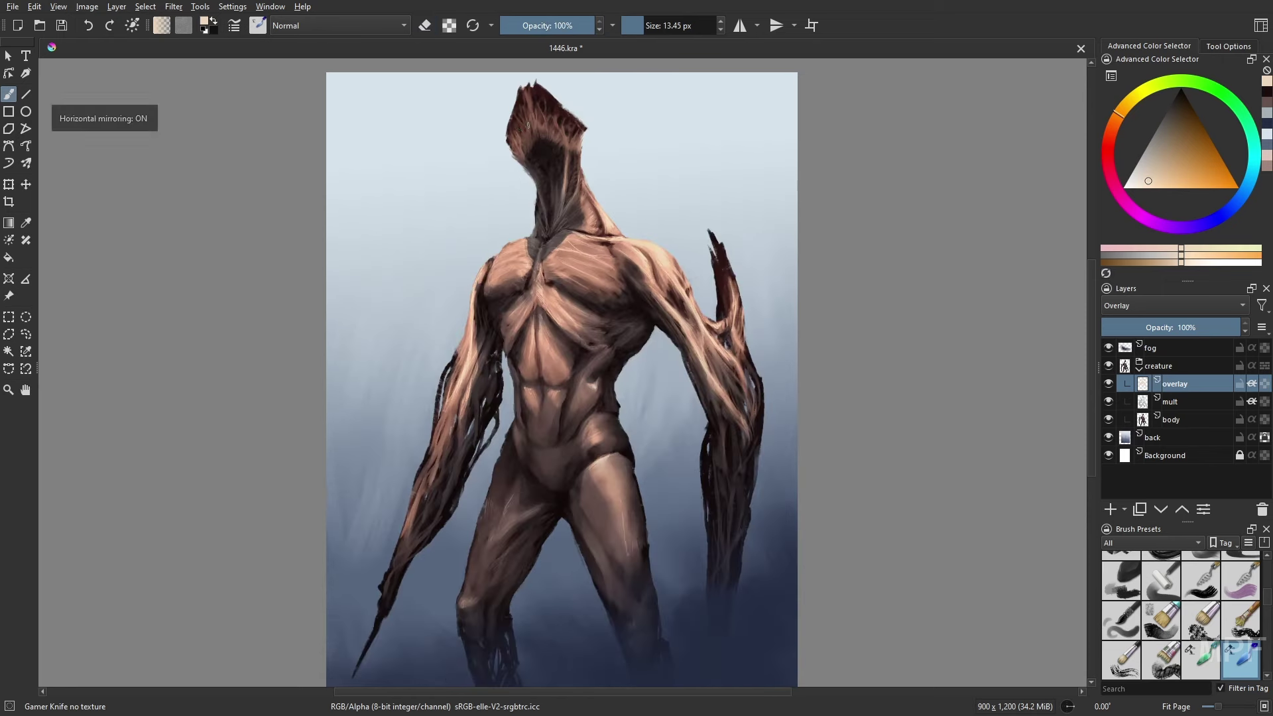
left_click_drag(722, 335, 720, 329)
- Brush faint warm light over the shaded thigh at 48.09 px and 29% opacity
left_click(528, 26)
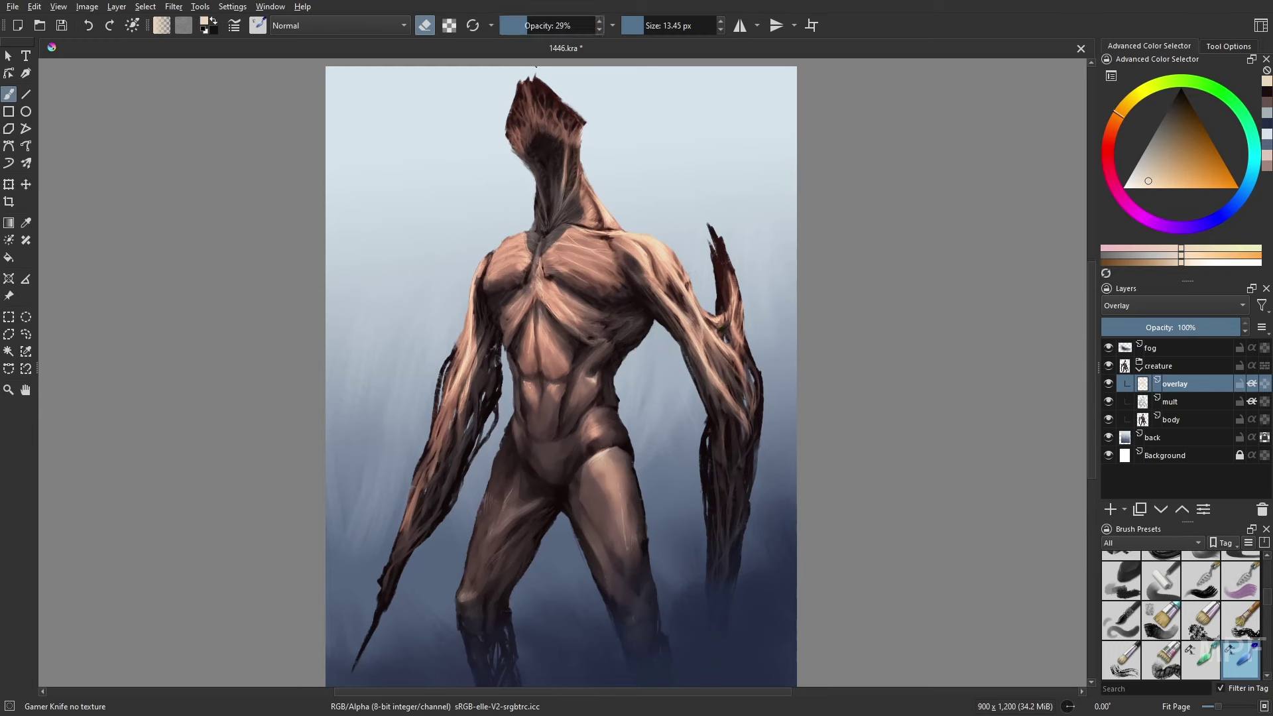
left_click(656, 26)
key("e")
mouse_move(506, 505)
left_mouse_down()
mouse_move(472, 589)
mouse_move(513, 532)
left_mouse_up()
key("m")
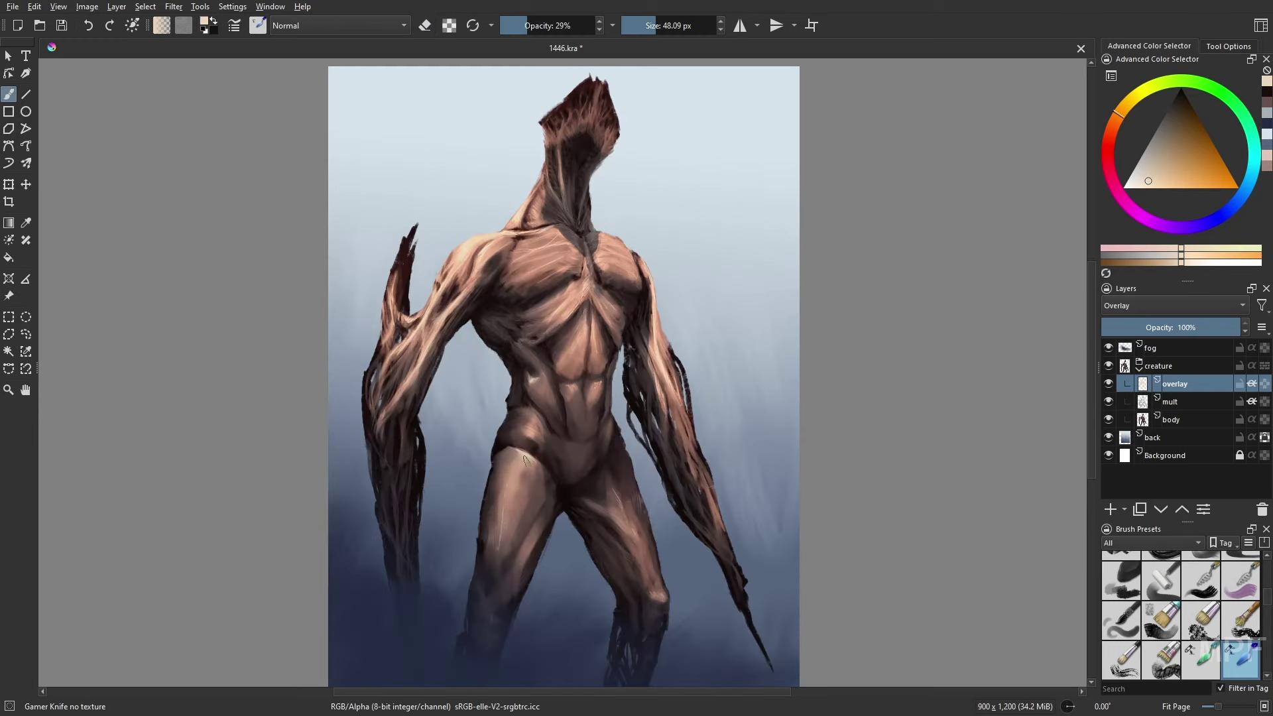
- Add a layer named soft light above the overlay layer, inherit alpha and set its blending to Soft Light (Photoshop)
left_click(1111, 510)
double_click(1177, 384)
type("soft light")
key("Return")
left_click(1253, 384)
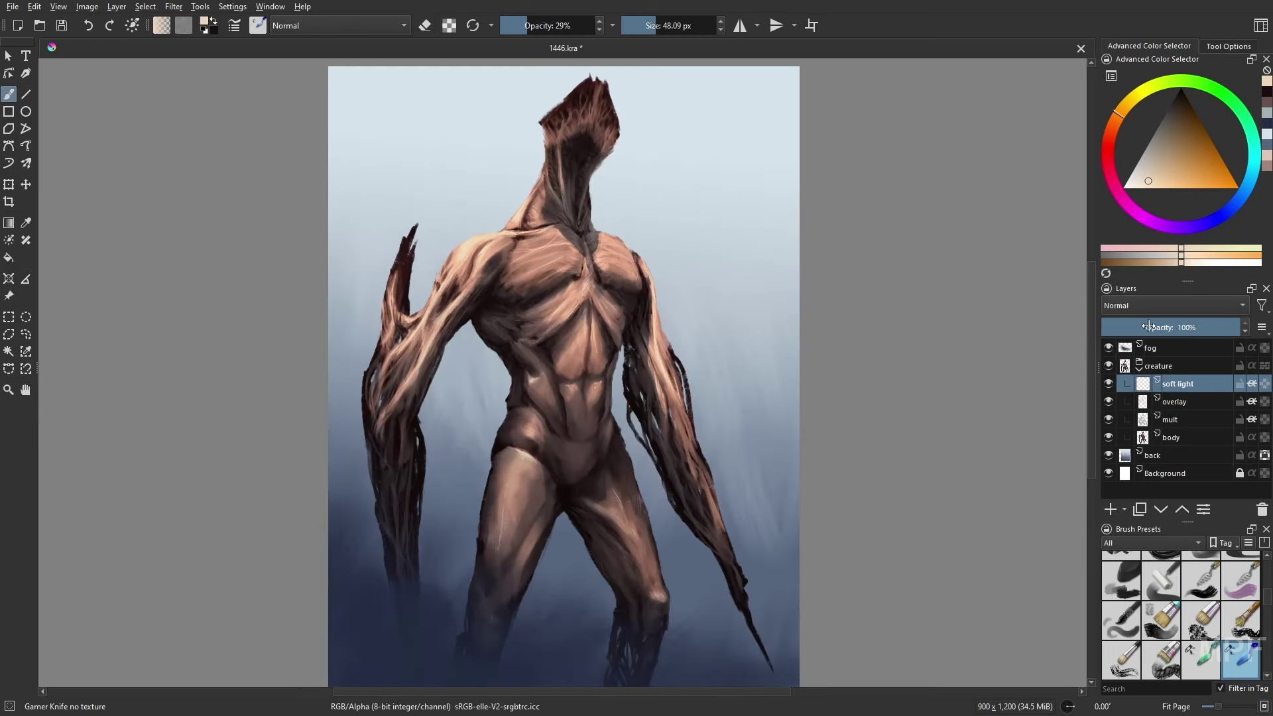
left_click(1175, 305)
- Choose a salmon red and tint the creature's body and arms with Airbrush Soft at 20 px and 64% opacity
left_click(1185, 172)
left_click(1121, 571)
key("e")
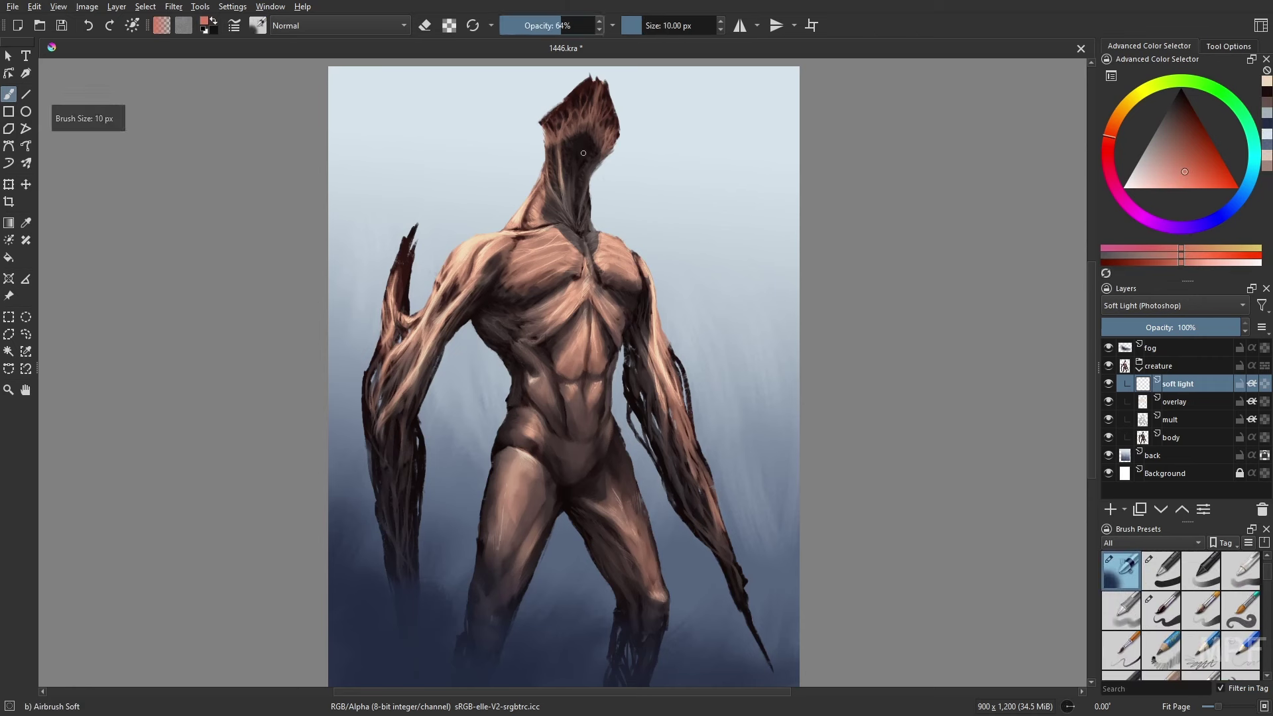
key("bracketright")
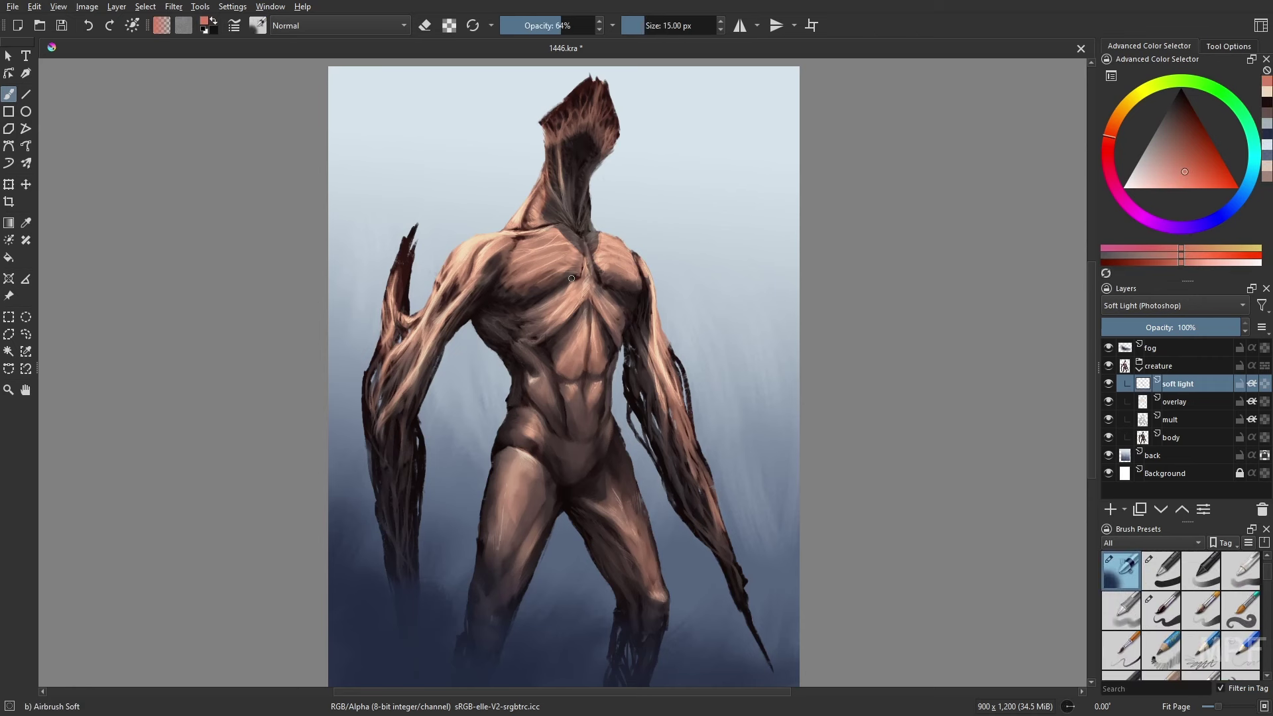
key("bracketright")
key("m")
key("Page_Down")
left_click(479, 274, "ctrl")
key("Page_Up")
right_click(906, 383)
left_click(939, 428)
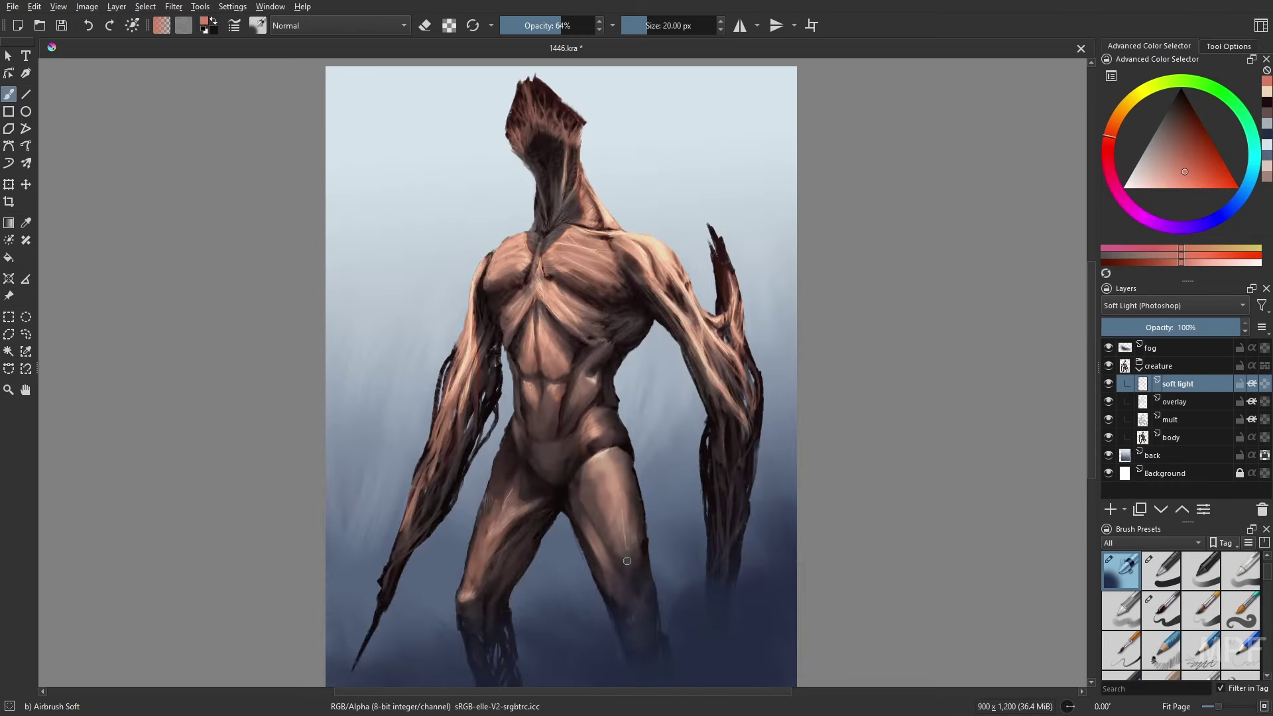
key("m")
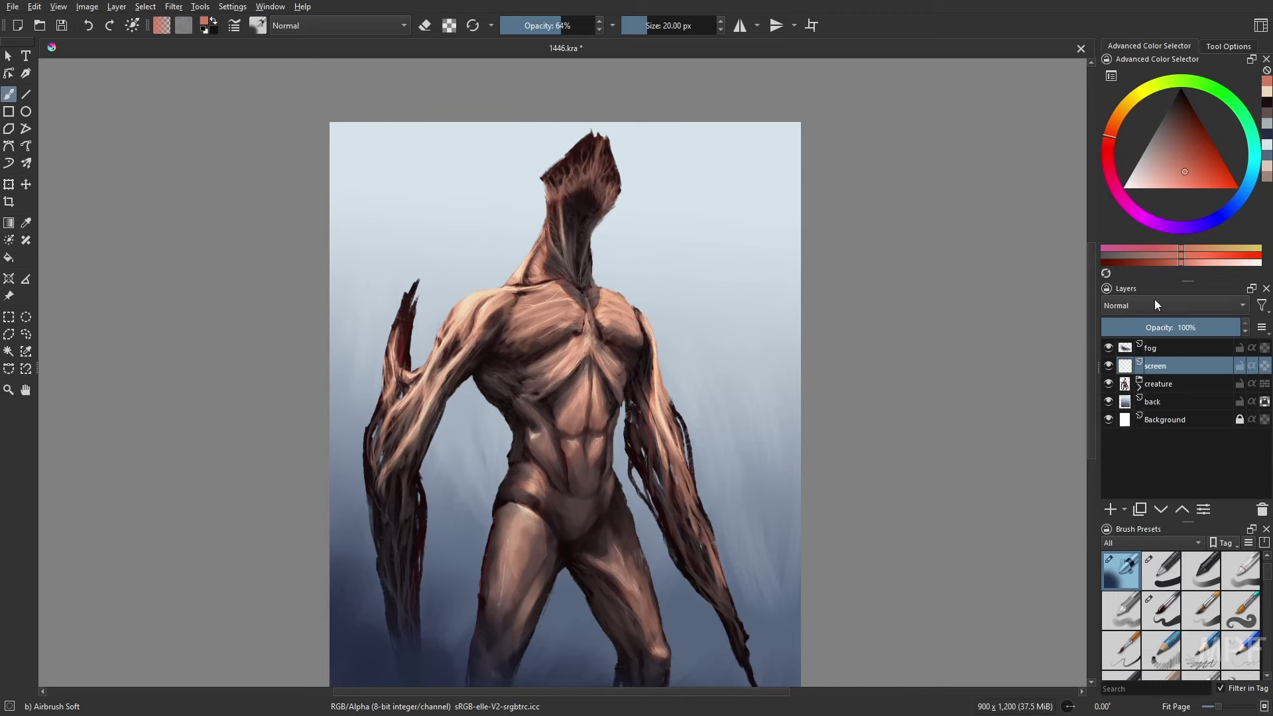
- Set the screen layer to Screen blending and stipple fine pale peach dots on the head with the 3 px liner brush
right_click(770, 411)
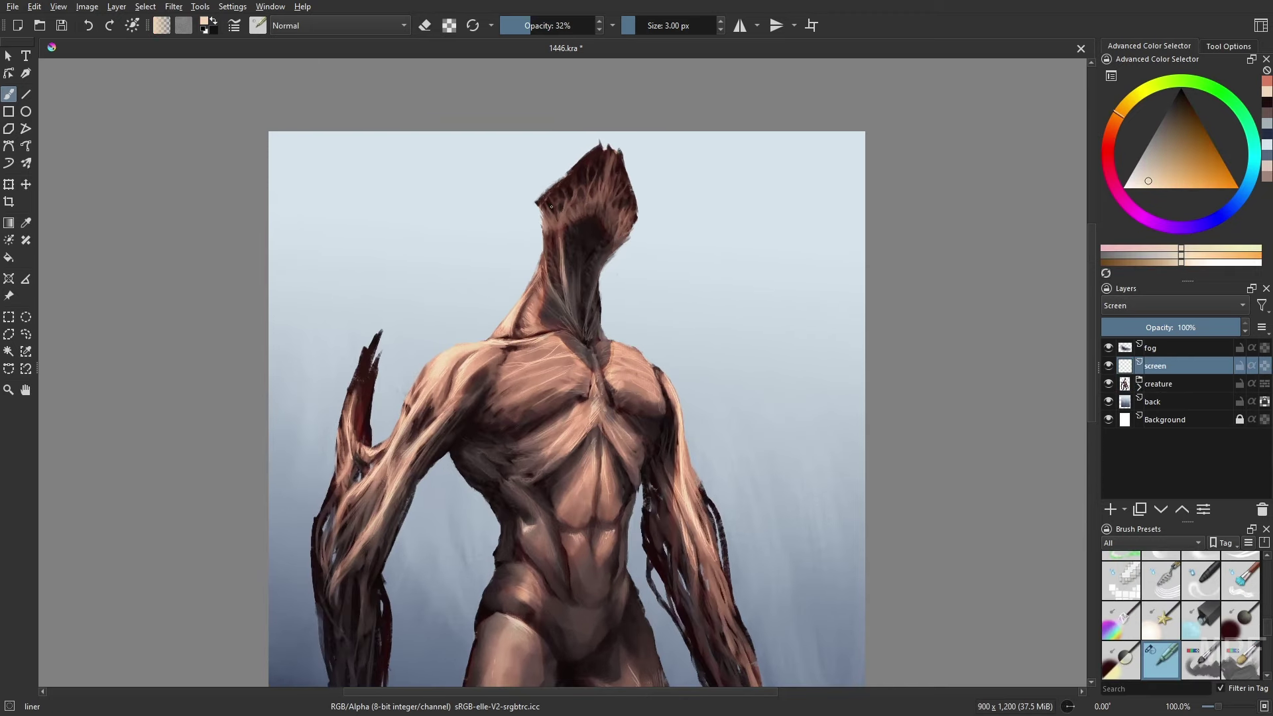
key("o")
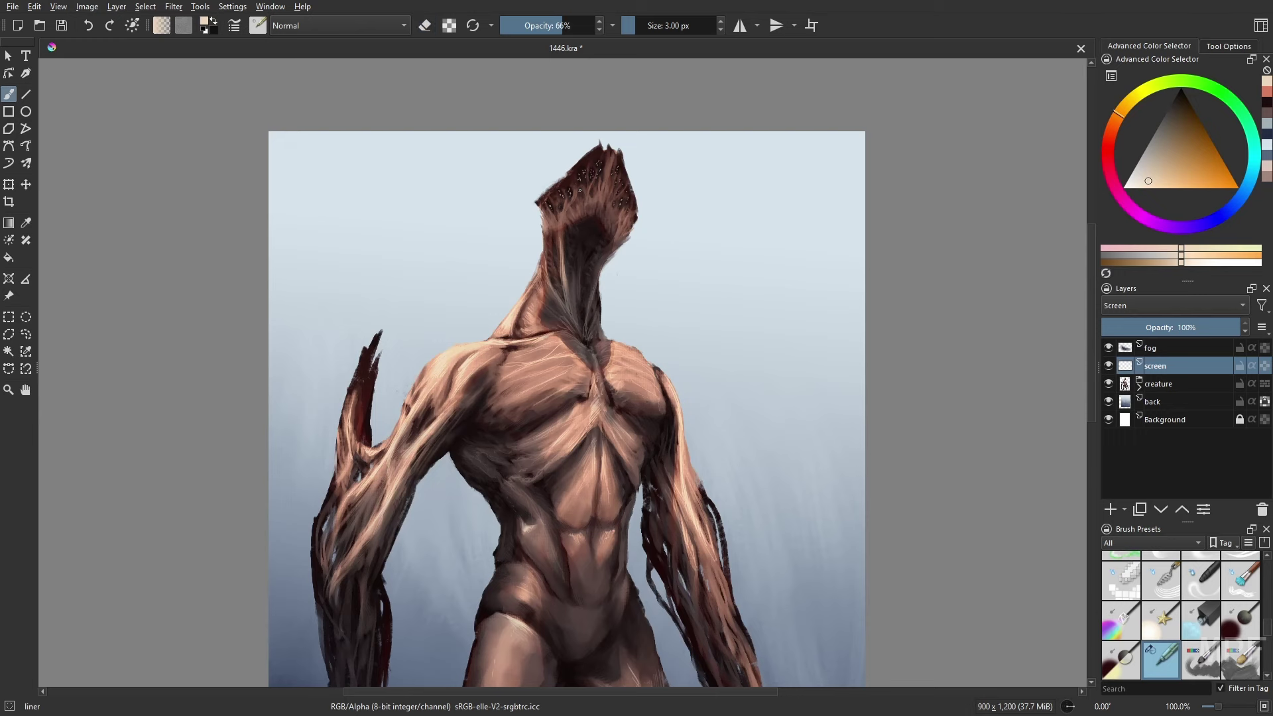
key("minus")
key("2")
key("m")
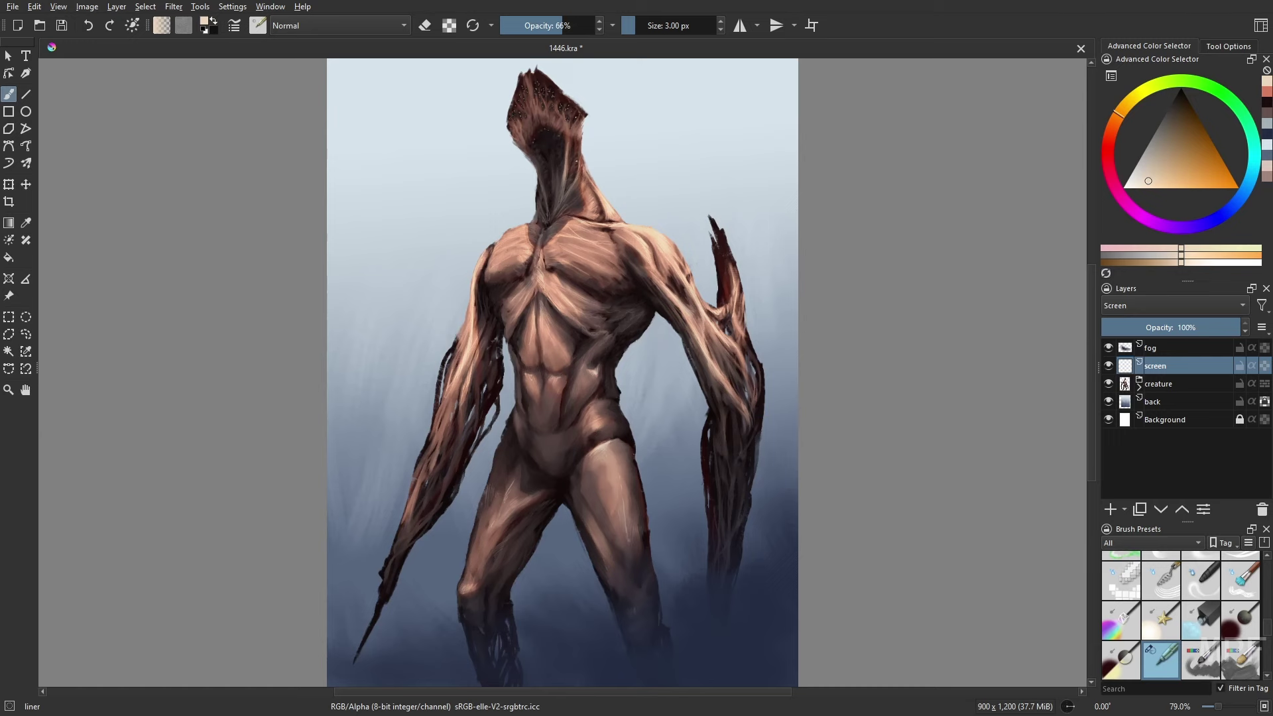
key("slash")
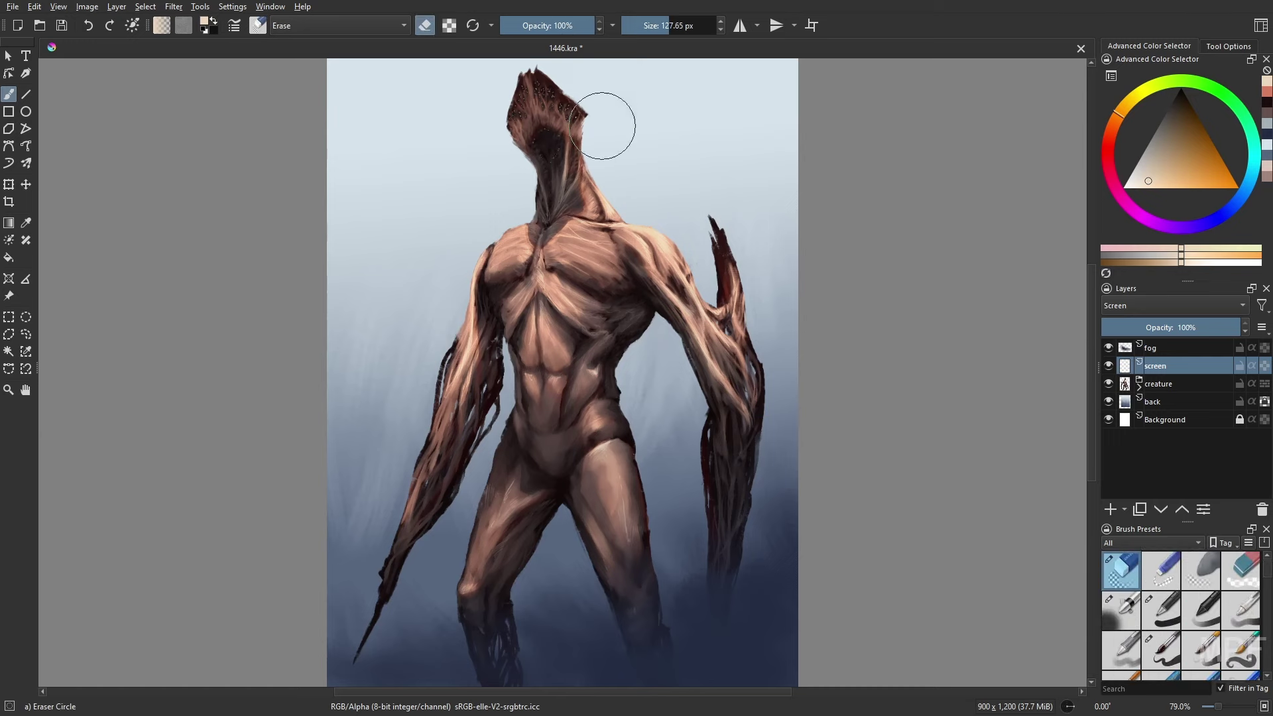
right_click(665, 343)
left_click(666, 262)
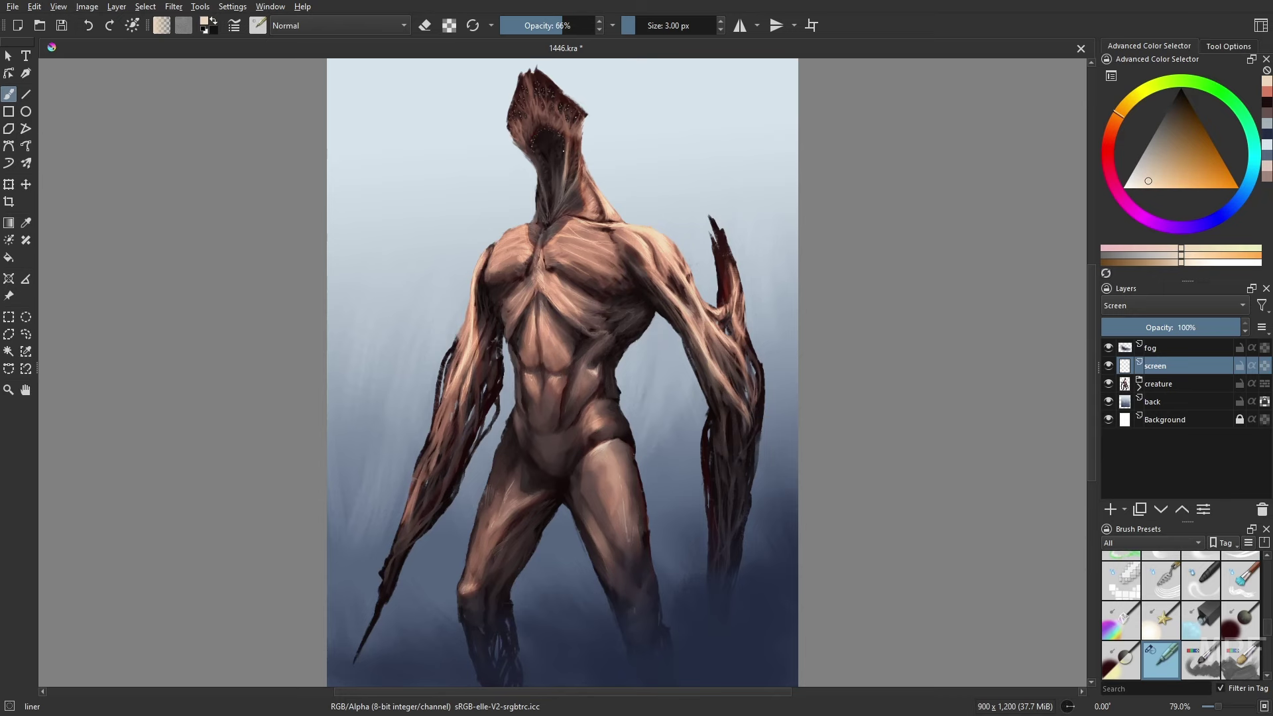
- Try to airbrush a pale glow around the neck and shoulders on the screen layer at 33% opacity
key("m")
right_click(839, 459)
left_click(888, 393)
left_click(531, 26)
left_click(668, 25)
left_click_drag(466, 149, 478, 210)
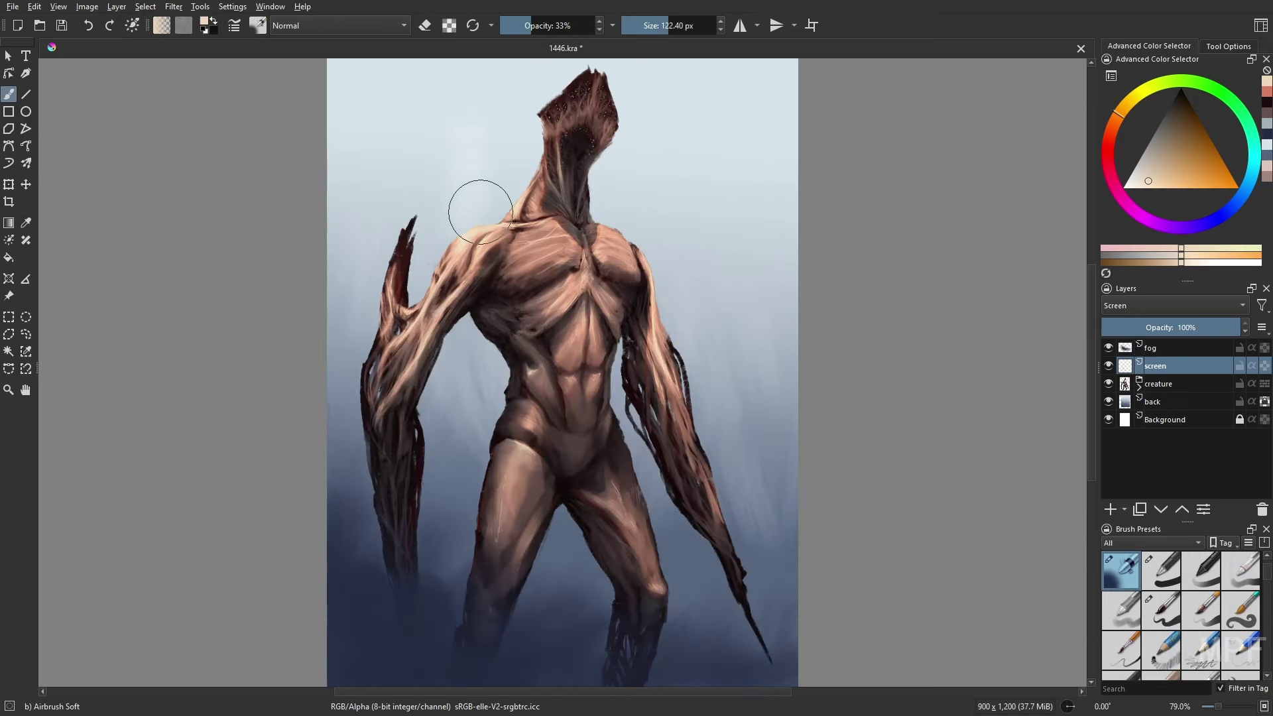
left_click_drag(620, 206, 627, 235)
left_click_drag(627, 235, 623, 276)
left_click_drag(437, 113, 584, 90, "shift")
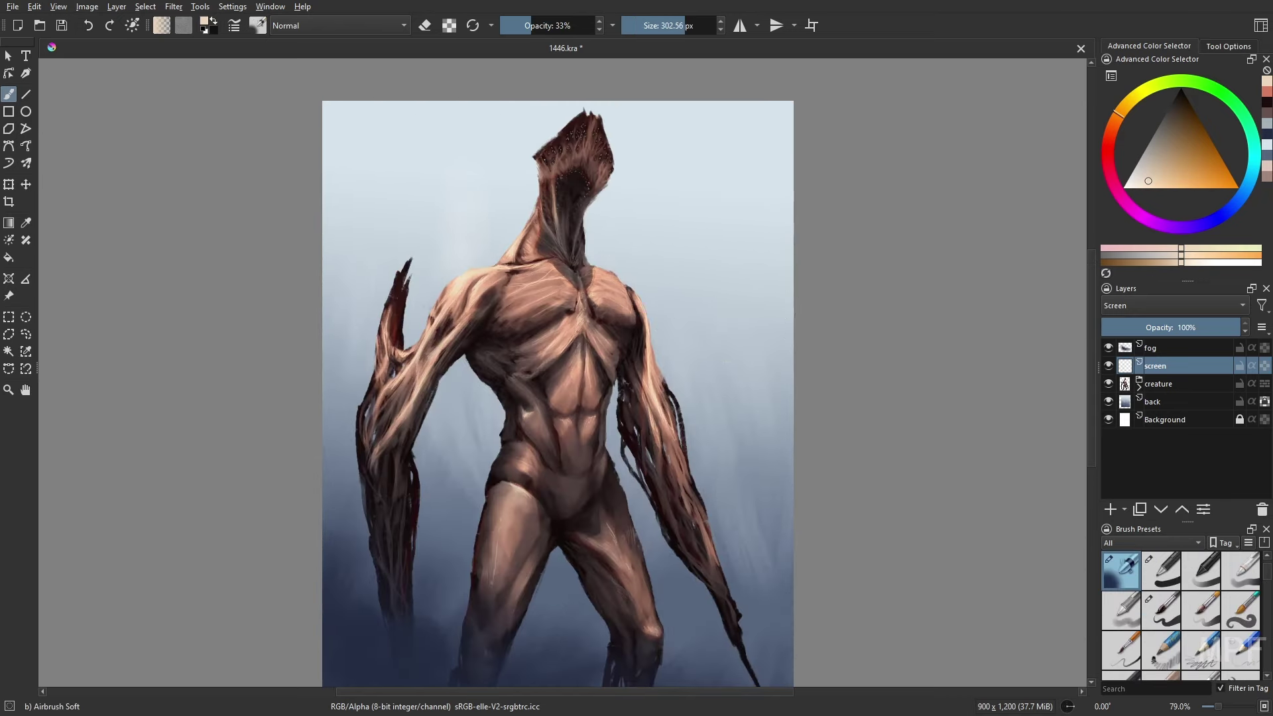
key("slash")
- Brighten the back layer behind the head and shoulders with Airbrush Soft in Screen mode at 430.79 px and 33% opacity
left_click(1161, 402)
right_click(846, 404)
left_click(895, 338)
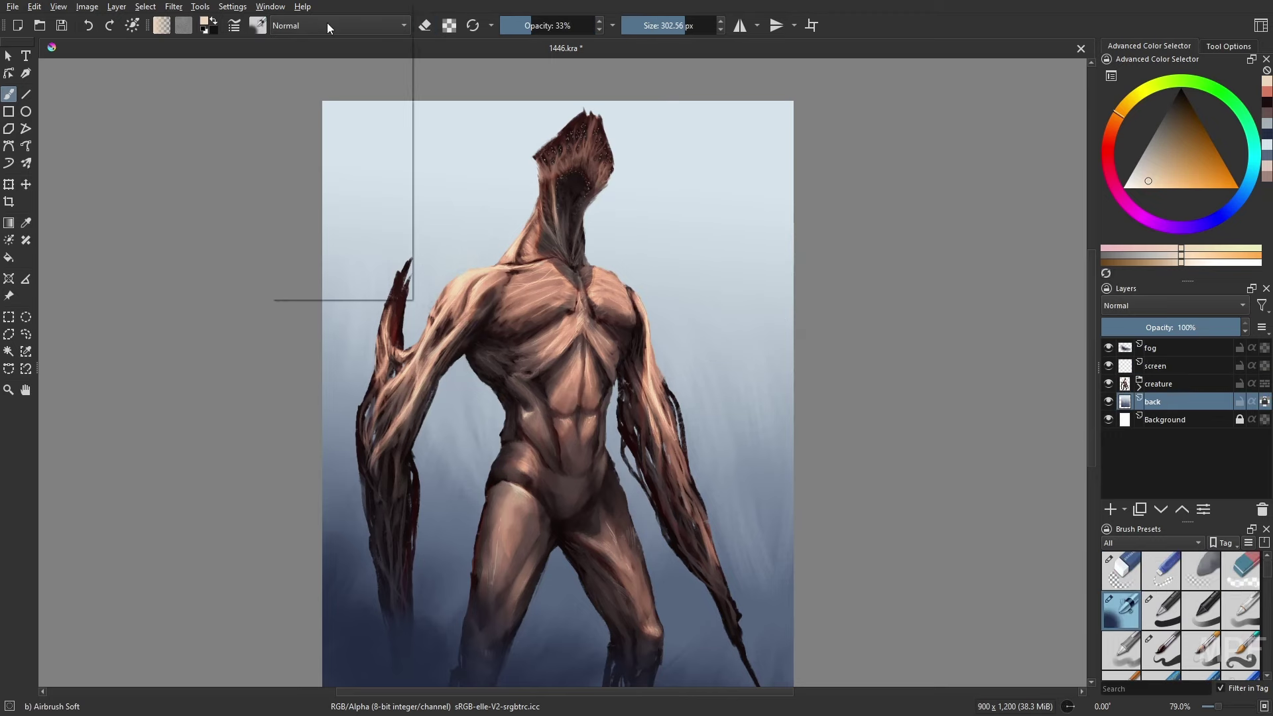
left_click(329, 28)
left_click(318, 66)
left_click_drag(571, 100, 572, 206)
left_click(692, 26)
left_click_drag(652, 174, 664, 115)
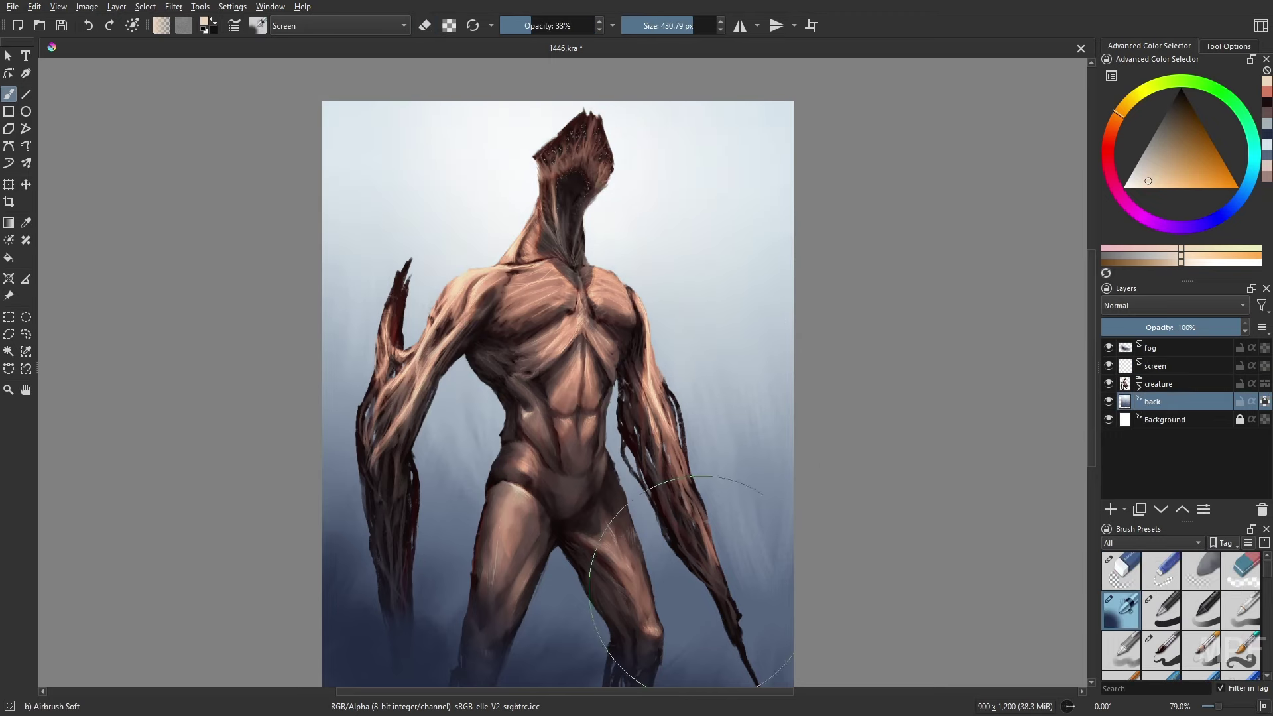
- Sample a dark blue and splatter the background beside the waist with WaterC Special Splats at 77.63 px and 52% opacity
key("2")
key("m")
right_click(904, 498)
left_click(908, 418)
left_click(743, 614, "ctrl")
left_click(549, 26)
left_click(662, 25)
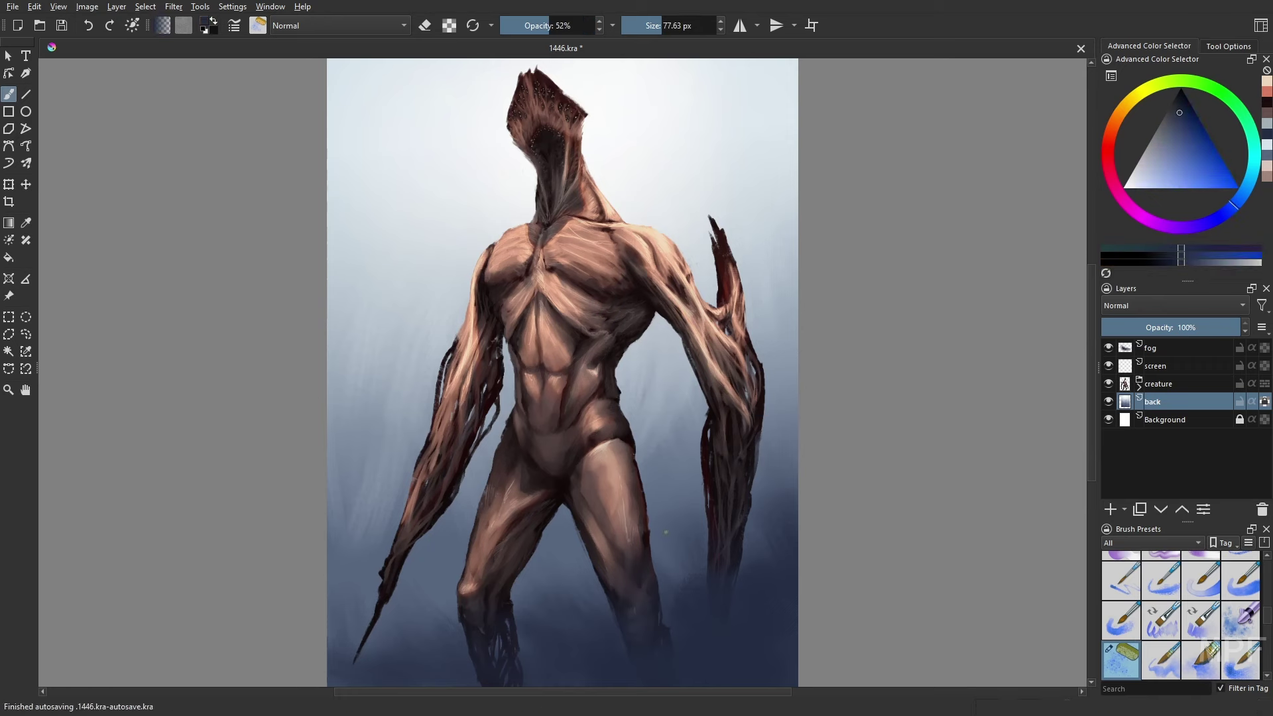
left_click_drag(648, 364, 680, 464)
- Switch to a greyish blue and splatter the background beside the thin arm at 31% opacity
key("m")
right_click(757, 508)
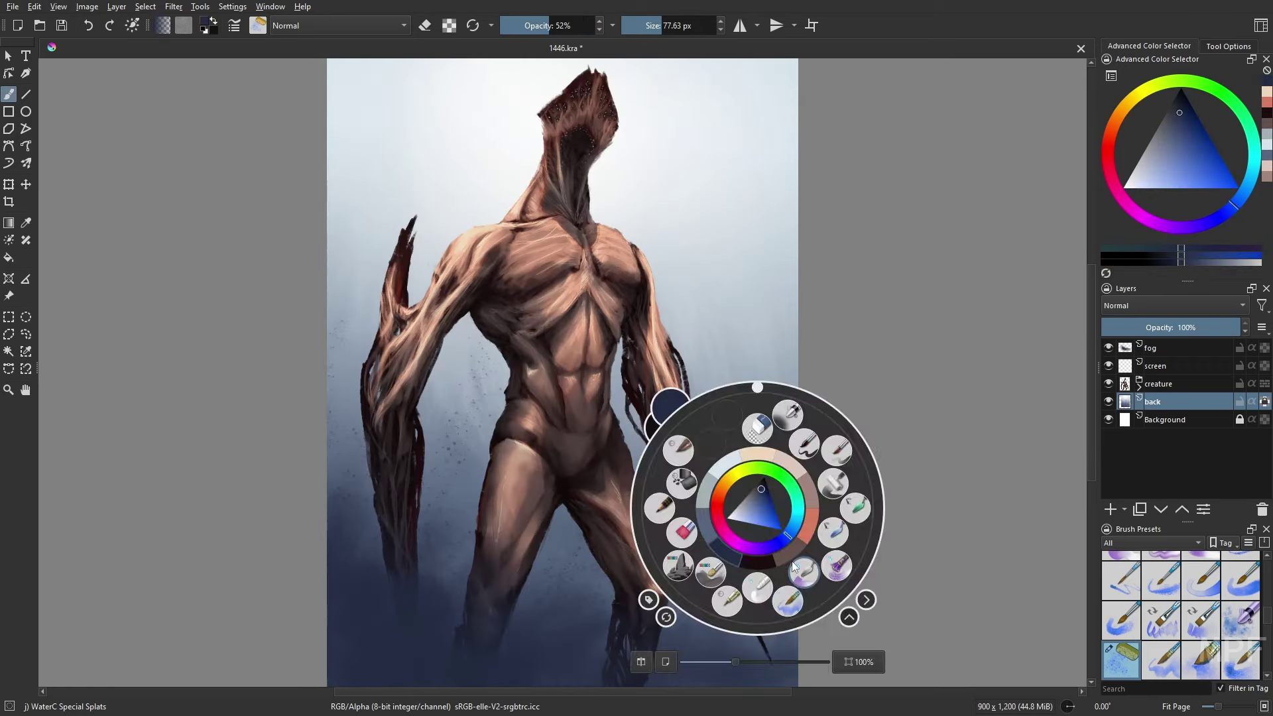
left_click(706, 492)
left_click_drag(722, 398, 744, 524)
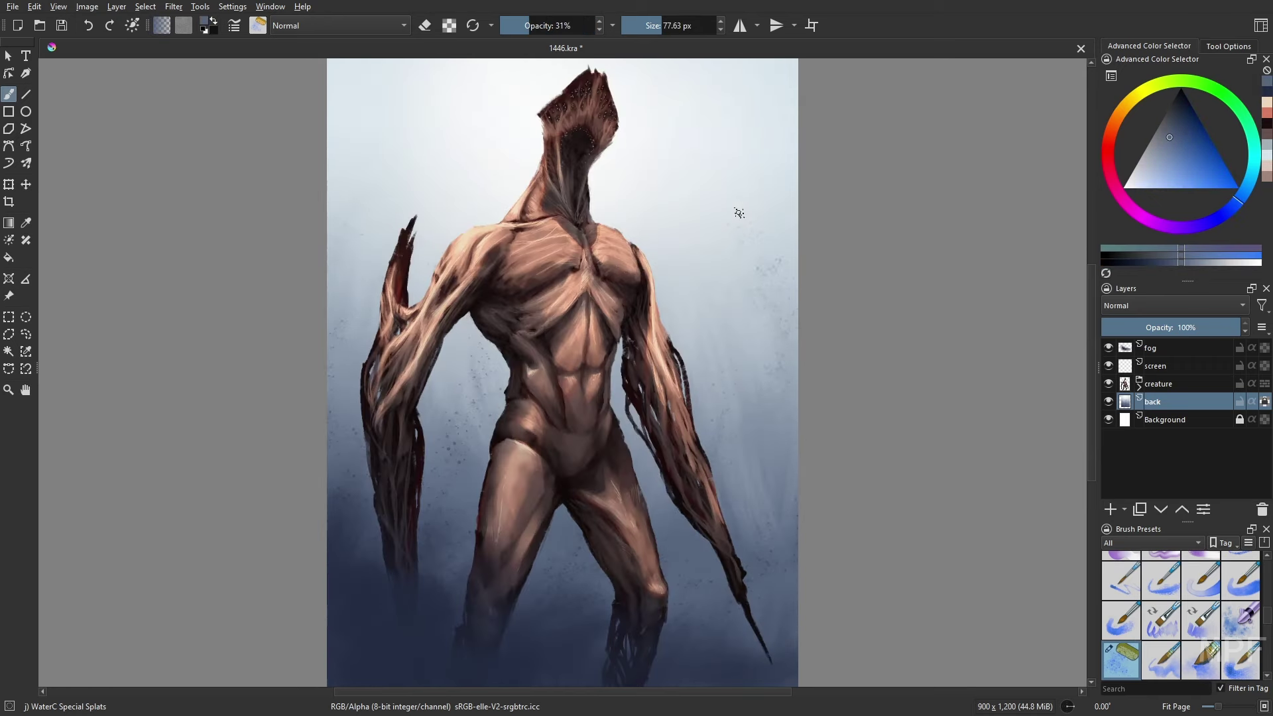
- Splatter dark blue specks over the lower legs on the fog layer, enlarging the splat brush from 35.51 to 66.73 px
left_click(1181, 348)
right_click(742, 498)
left_click(776, 544)
left_click_drag(531, 564, 515, 513)
left_click(652, 26)
left_click(559, 26)
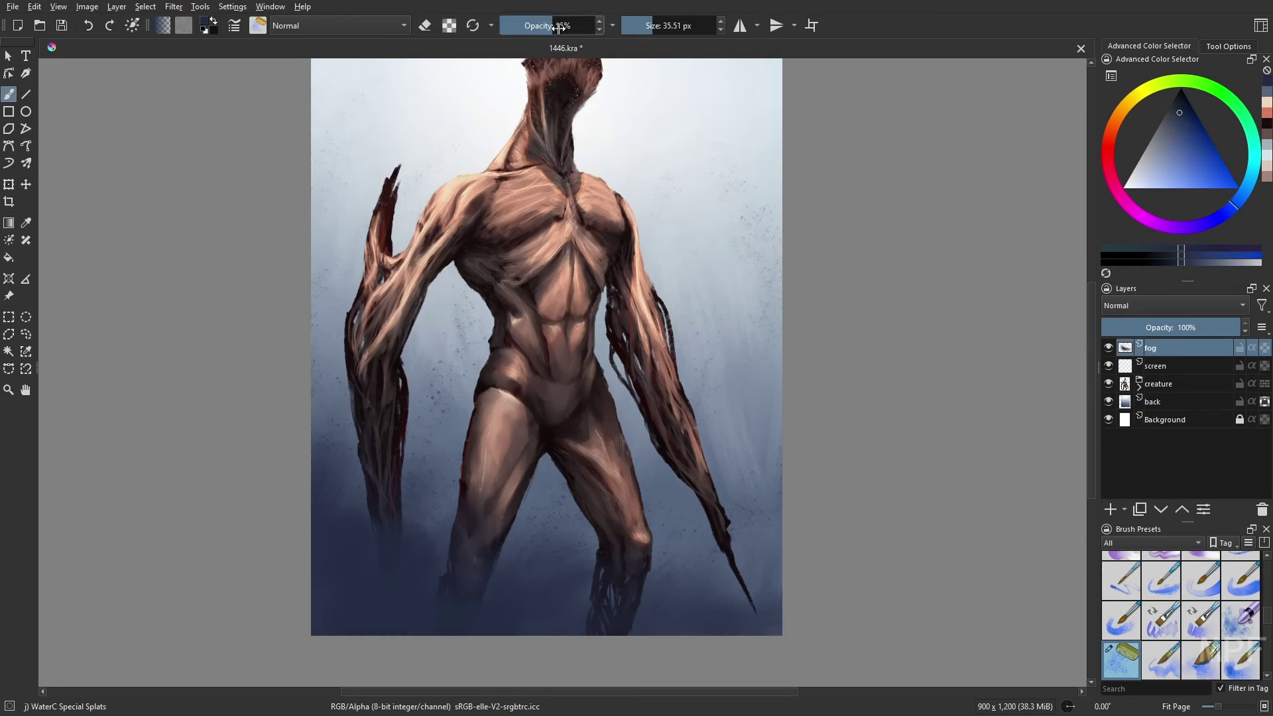
left_click(659, 26)
- Add finer greyish-blue specks to the fog at 18.77 px and 36% opacity
right_click(485, 509)
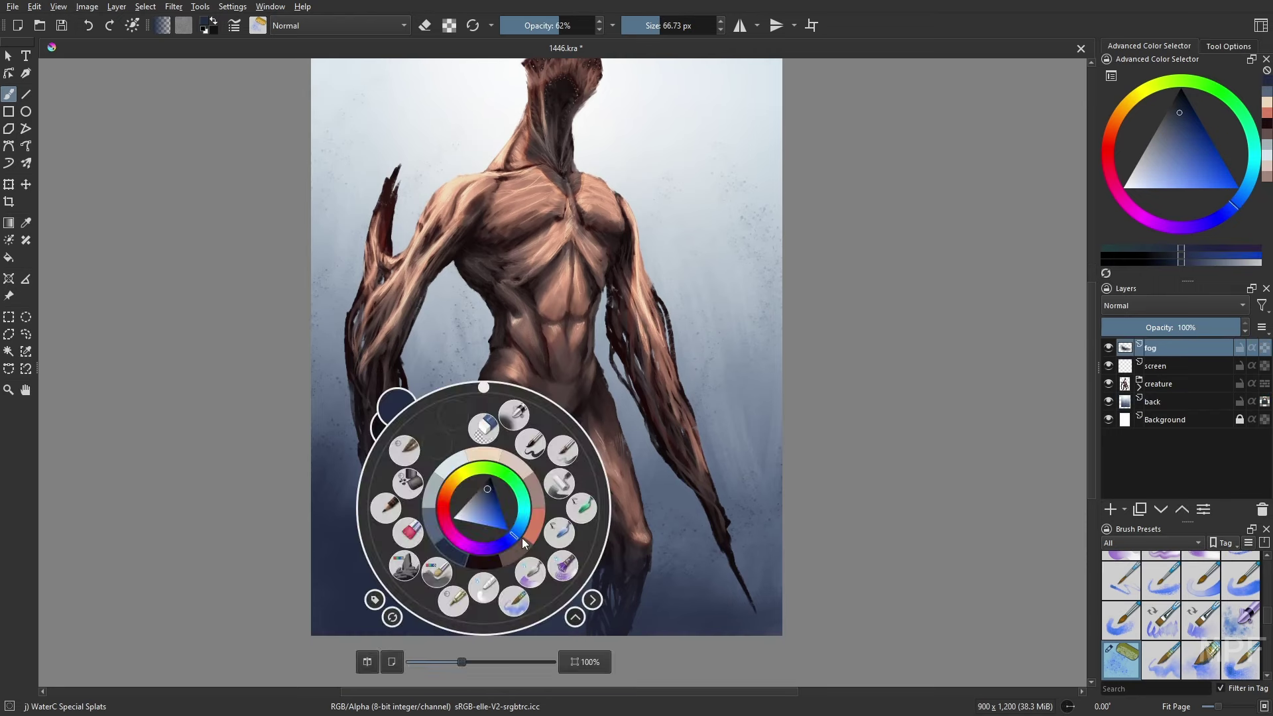
left_click(518, 553)
left_click(646, 26)
left_click(534, 26)
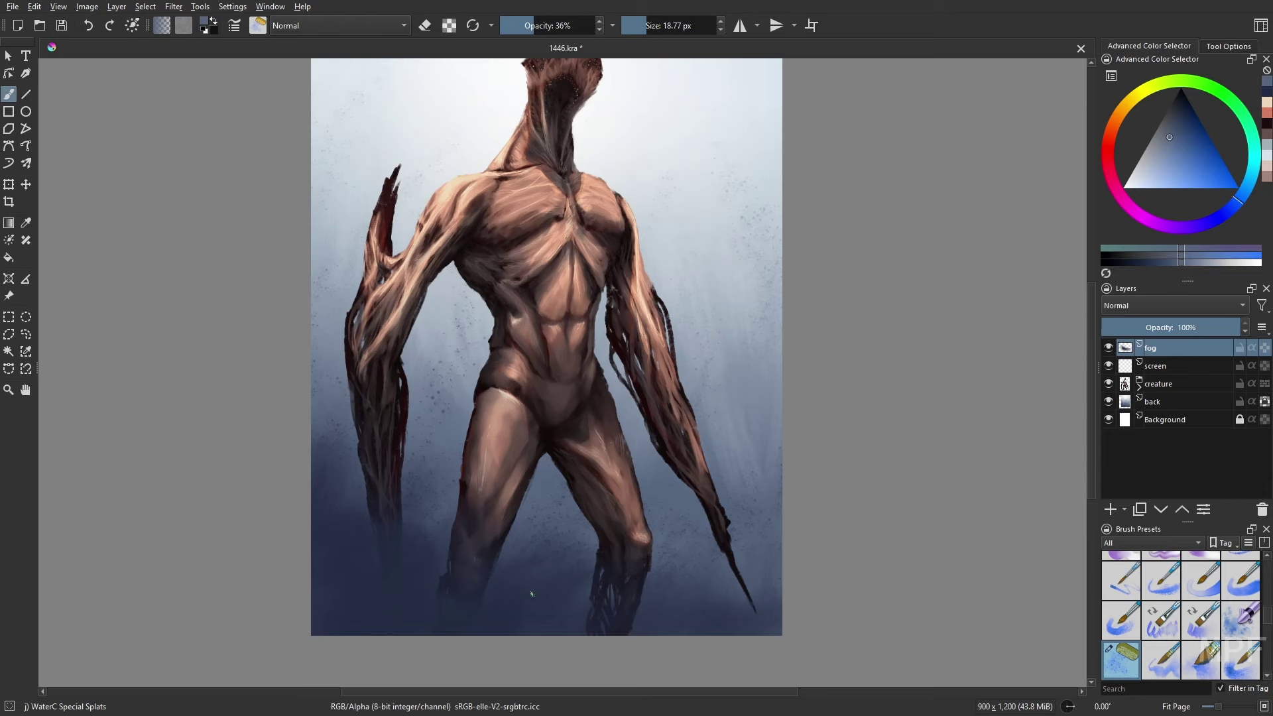
- Apply a Gaussian Blur to the back layer
key("2")
left_click(1180, 402)
left_click(174, 6)
left_click(392, 103)
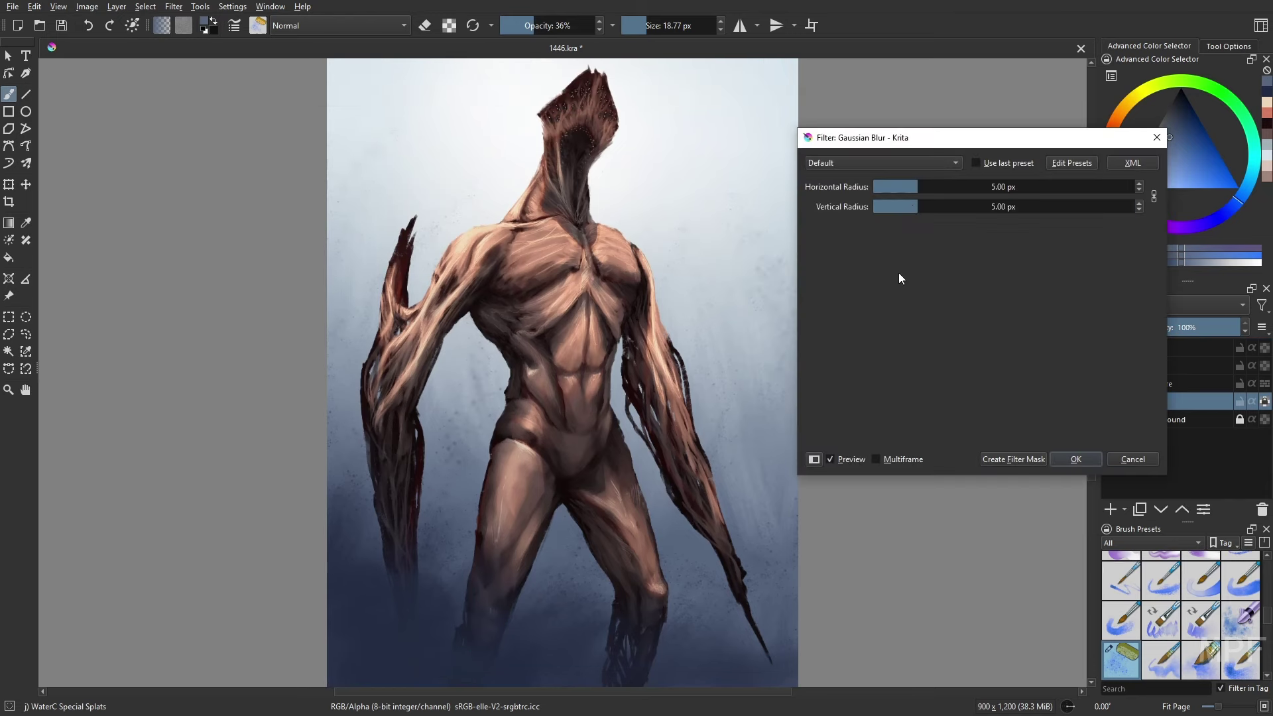
left_click(904, 205)
left_click(1077, 460)
- Expand the creature group, check its soft light and overlay layers, and pick Blender Basic at 54% opacity
left_click(1139, 388)
left_click(1111, 404)
left_click(1111, 421)
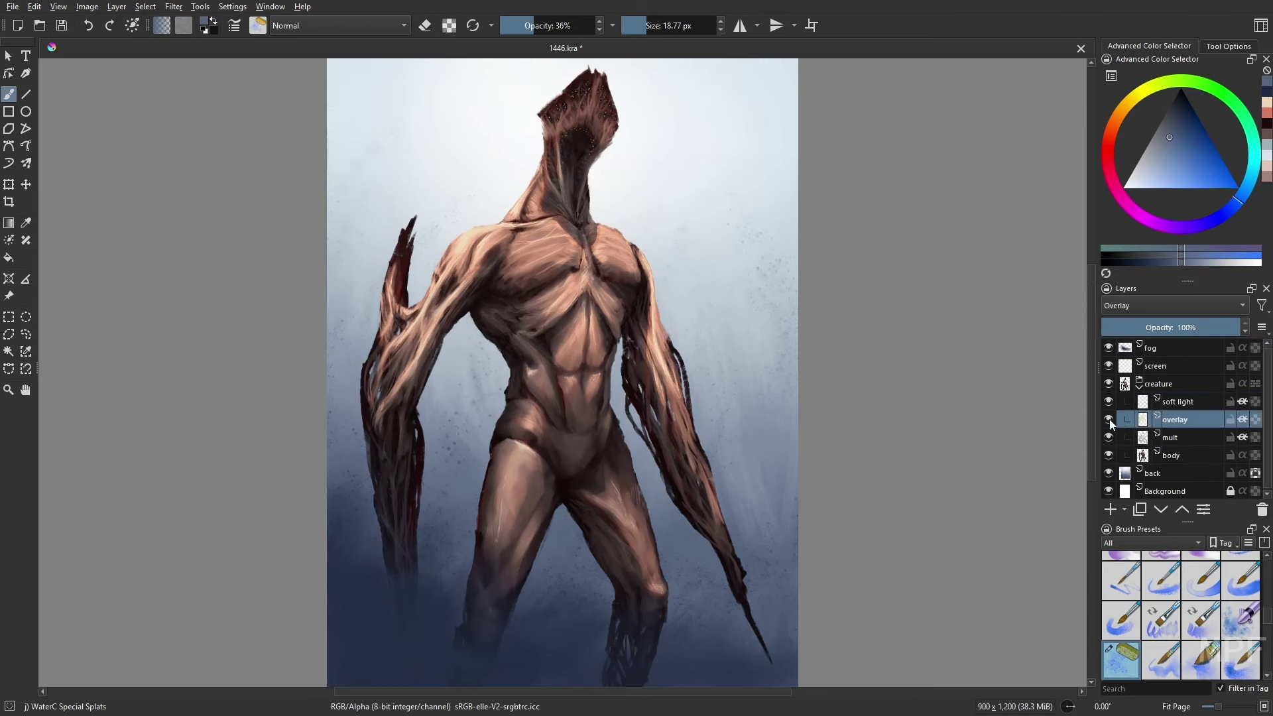
right_click(857, 479)
left_click(782, 404)
left_click(551, 26)
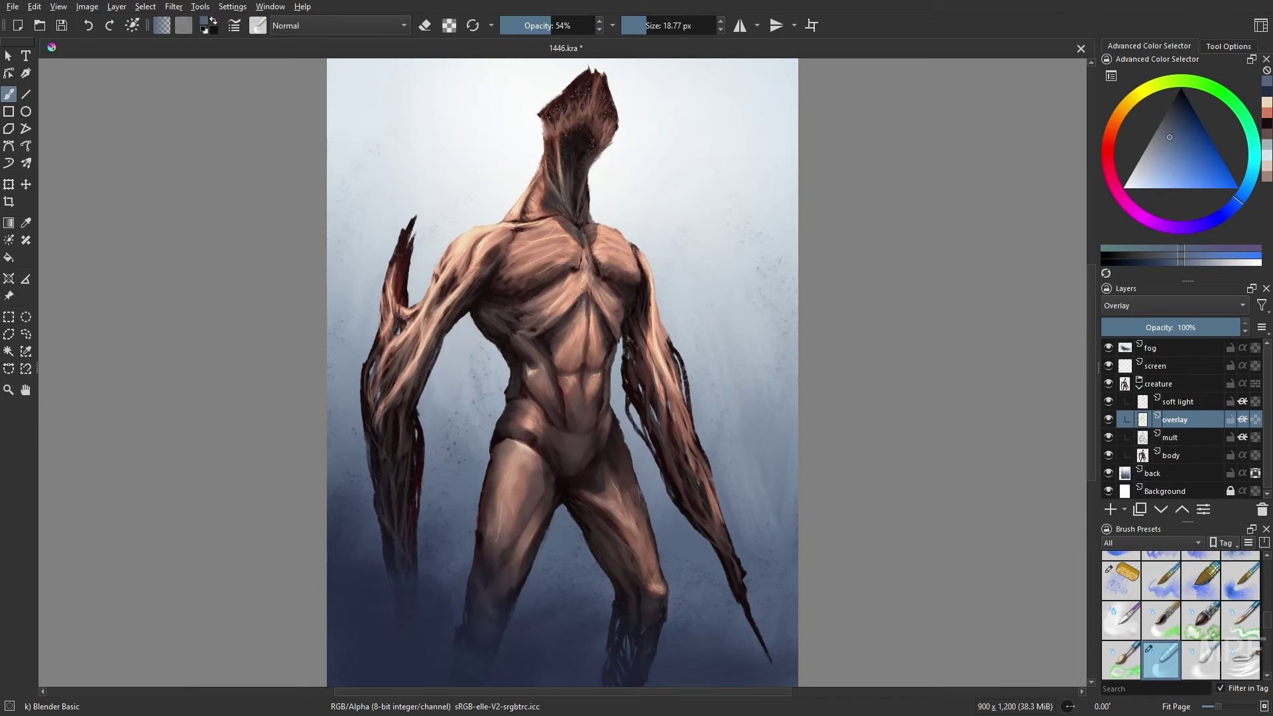
- Make the mult layer active, select the whole canvas and save the document
key("Page_Down")
key("ctrl+a")
key("ctrl+s")
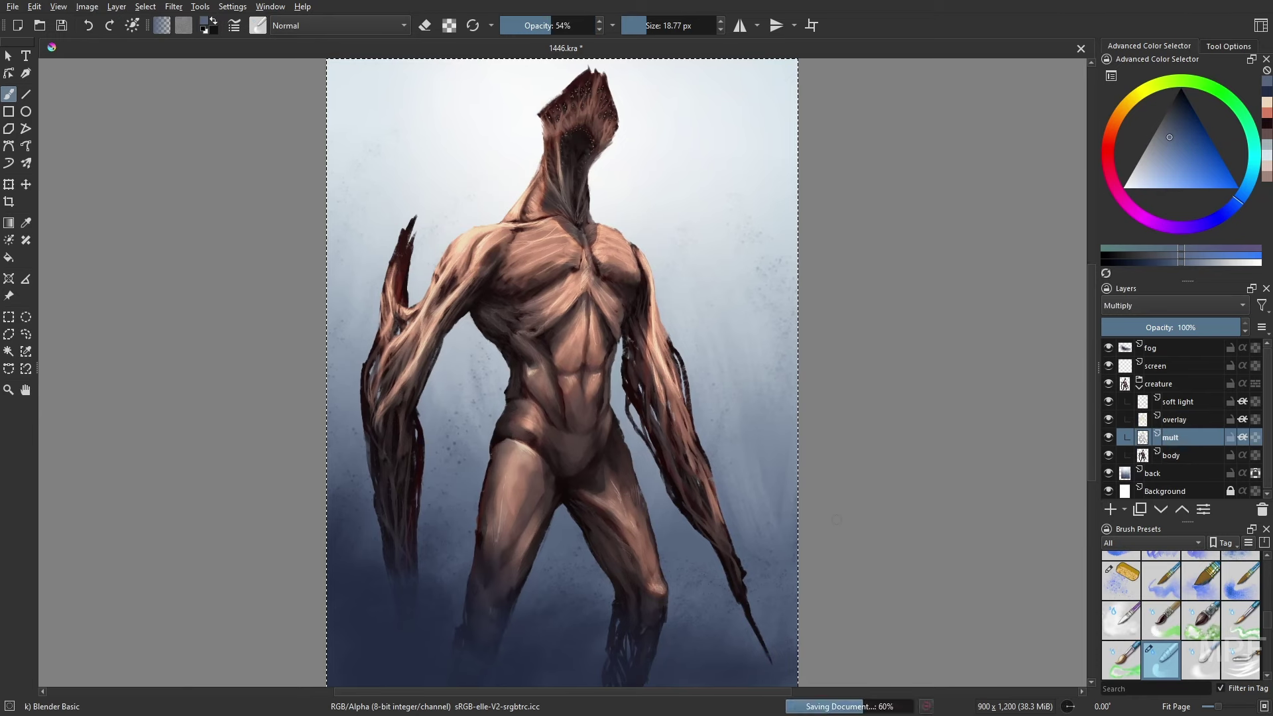